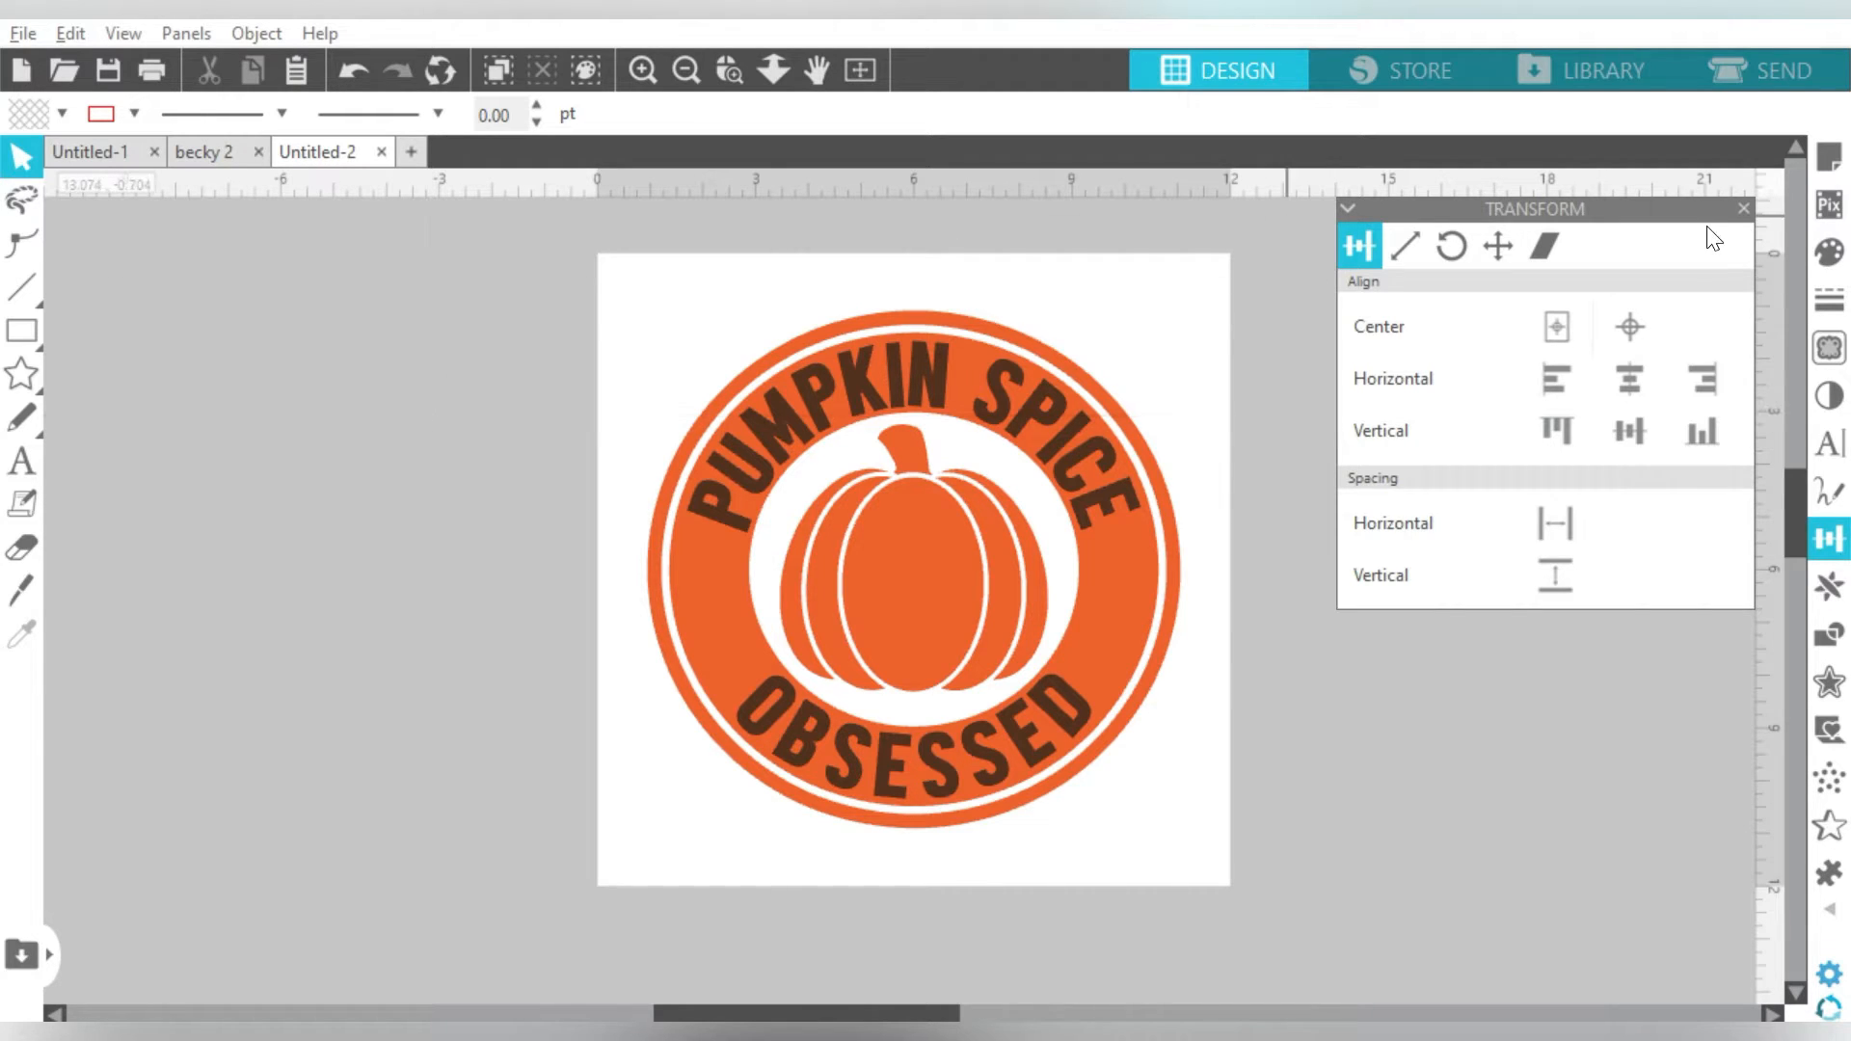
- Bring up the pattern fill swatches for the Pumpkin Spice Obsessed badge and scroll through them
left_click(1830, 259)
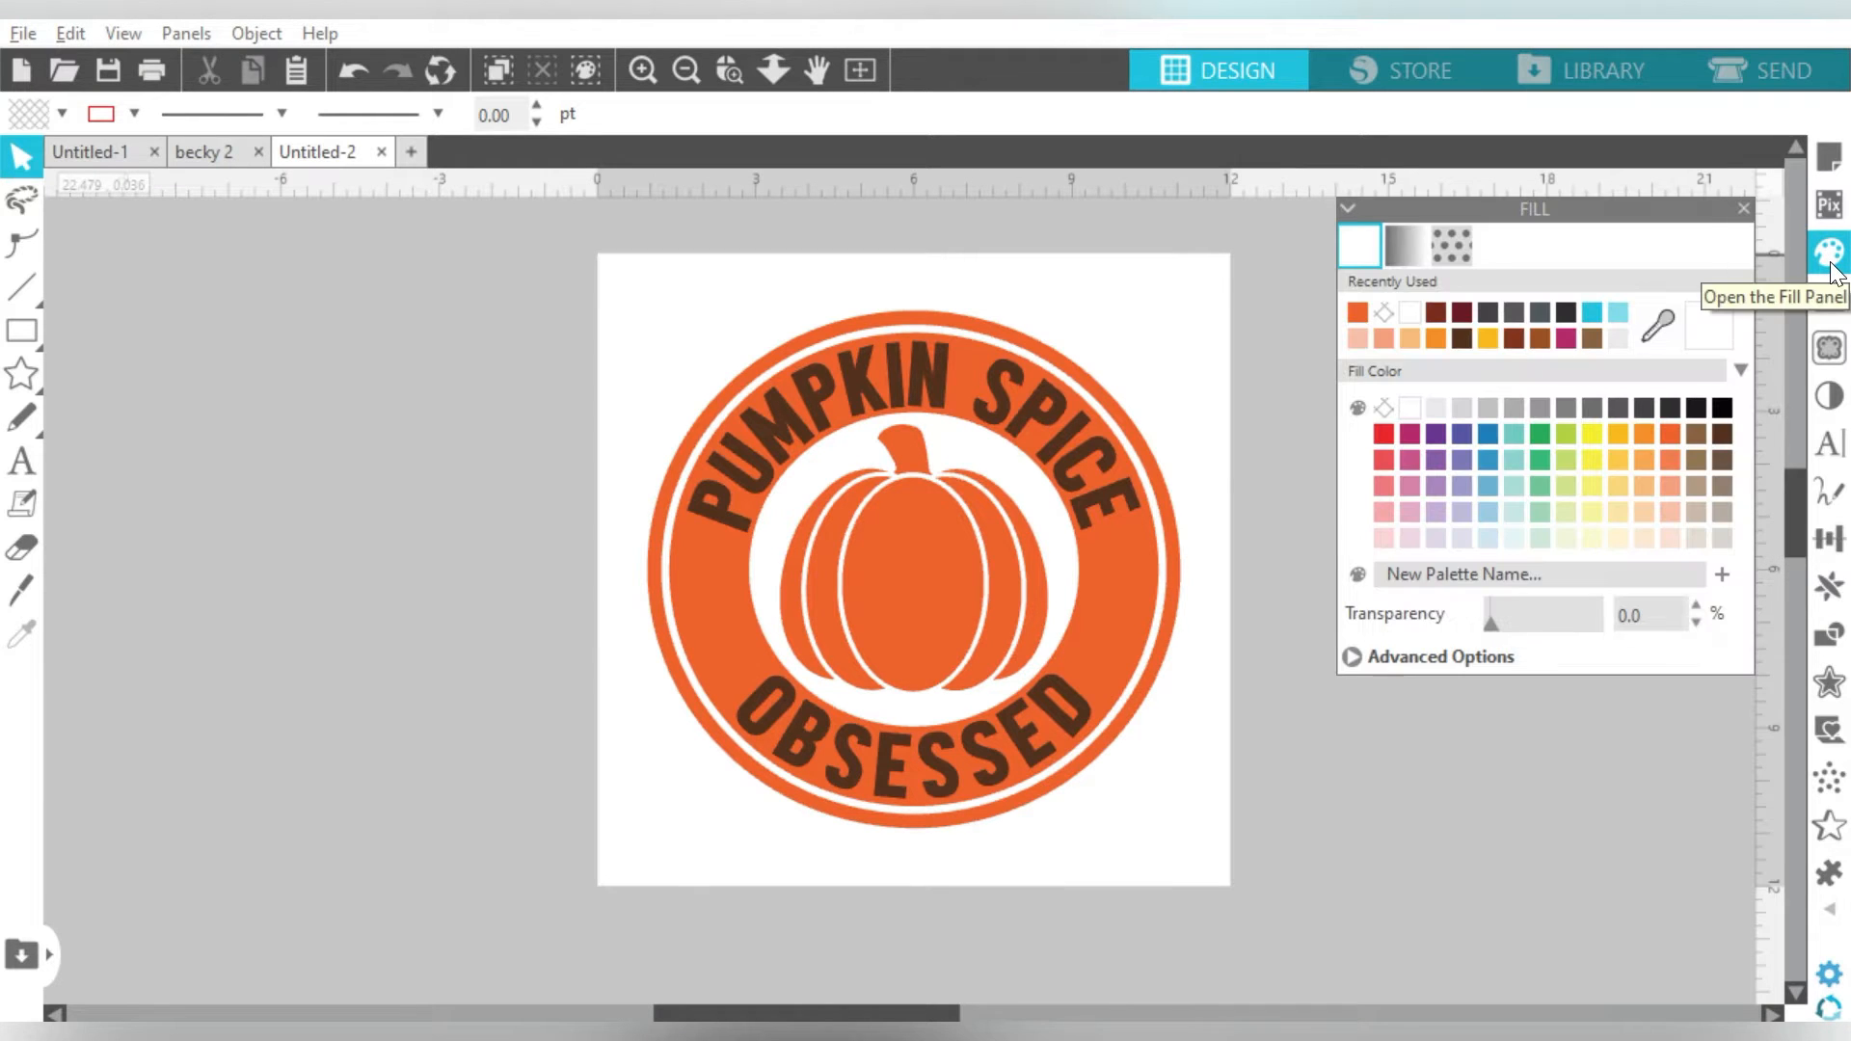
left_click(1454, 249)
left_click_drag(1743, 343, 1741, 465)
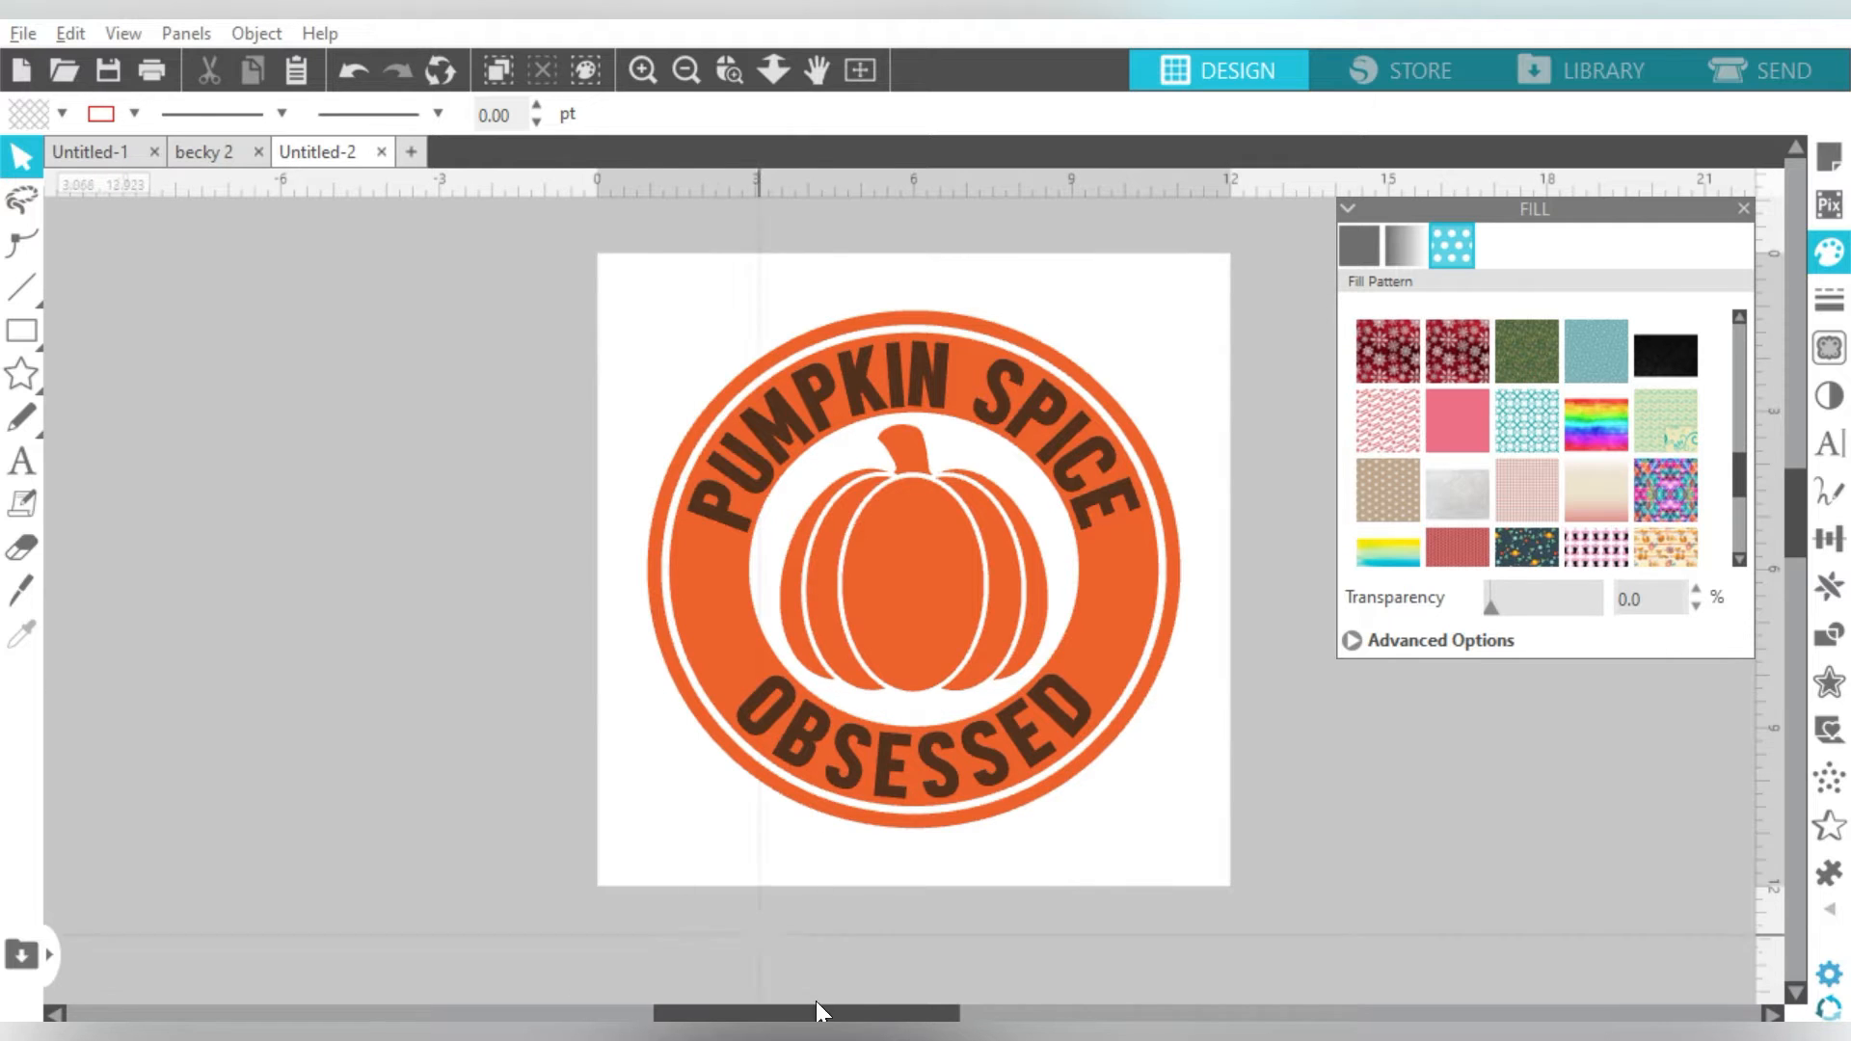
- Extract the DBPlus_Mockup110_Autumn_CampingMug zip in Downloads, replacing the two same-named files
key("super+e")
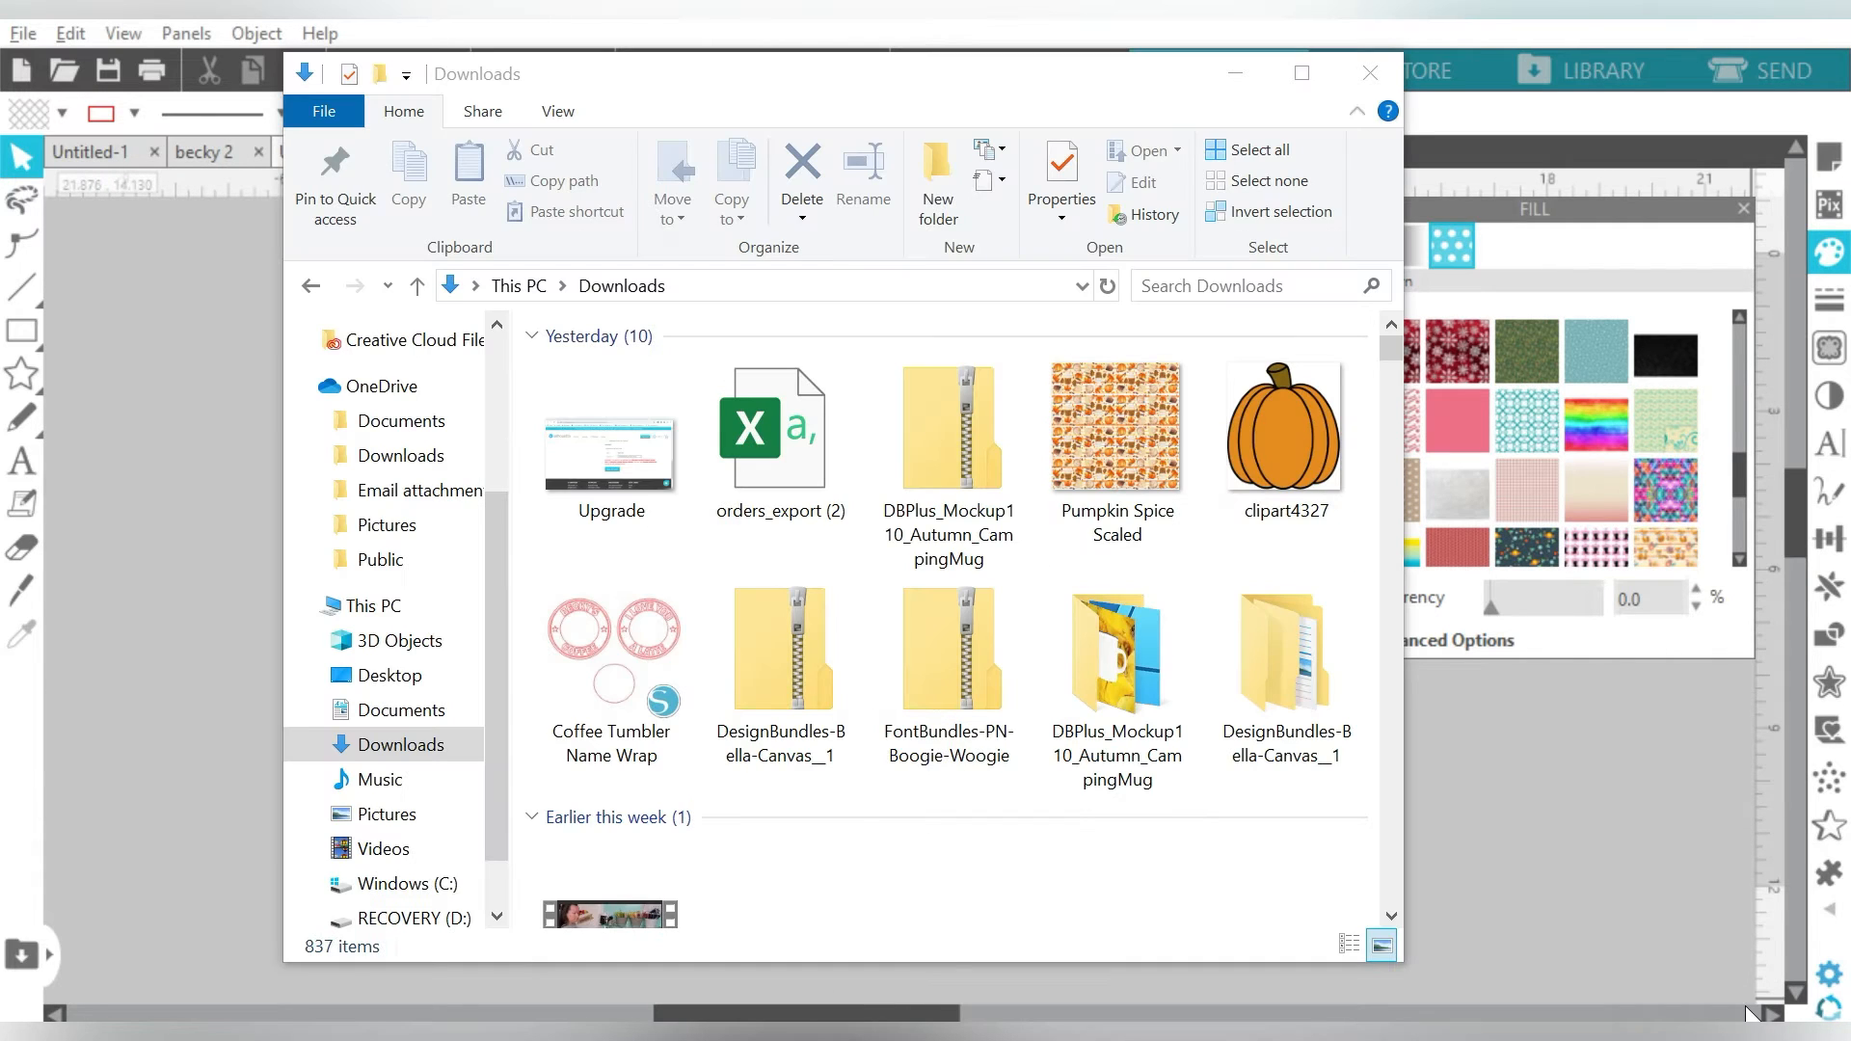
left_click(970, 440)
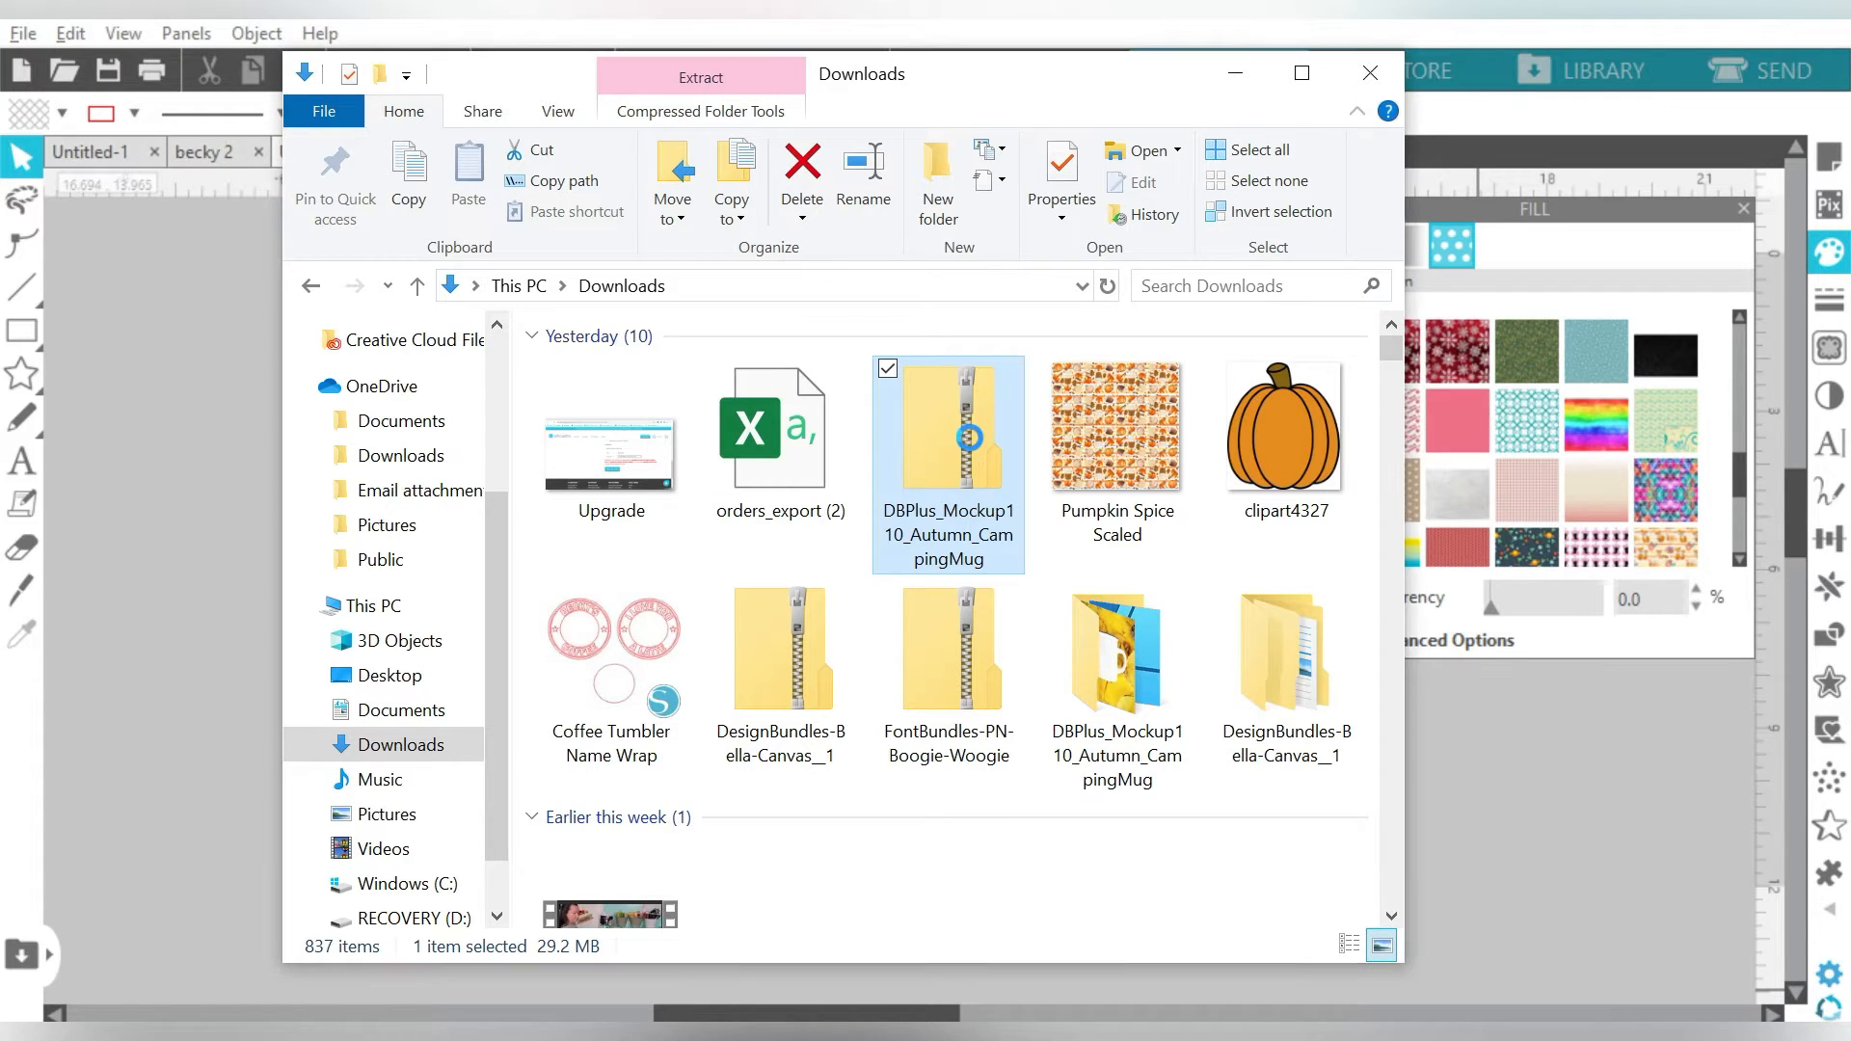
right_click(970, 438)
left_click(900, 453)
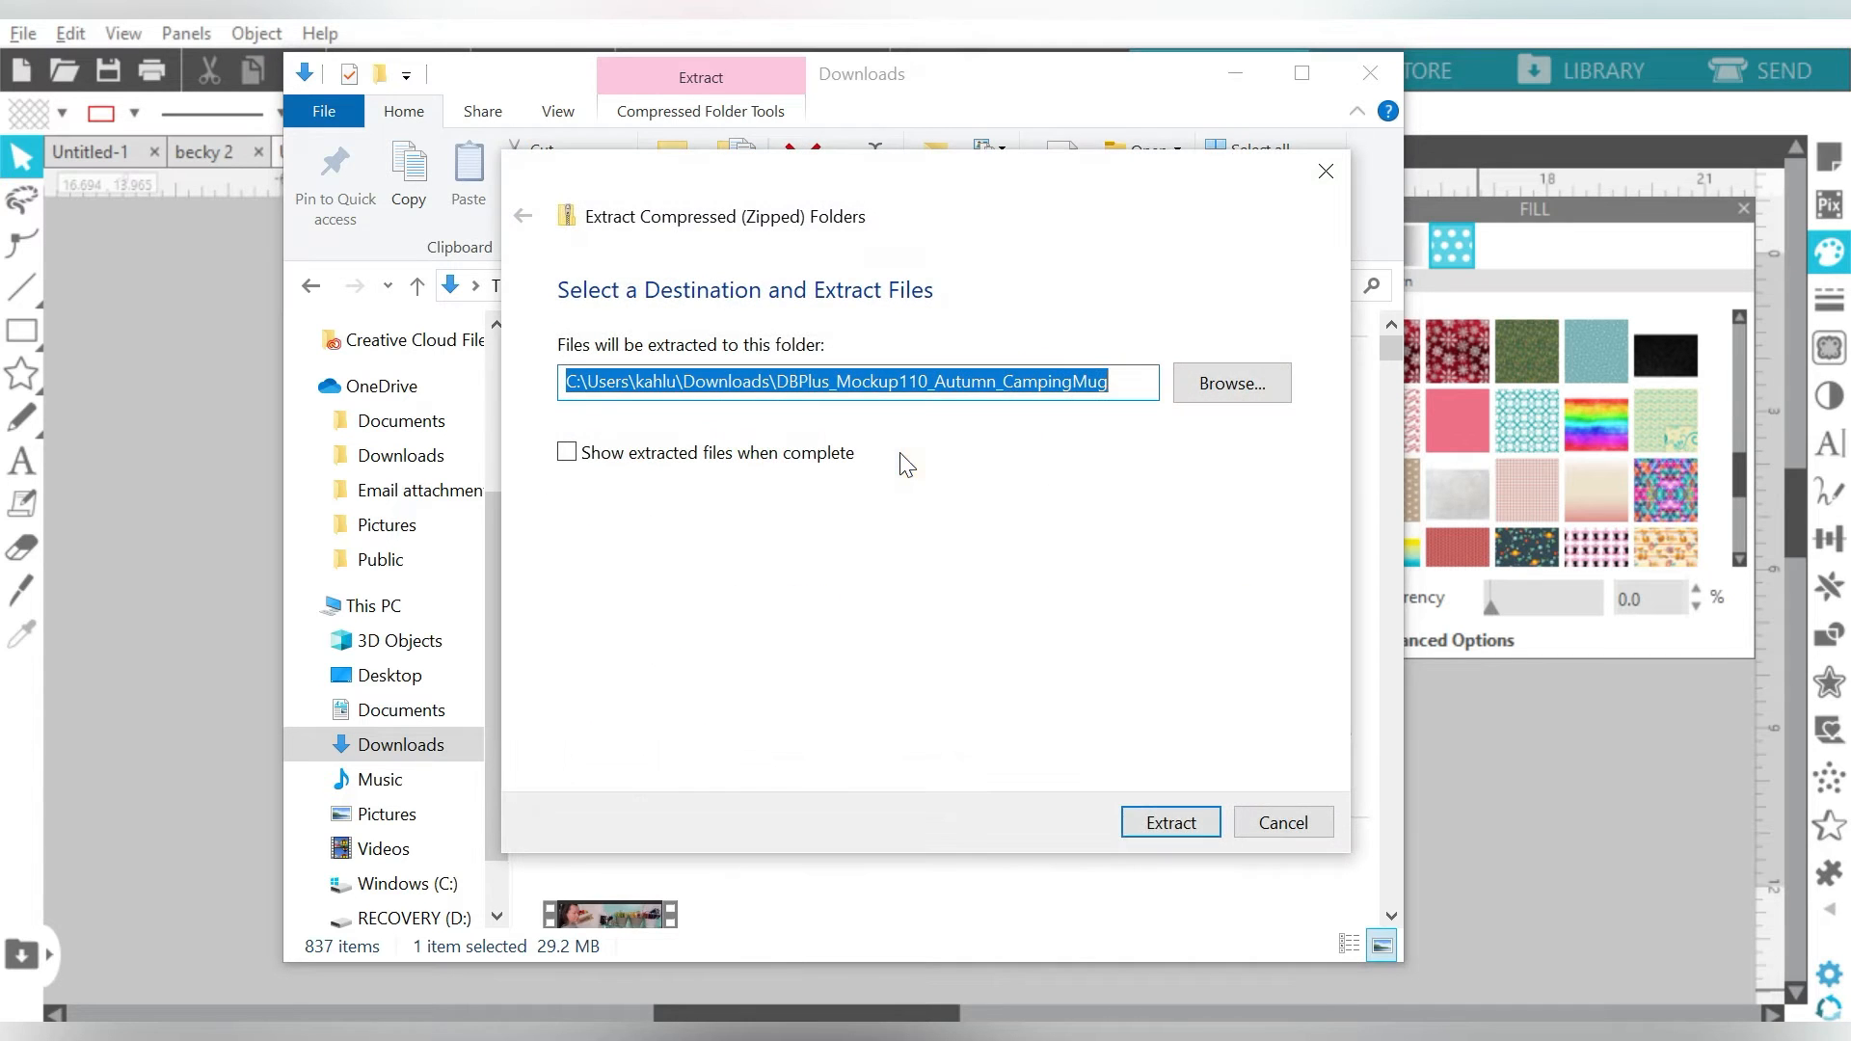
left_click(1164, 826)
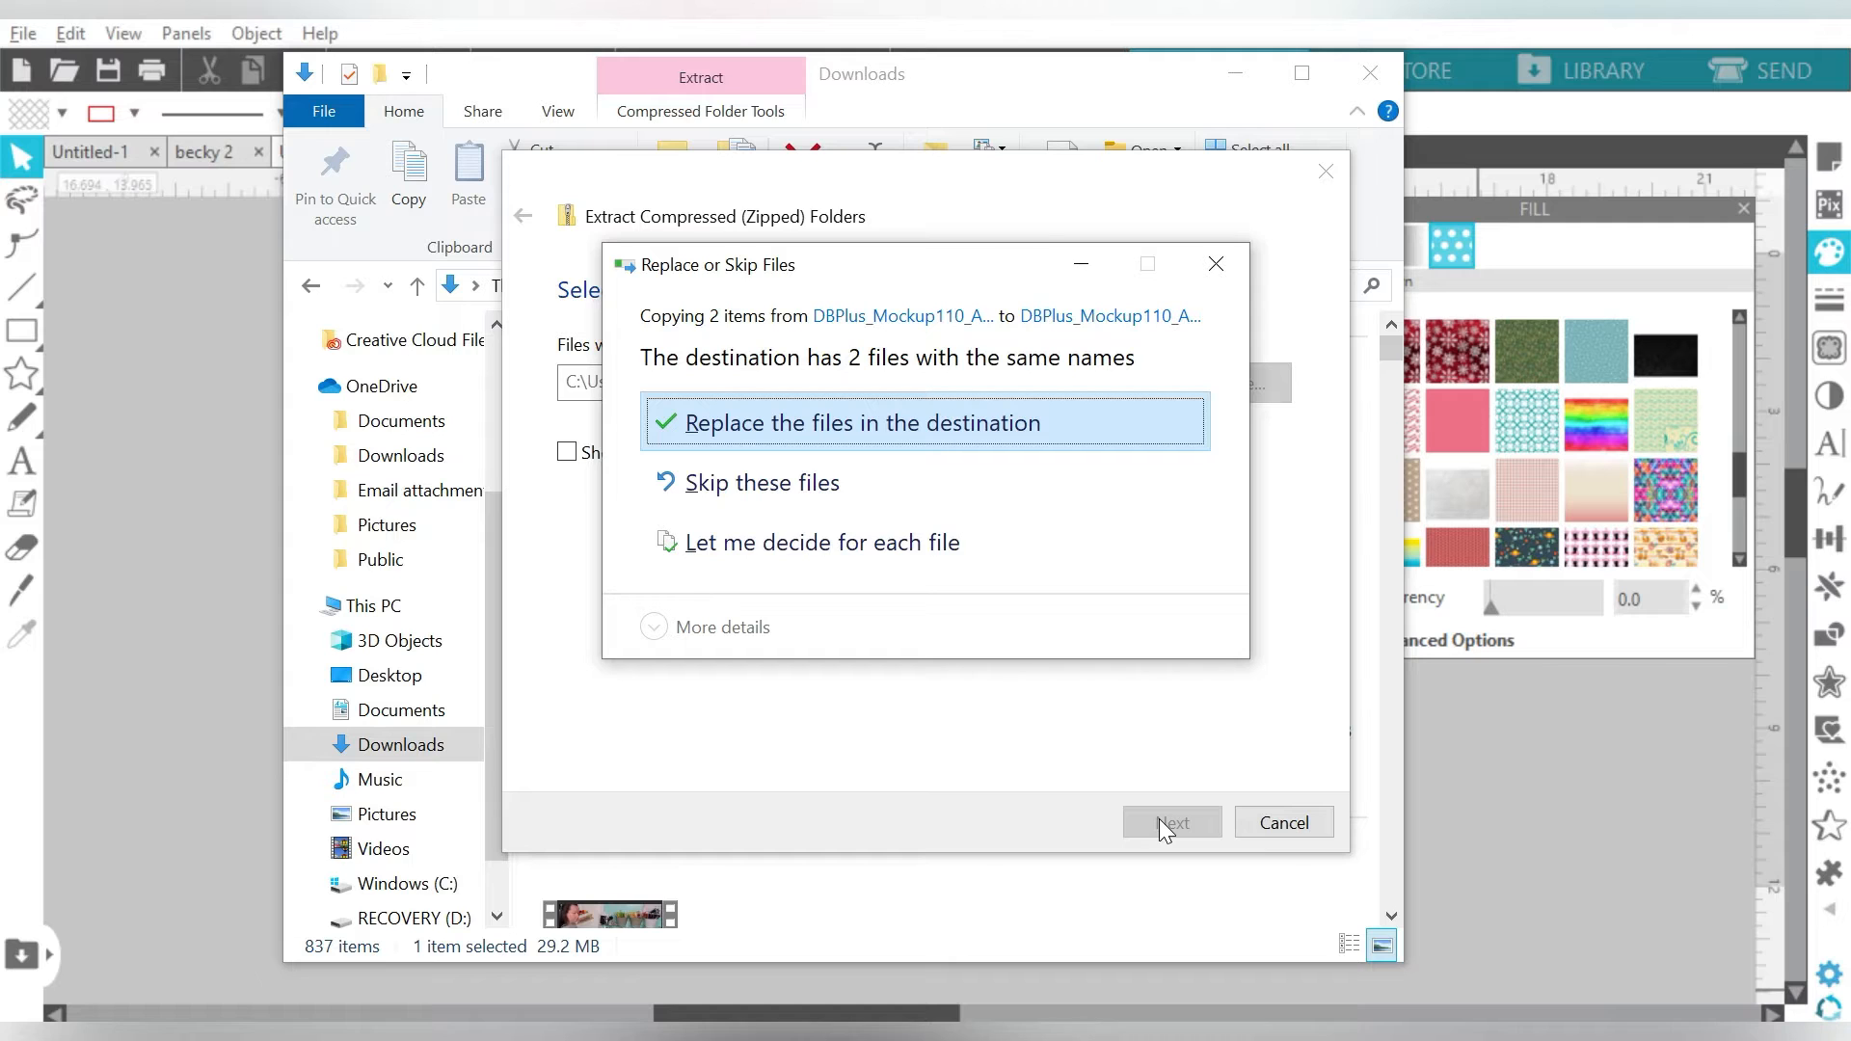
left_click(779, 424)
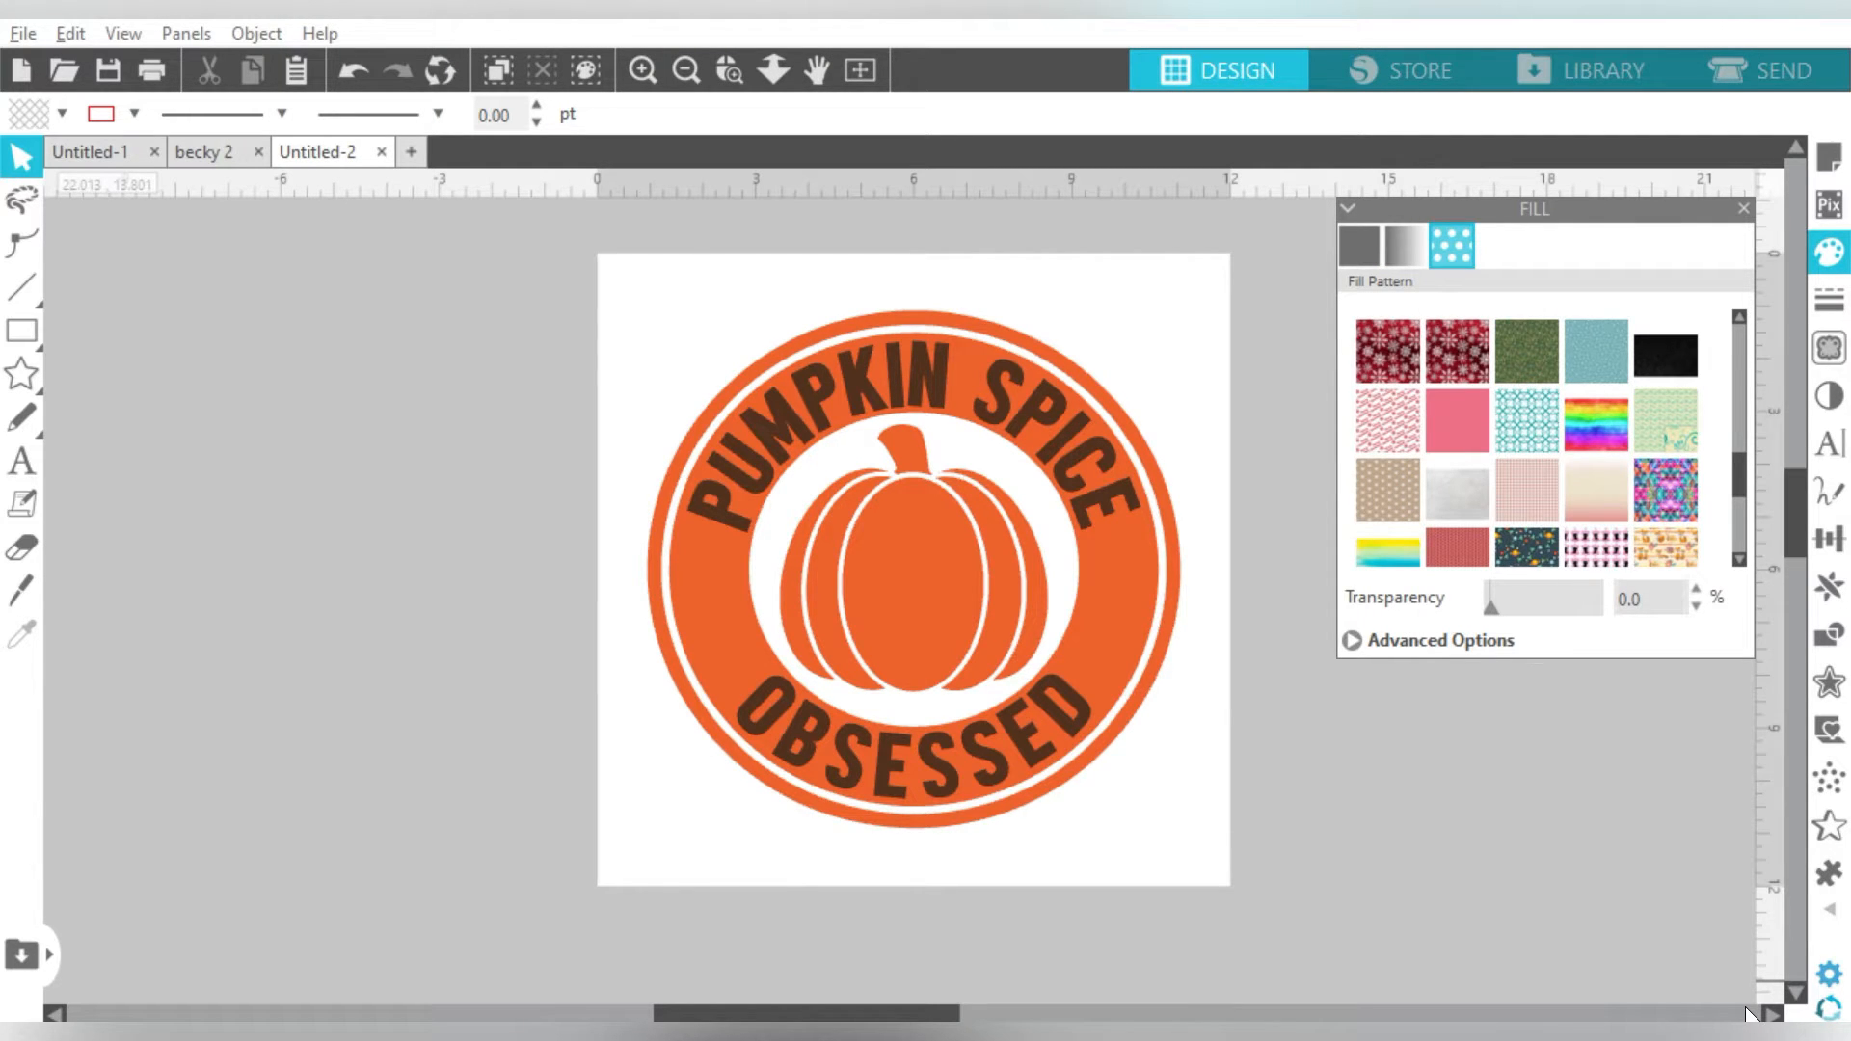
- Import Fall Colors Papers 12 from the Fall Colors Assorted Seamless Papers Set of 12 folder into the library
left_click(20, 33)
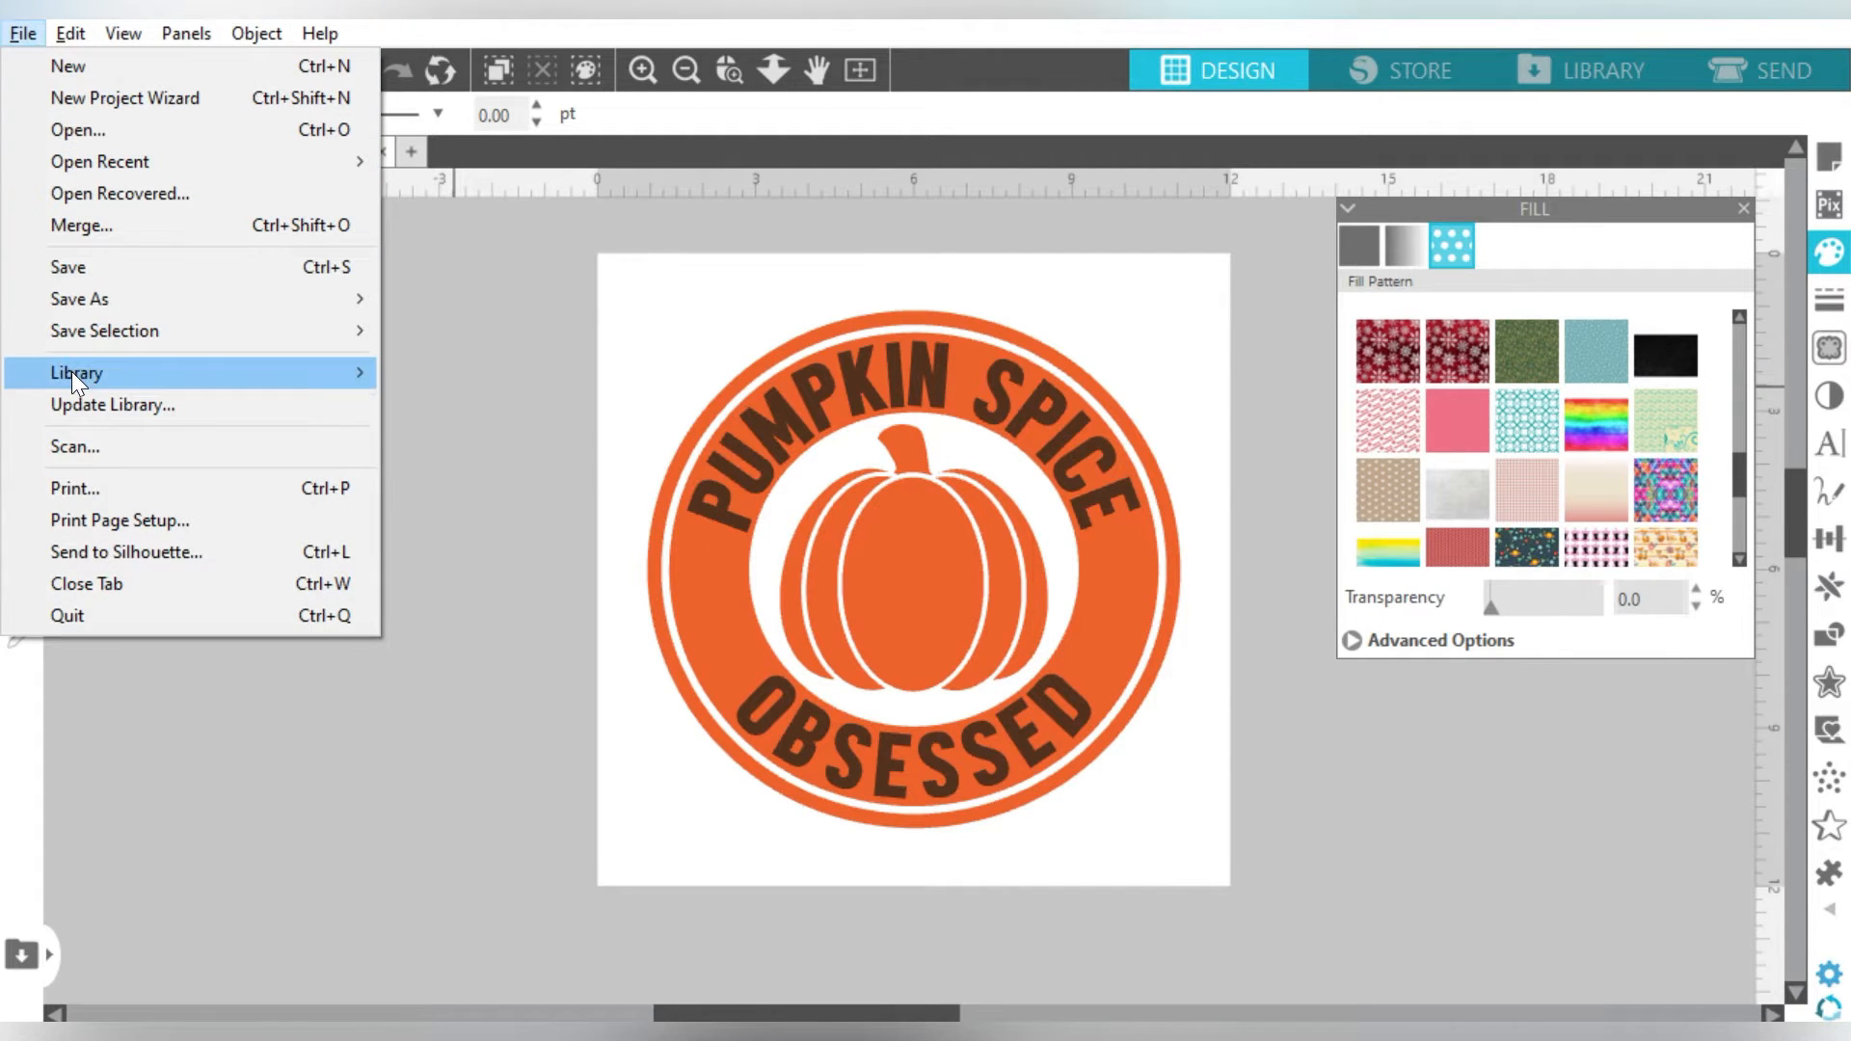
mouse_move(126, 370)
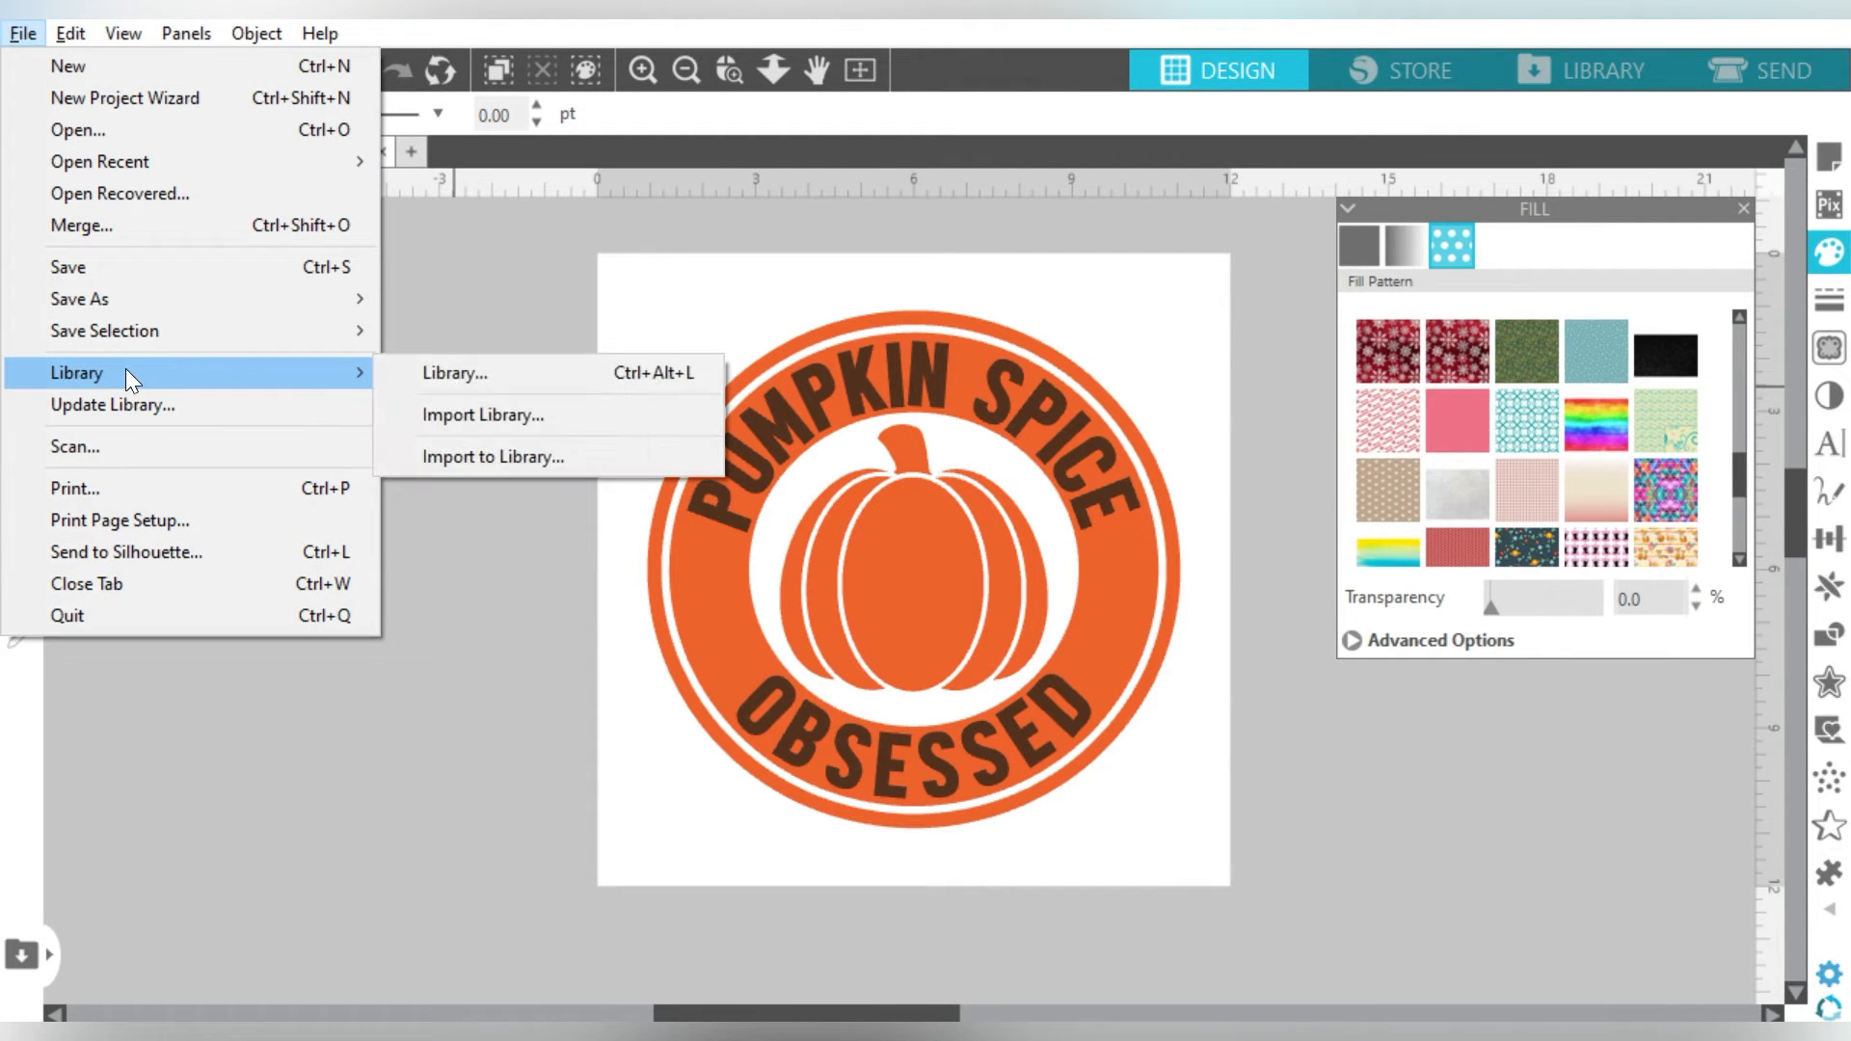
left_click(449, 459)
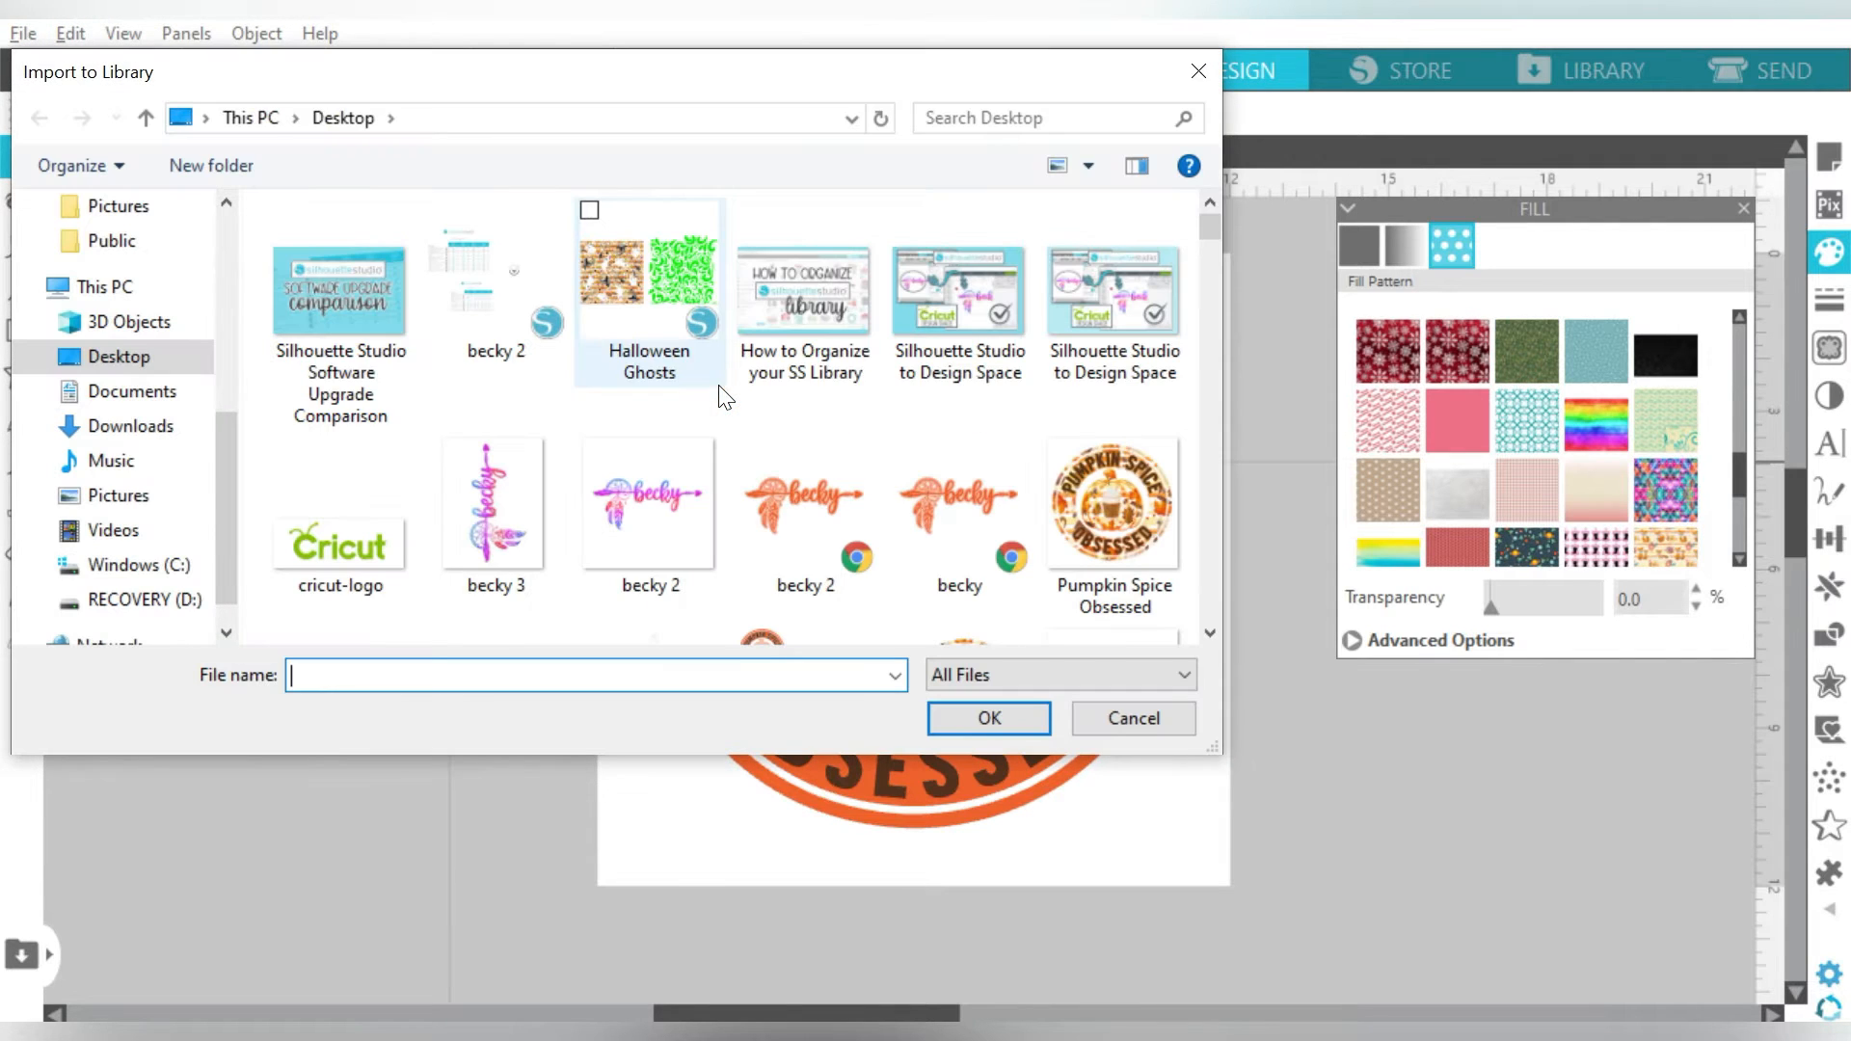
left_click(145, 425)
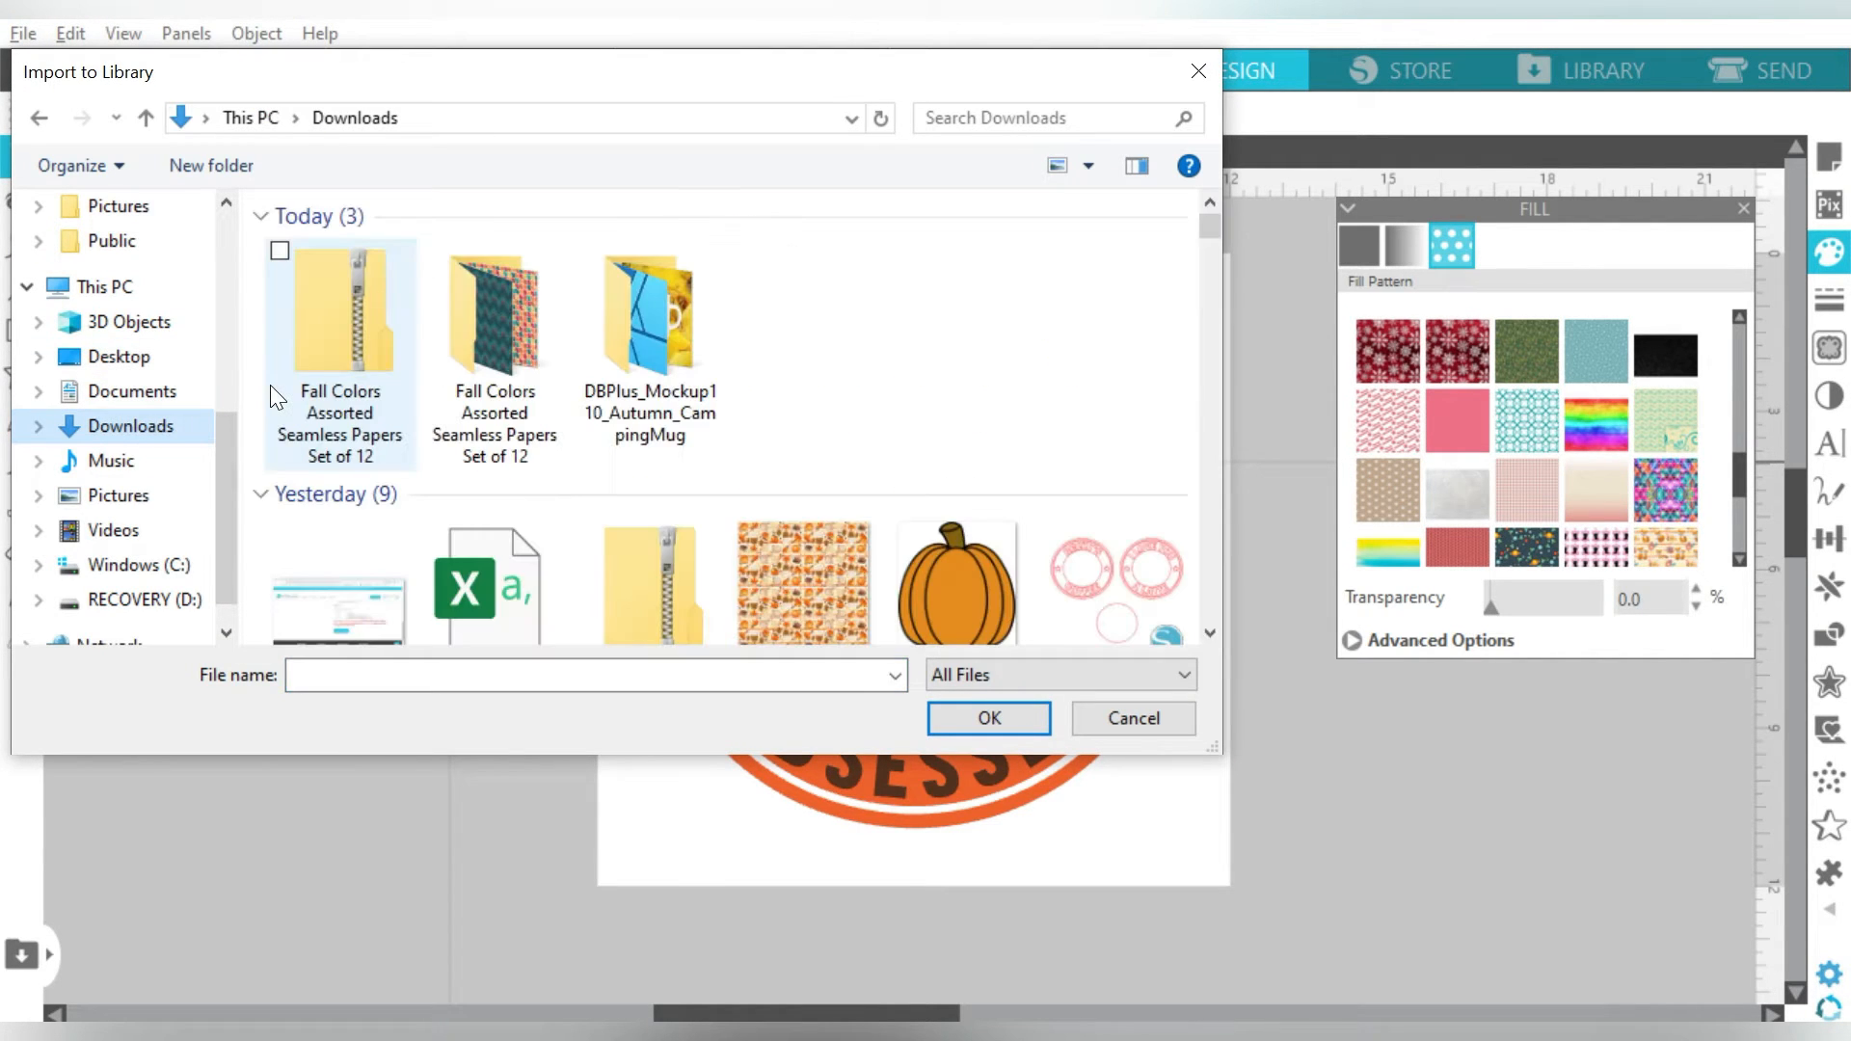
left_click(489, 349)
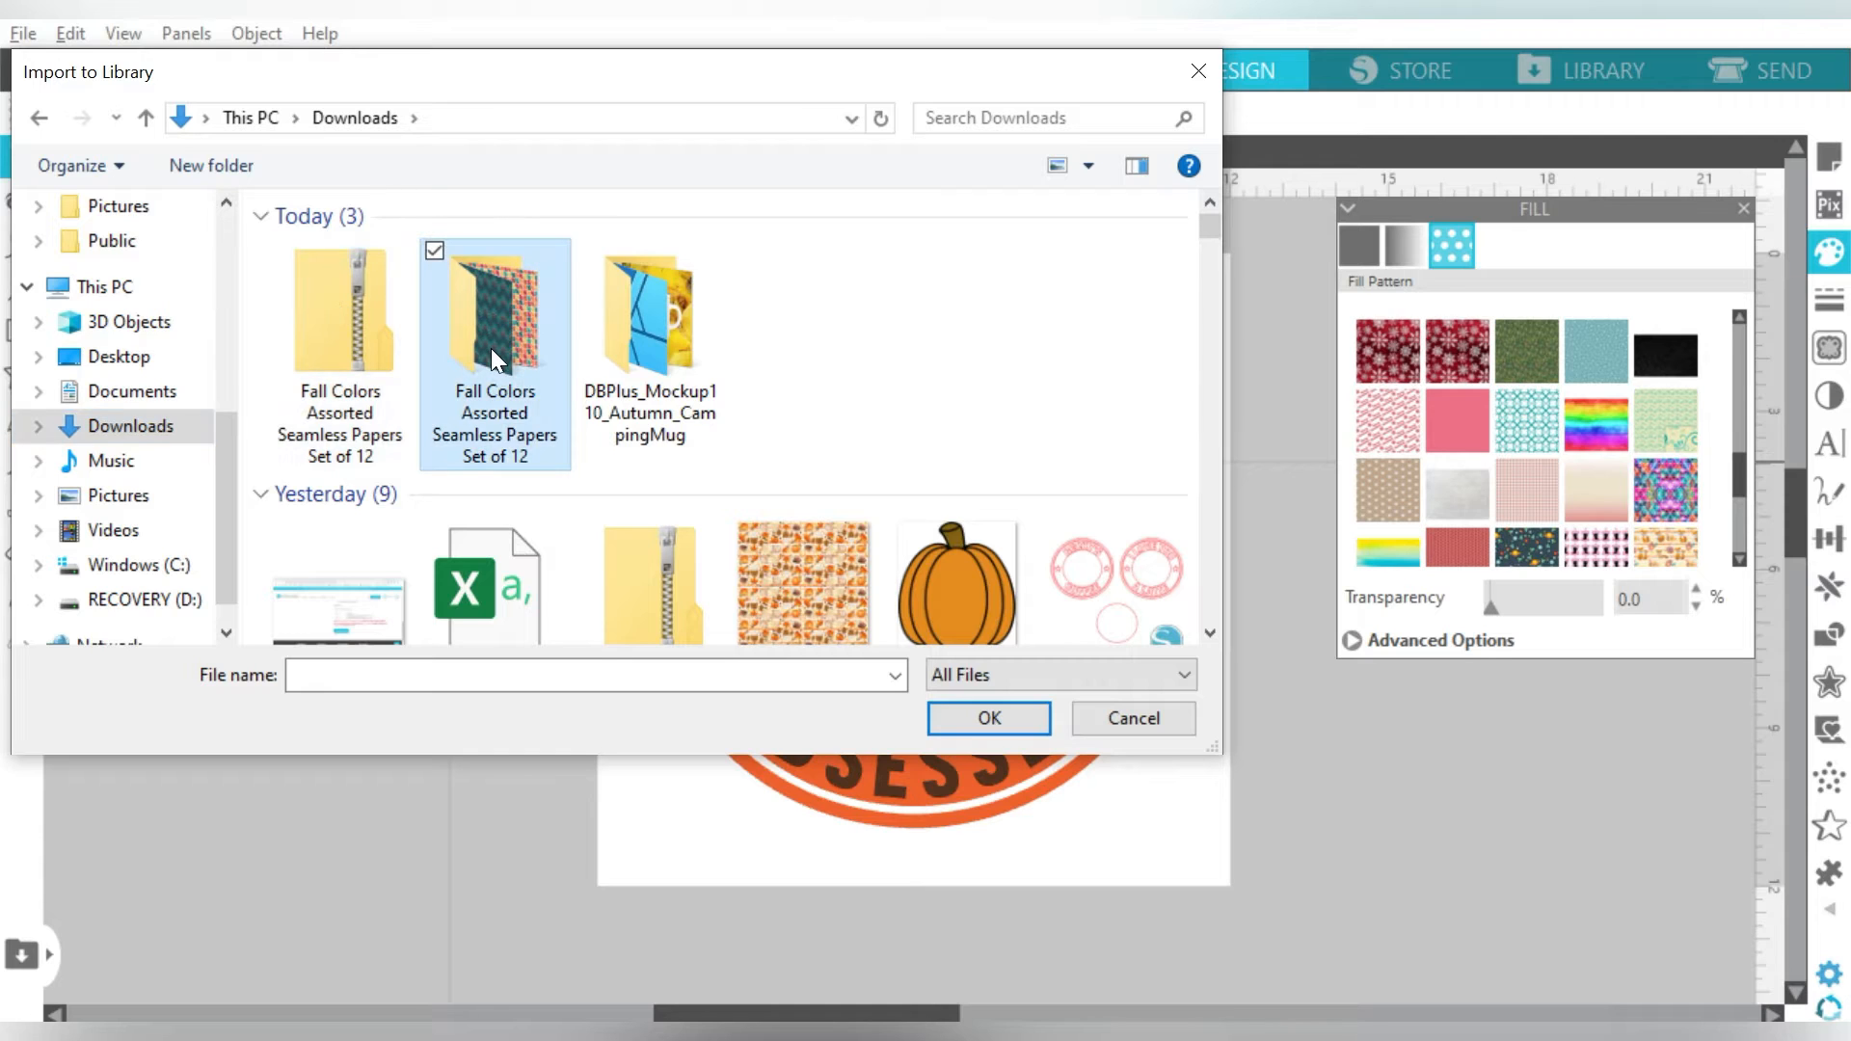
double_click(490, 349)
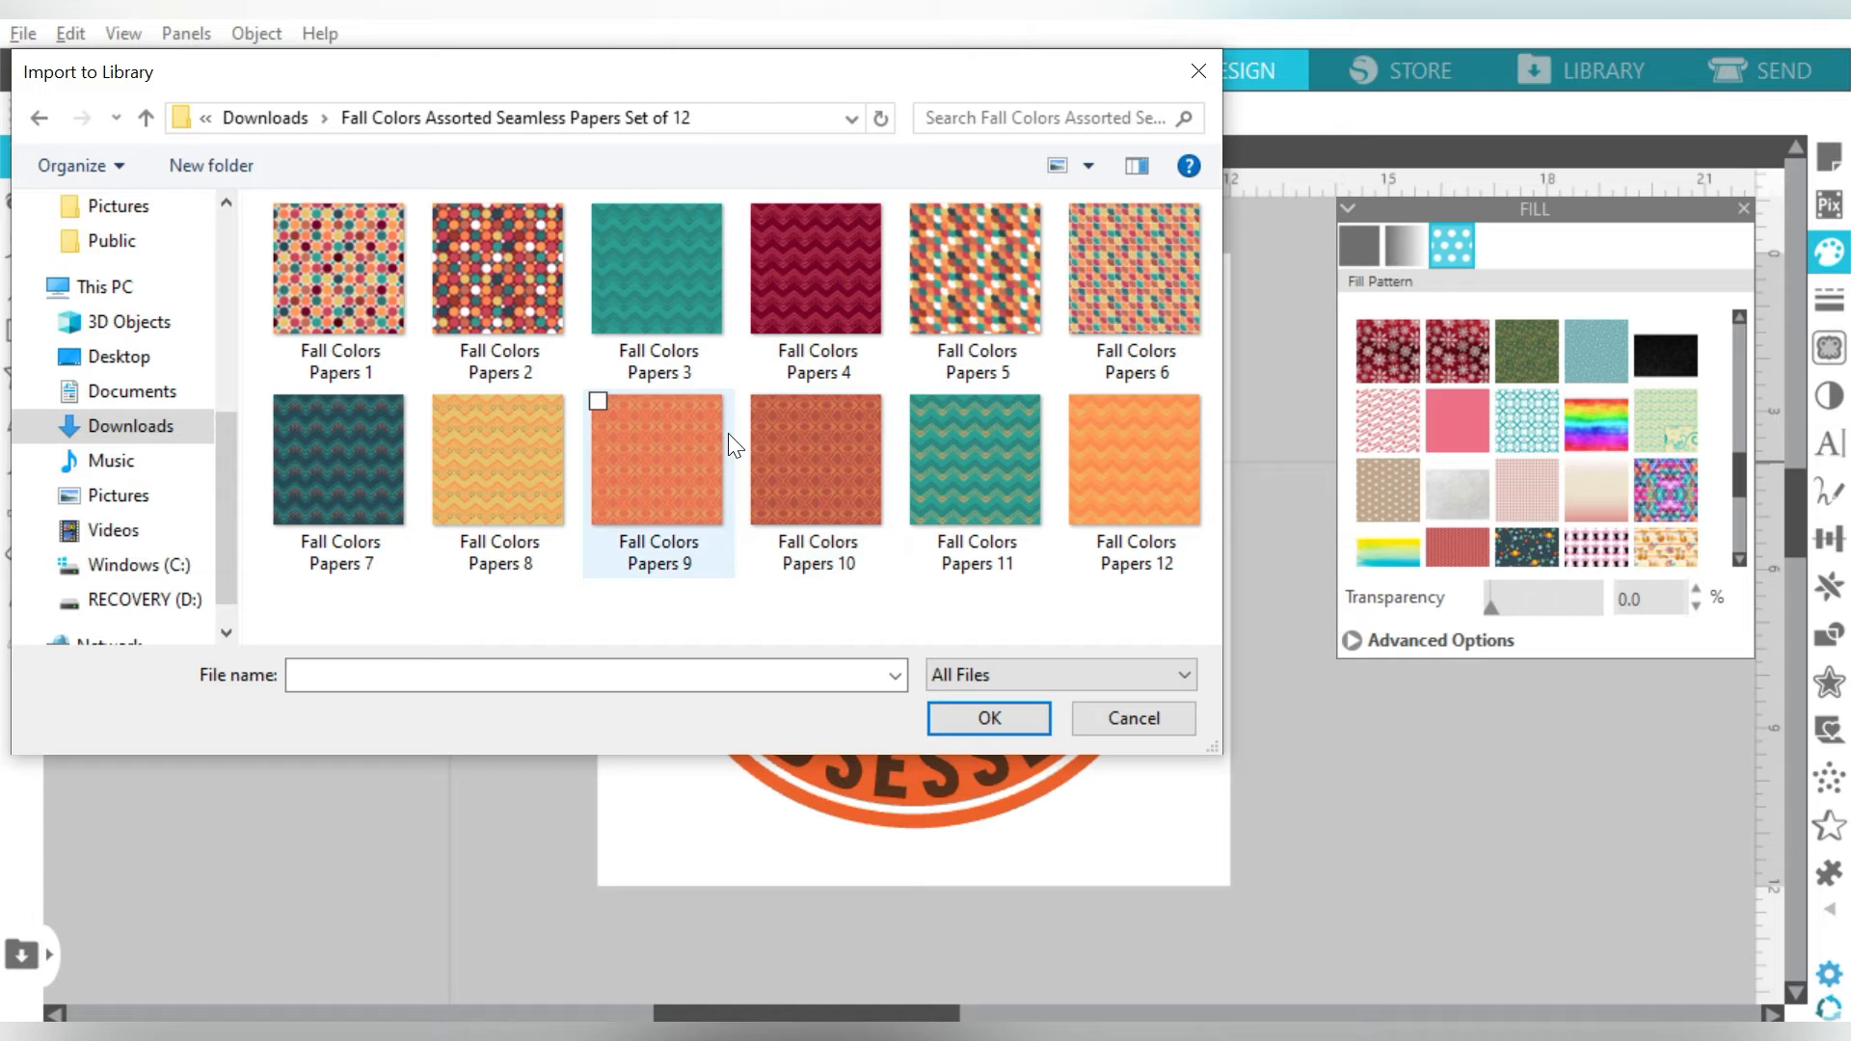
left_click(1115, 484)
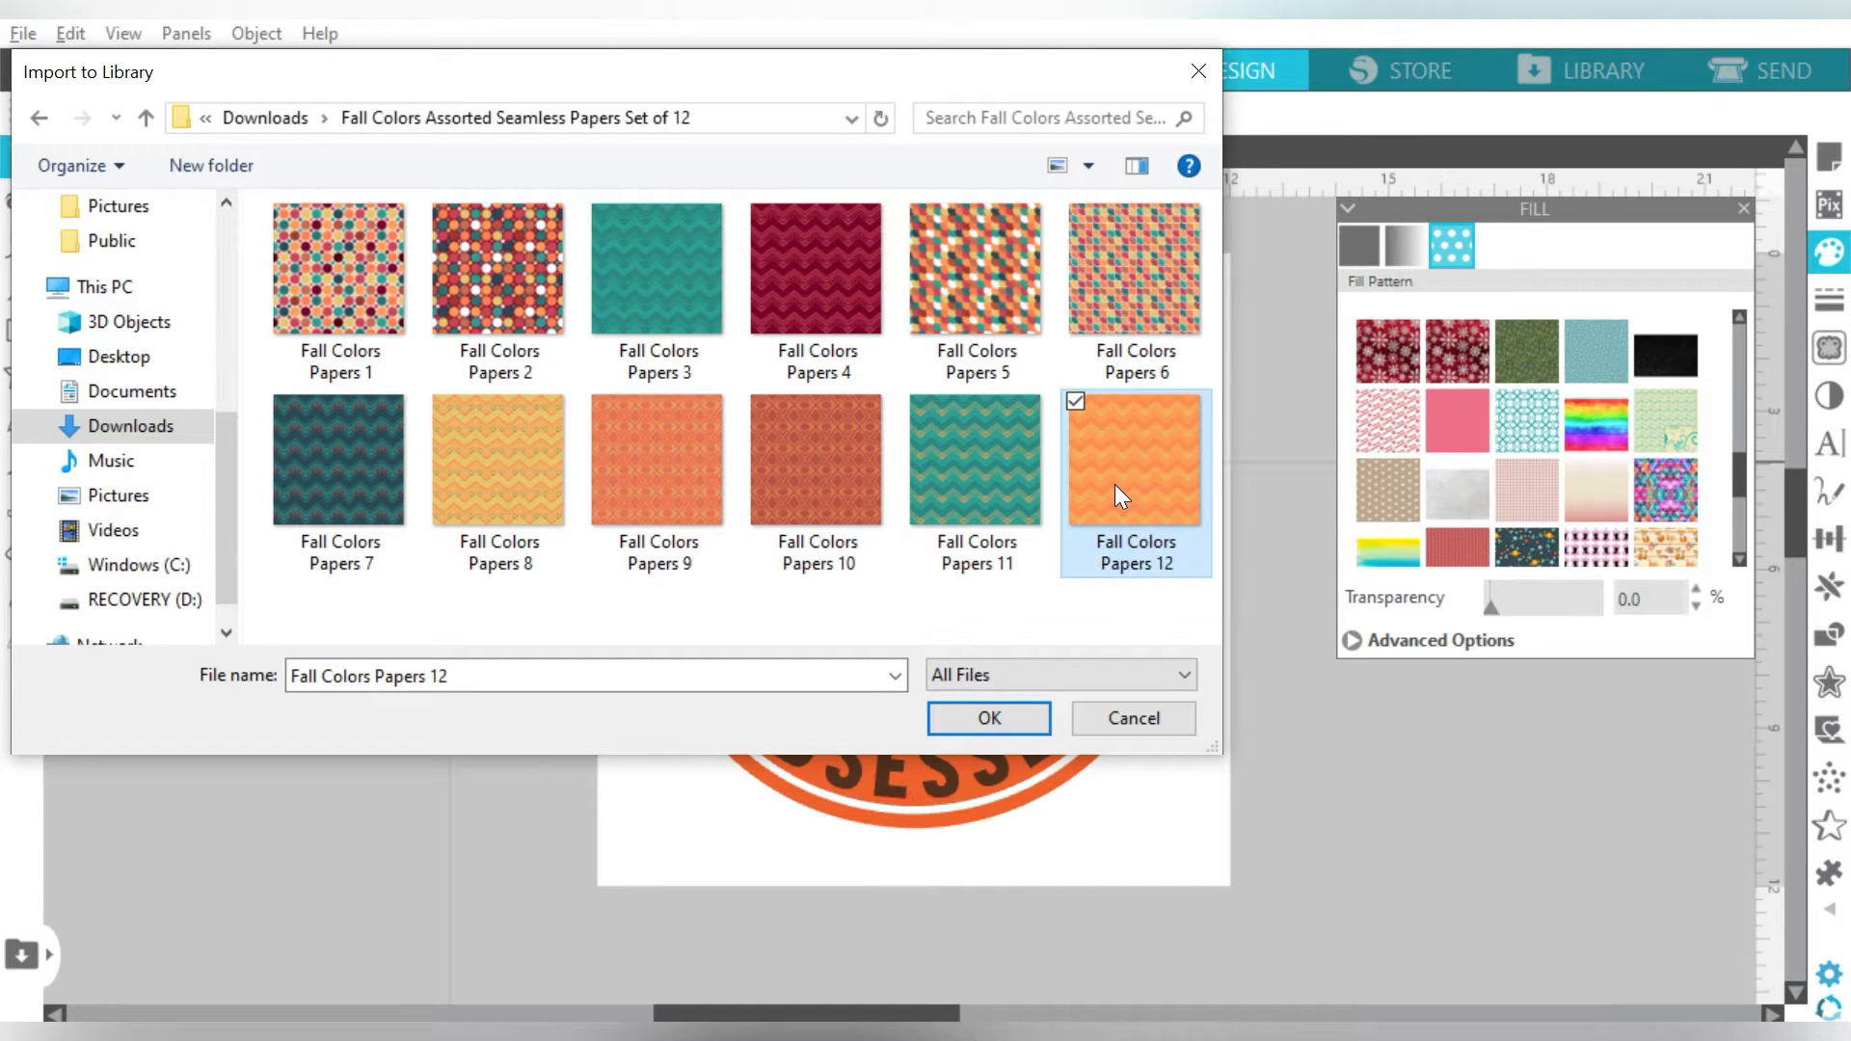
left_click(967, 720)
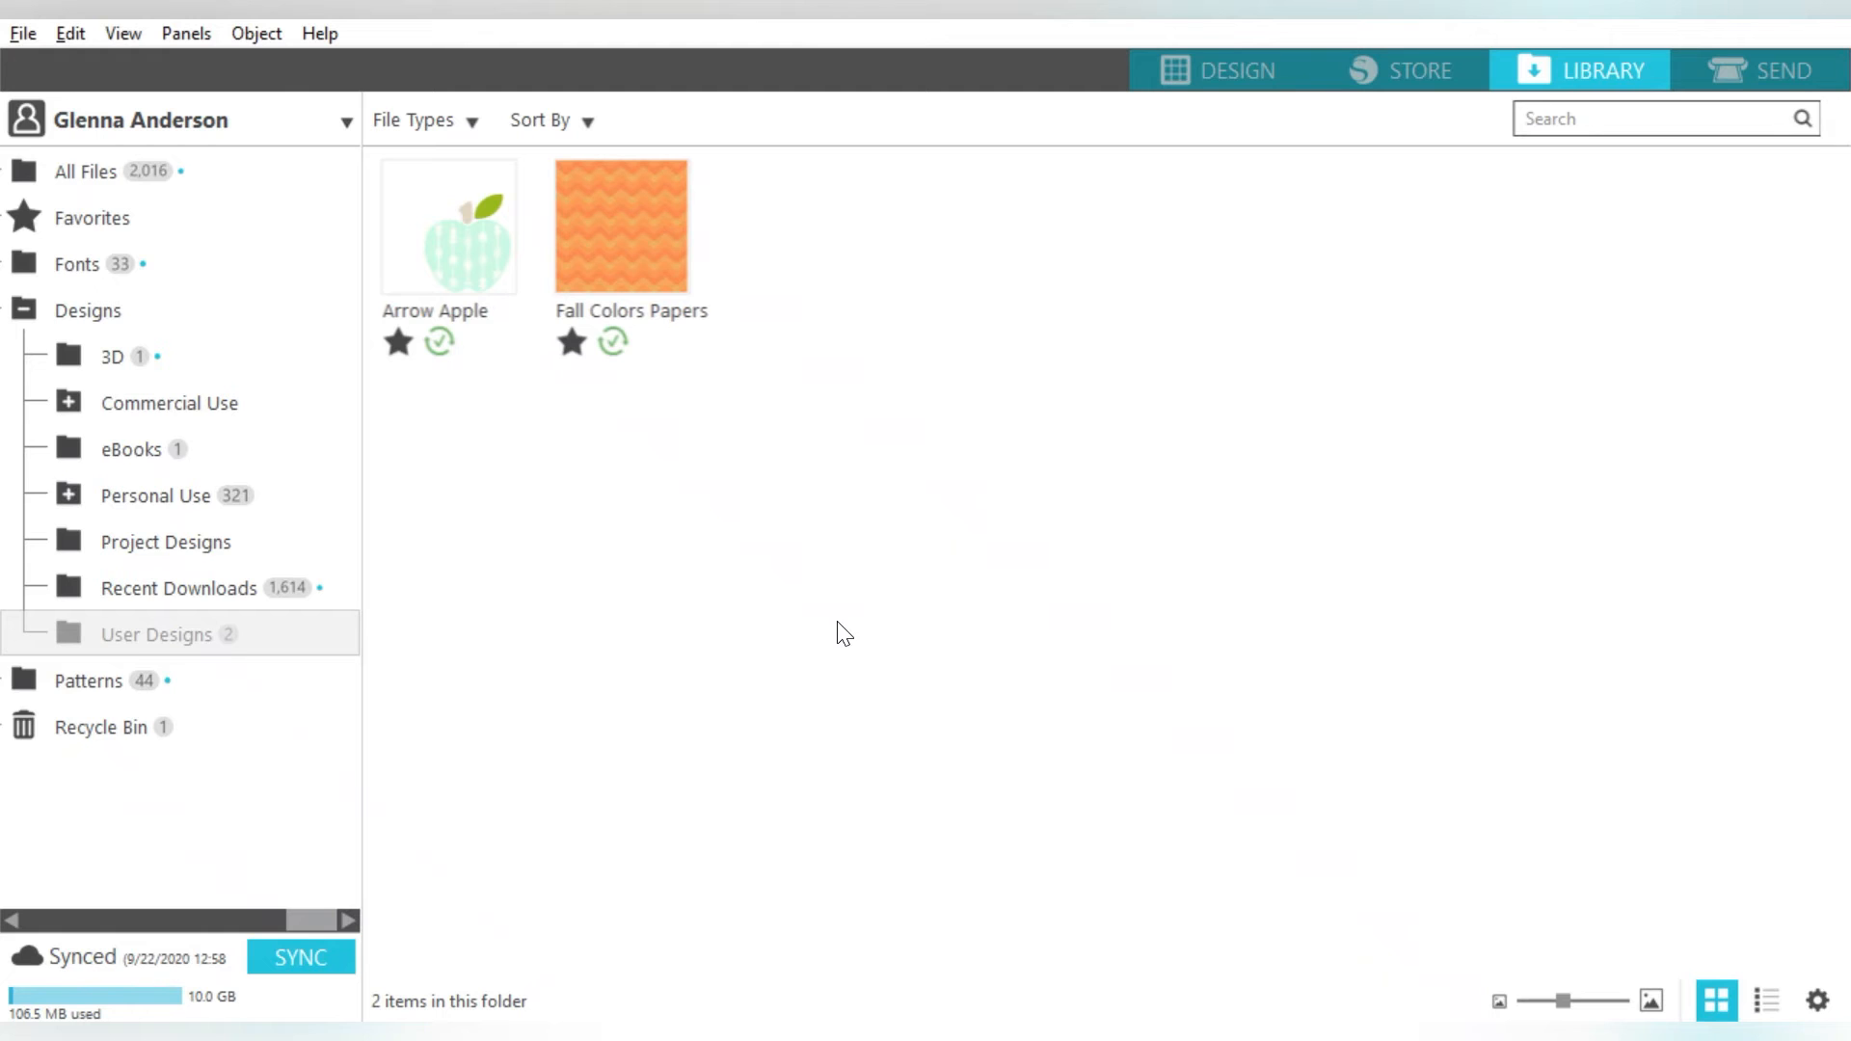
- Move the Fall Colors Papers image into the Patterns library folder, then return to the Design view
mouse_move(574, 203)
mouse_move(652, 239)
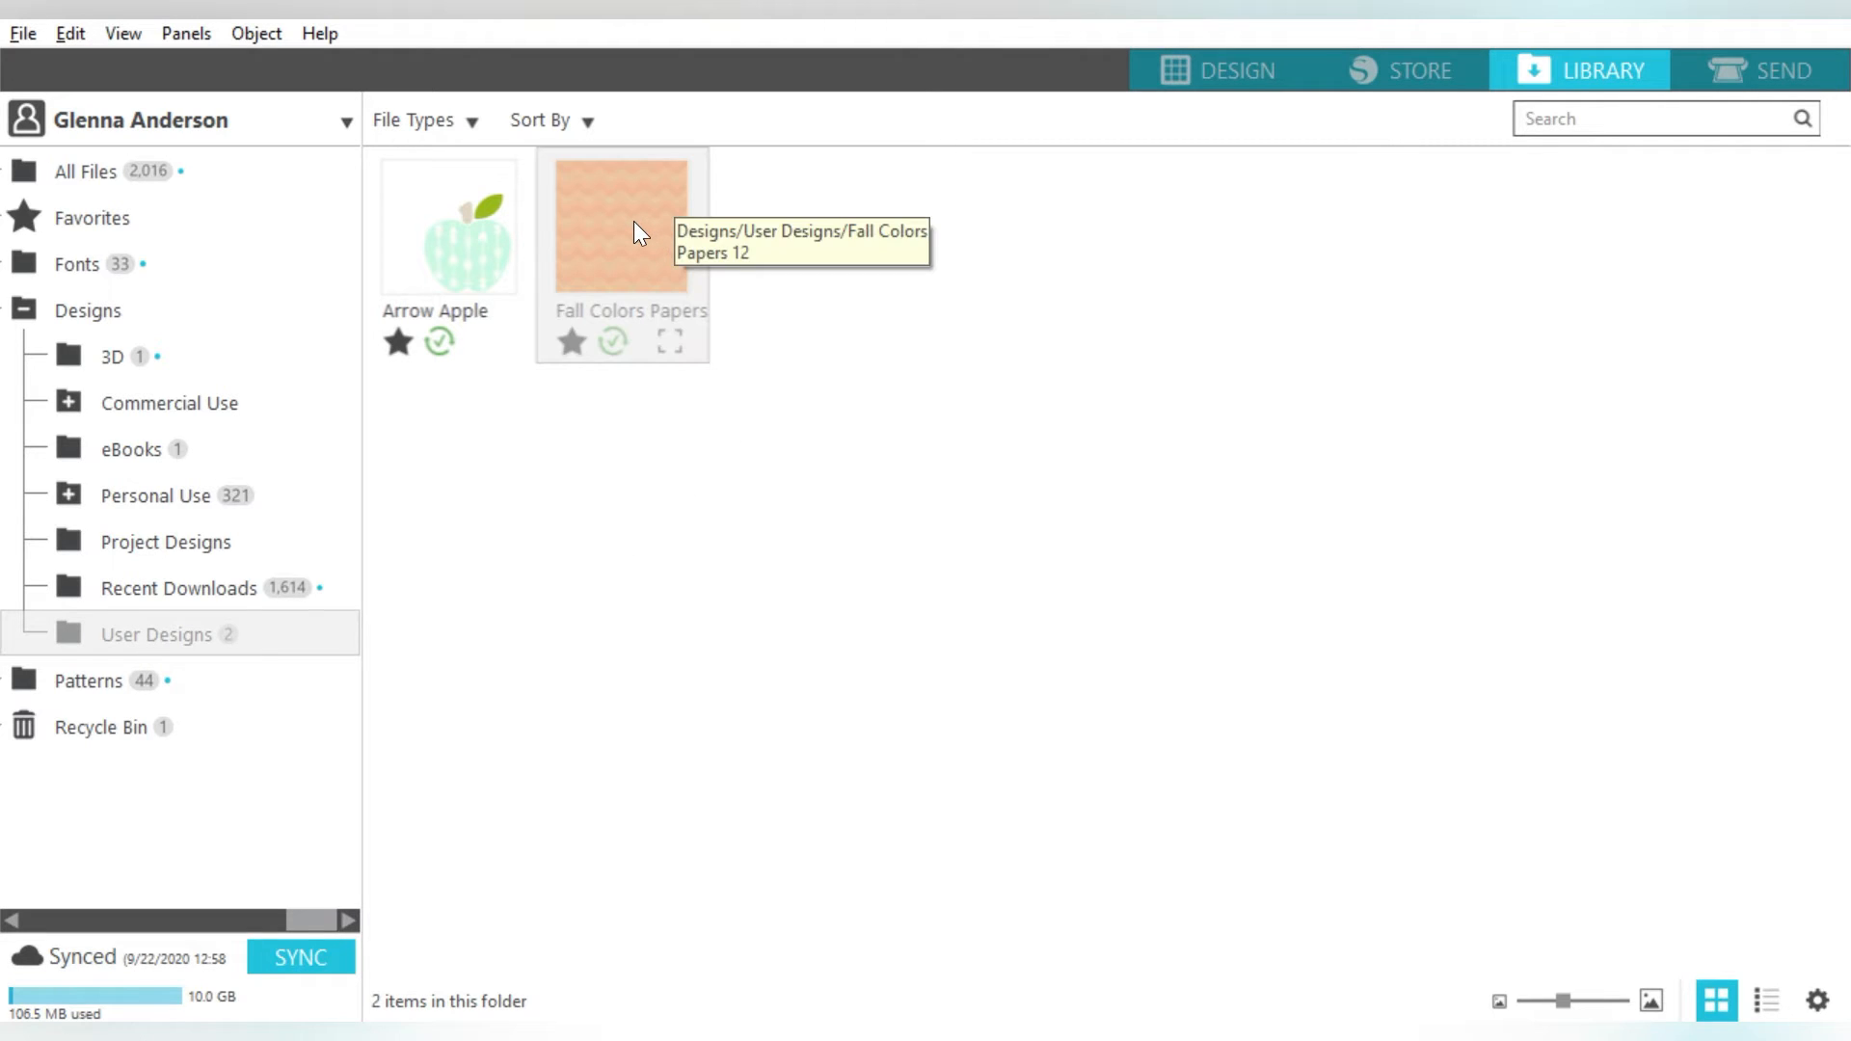
left_click_drag(634, 222, 96, 680)
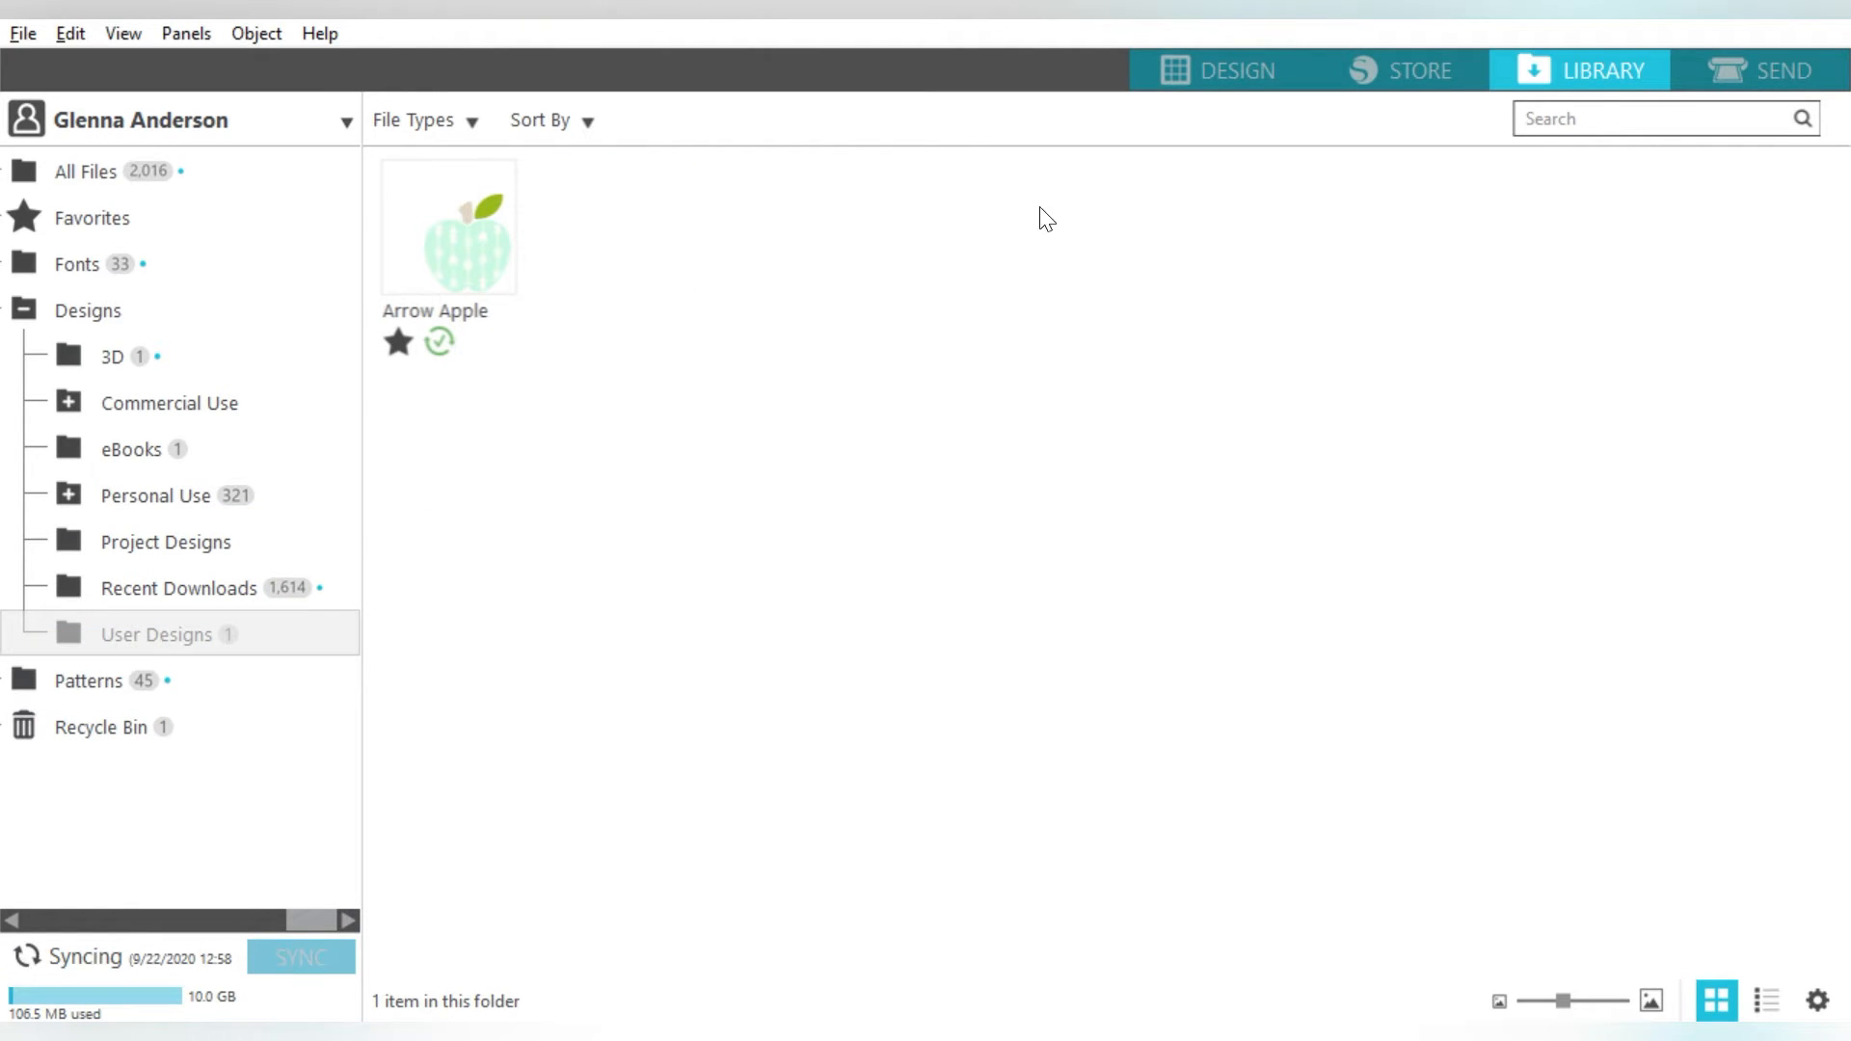
left_click(1207, 69)
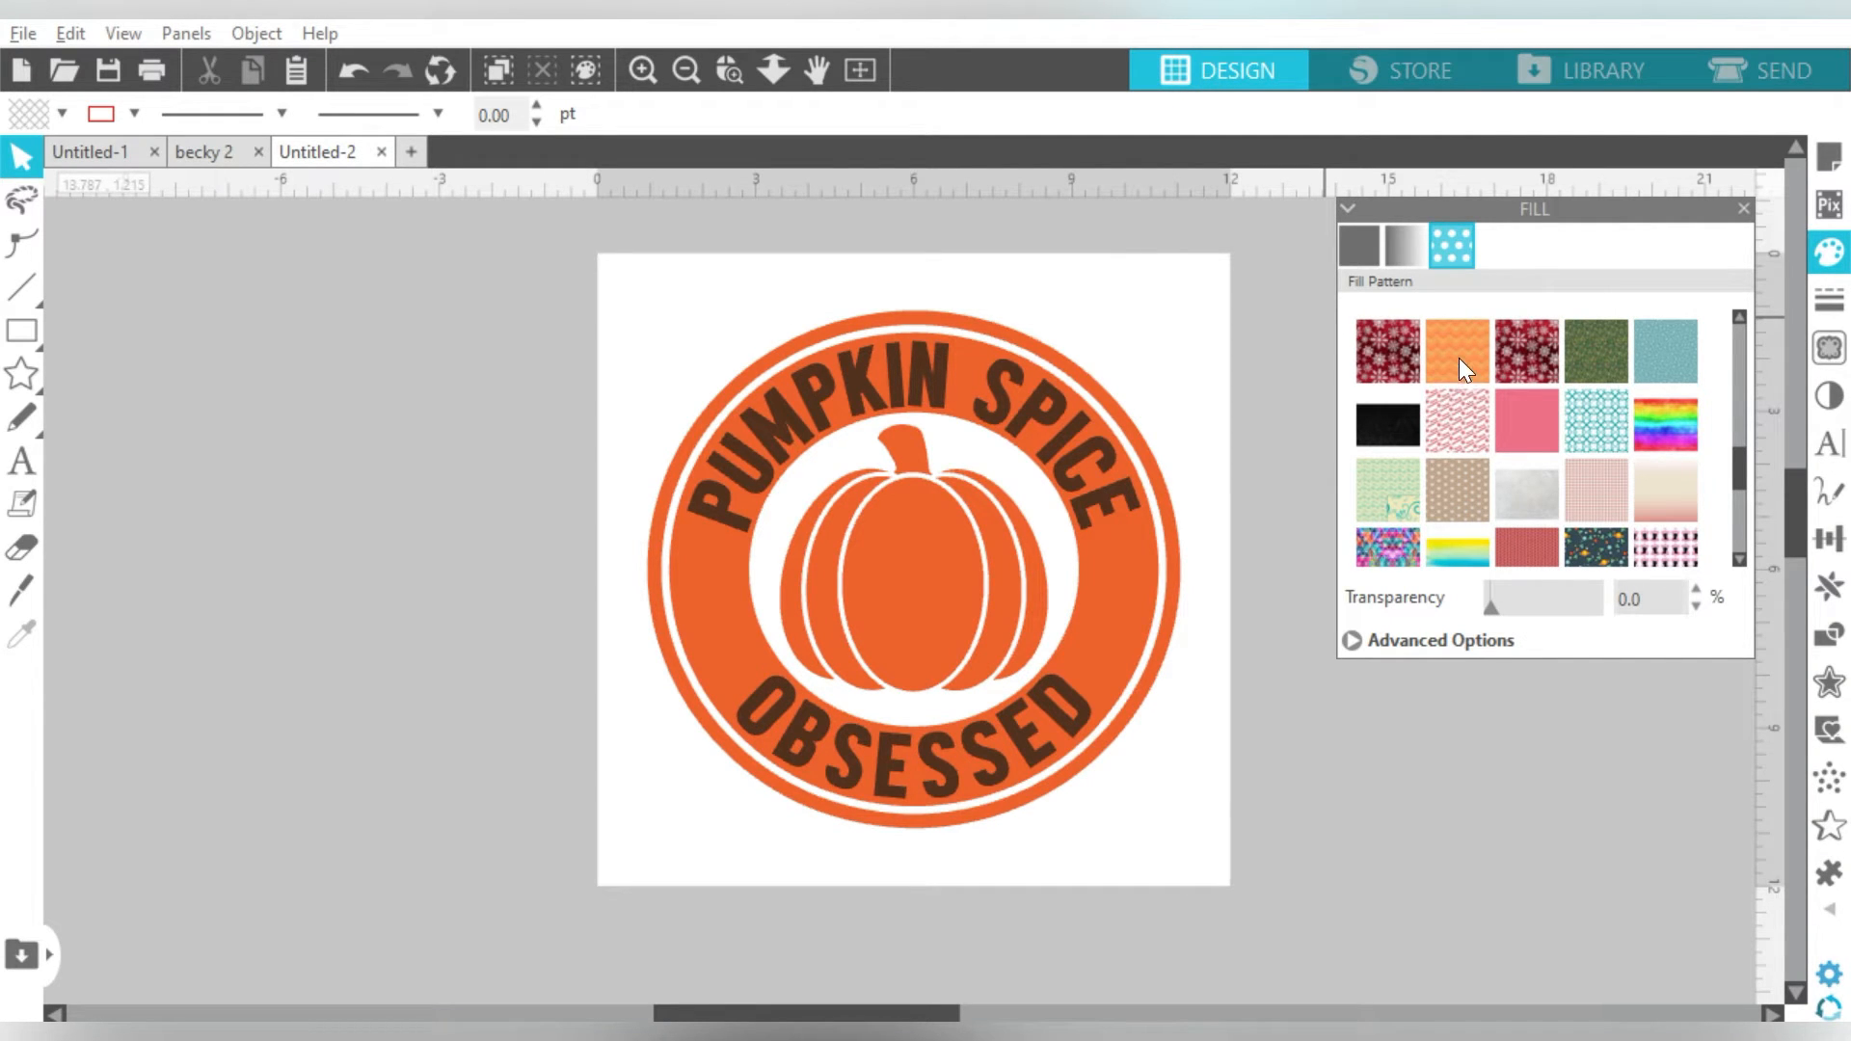
- Fill the selected badge with the orange Fall Colors chevron pattern and expand Advanced Options
left_click(1015, 322)
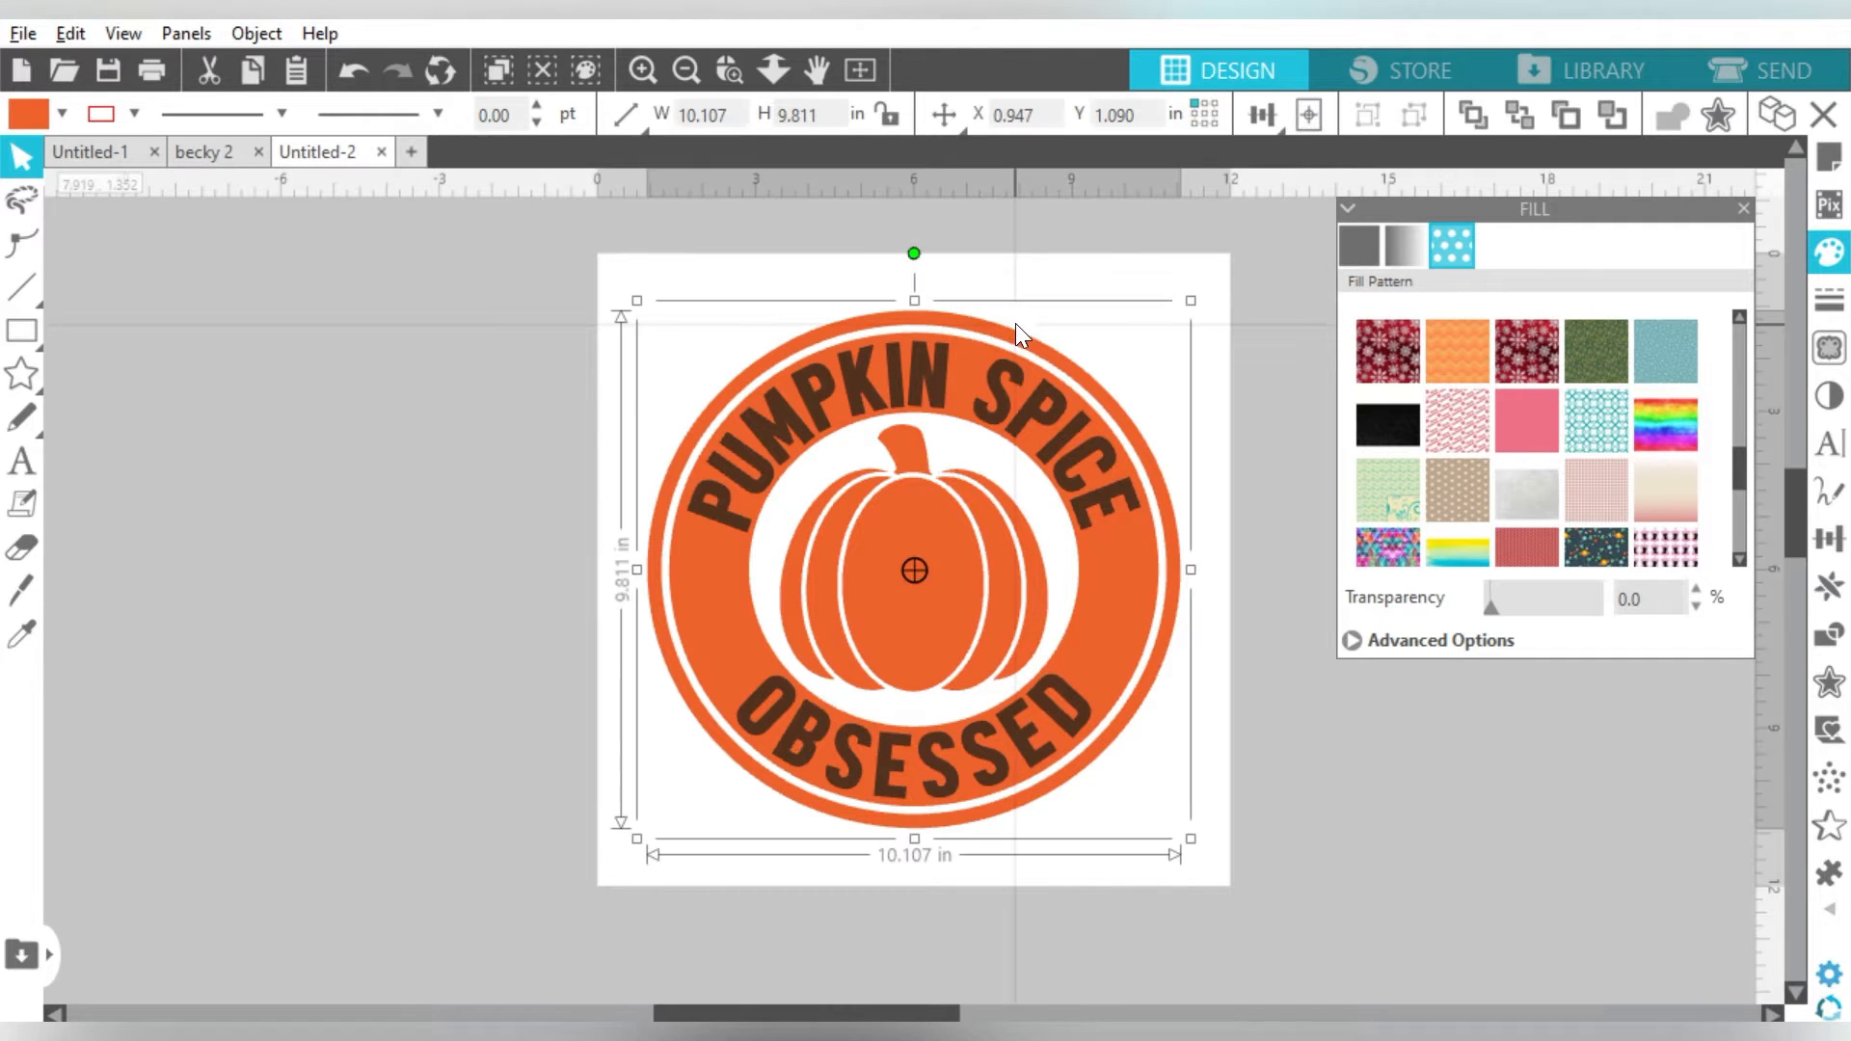
left_click_drag(1013, 333, 939, 339)
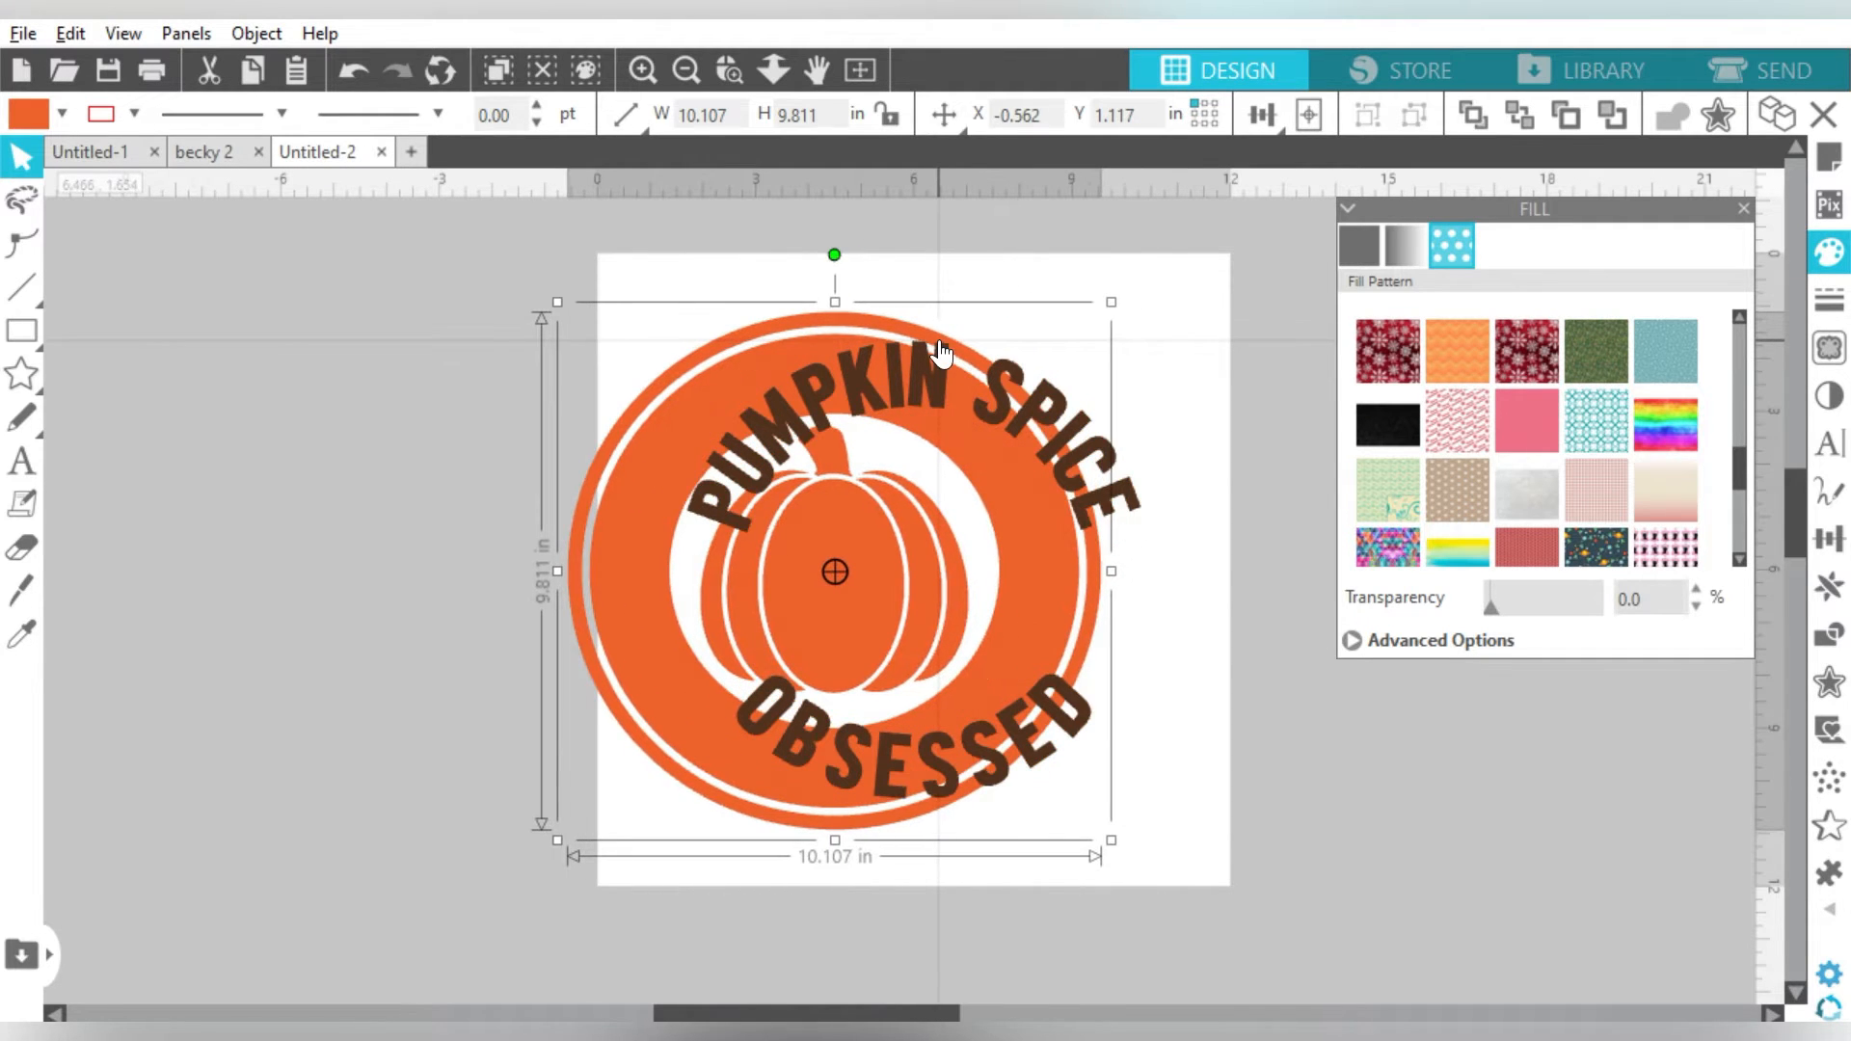
key("ctrl+z")
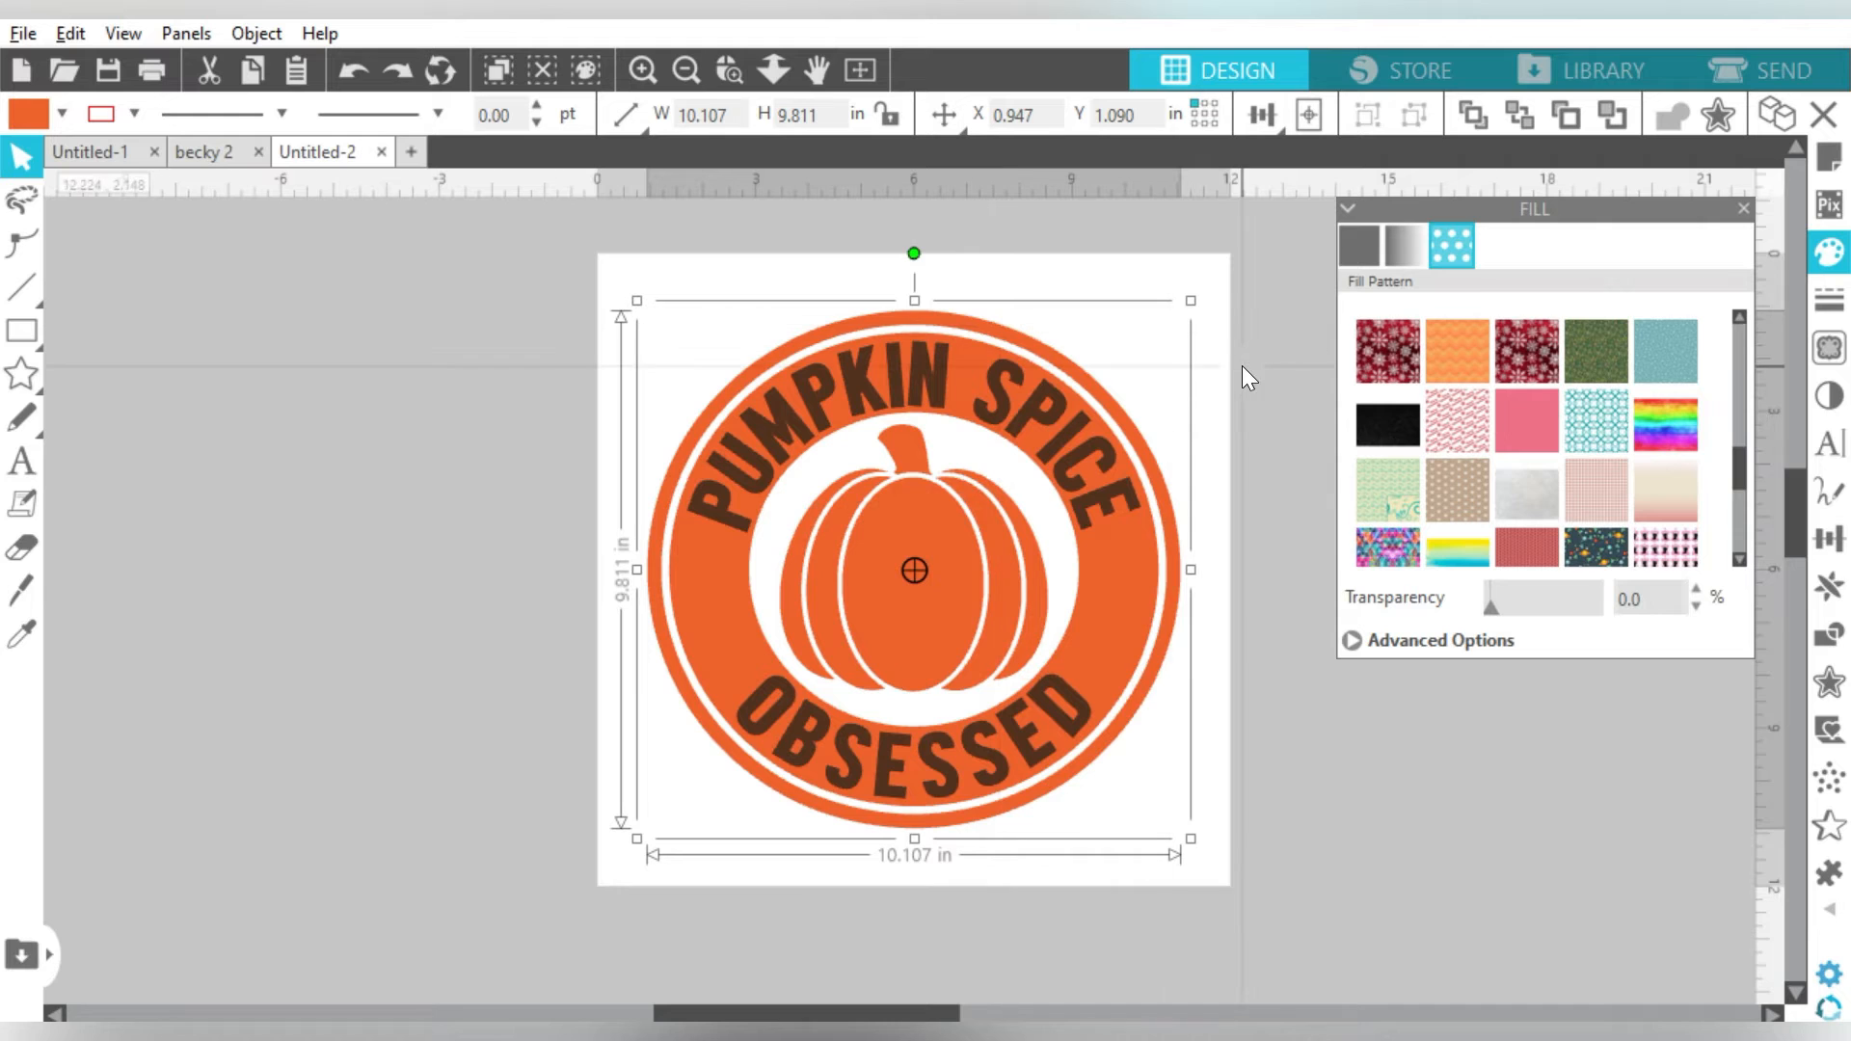
left_click(1466, 339)
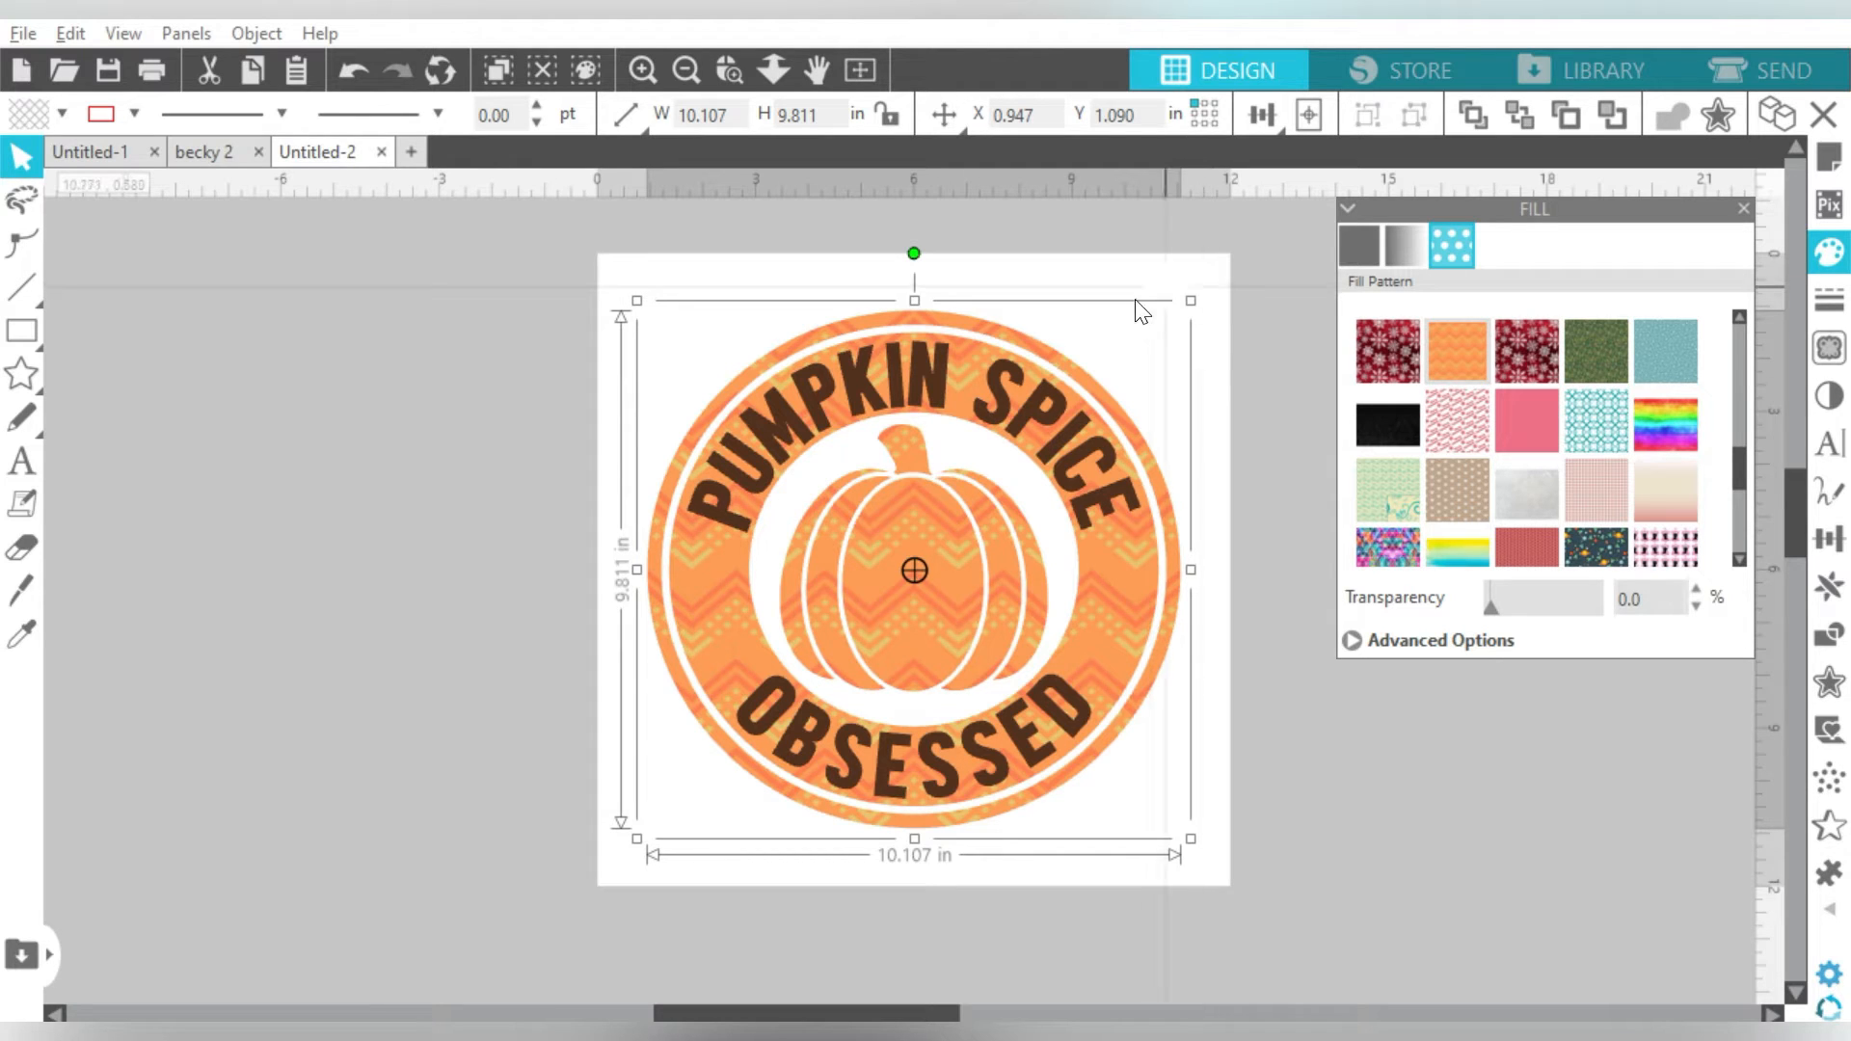
left_click(1352, 643)
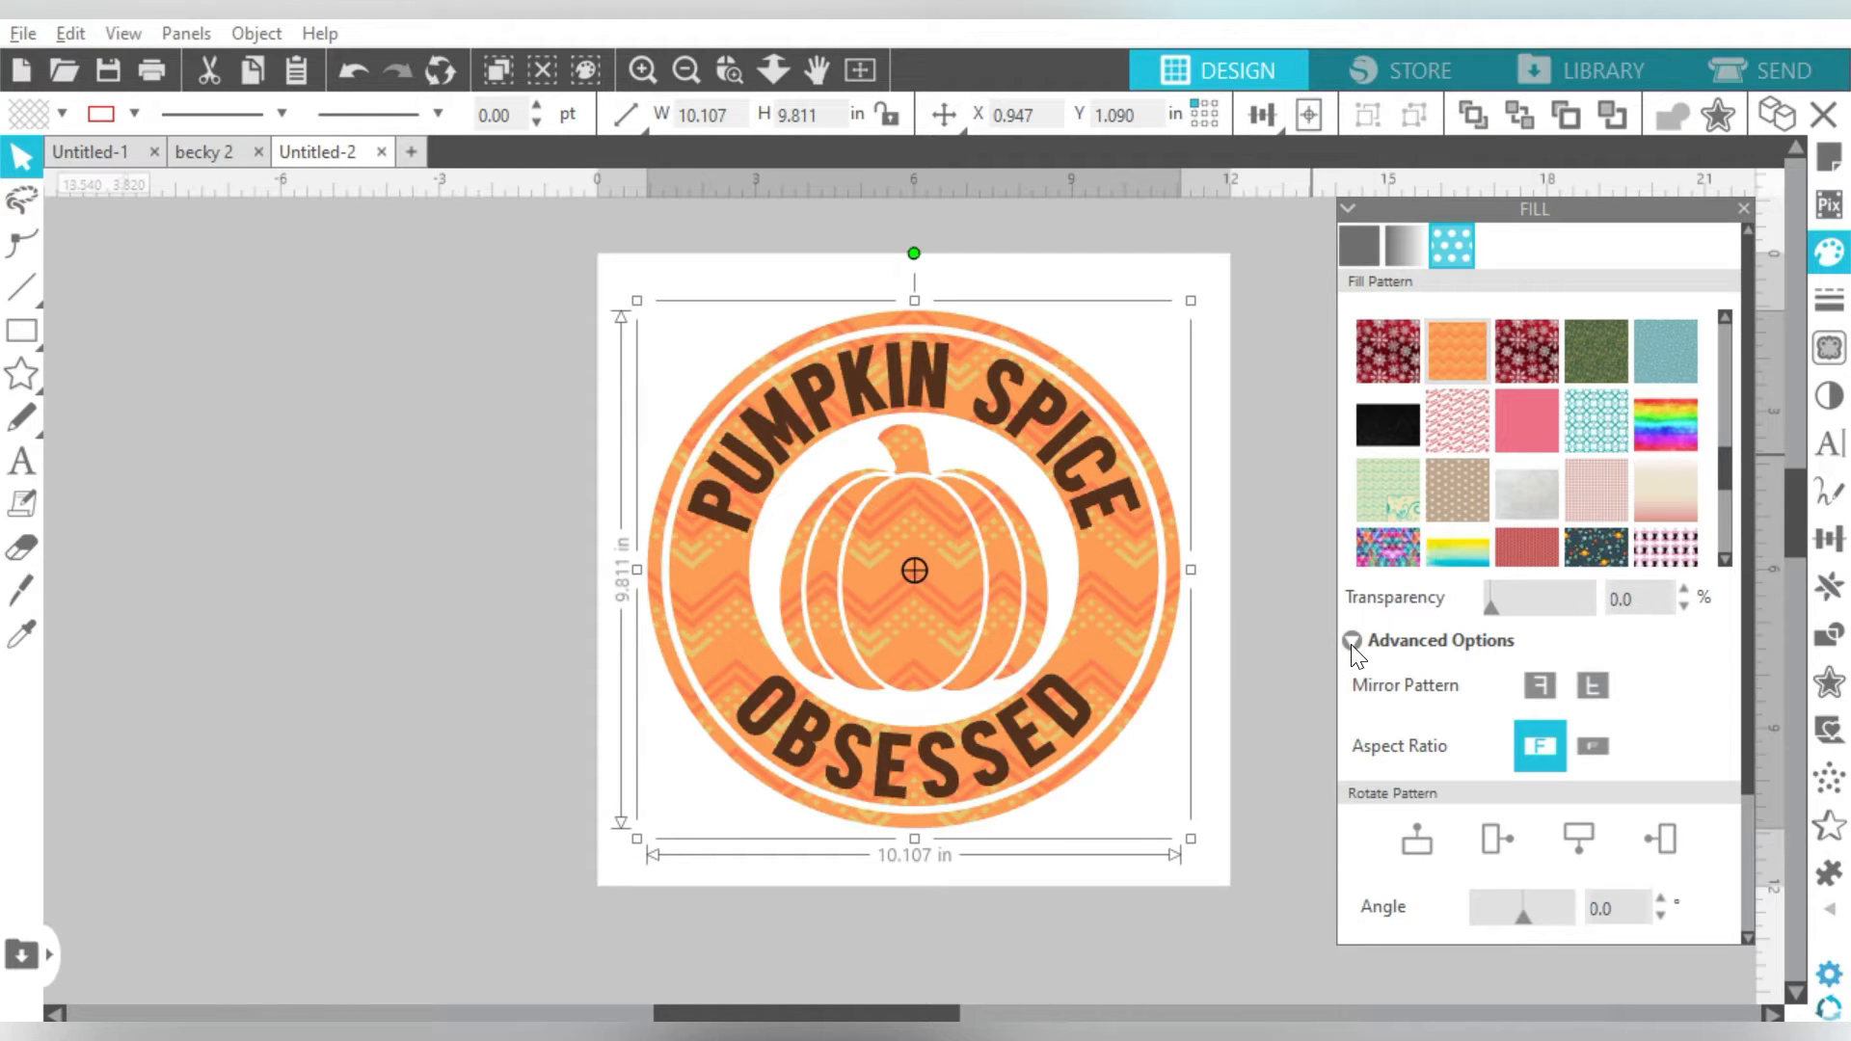
- Mirror the chevron fill, rotate it to -15° and scale it to 105%
left_click(1596, 675)
left_click_drag(1745, 506, 1745, 748)
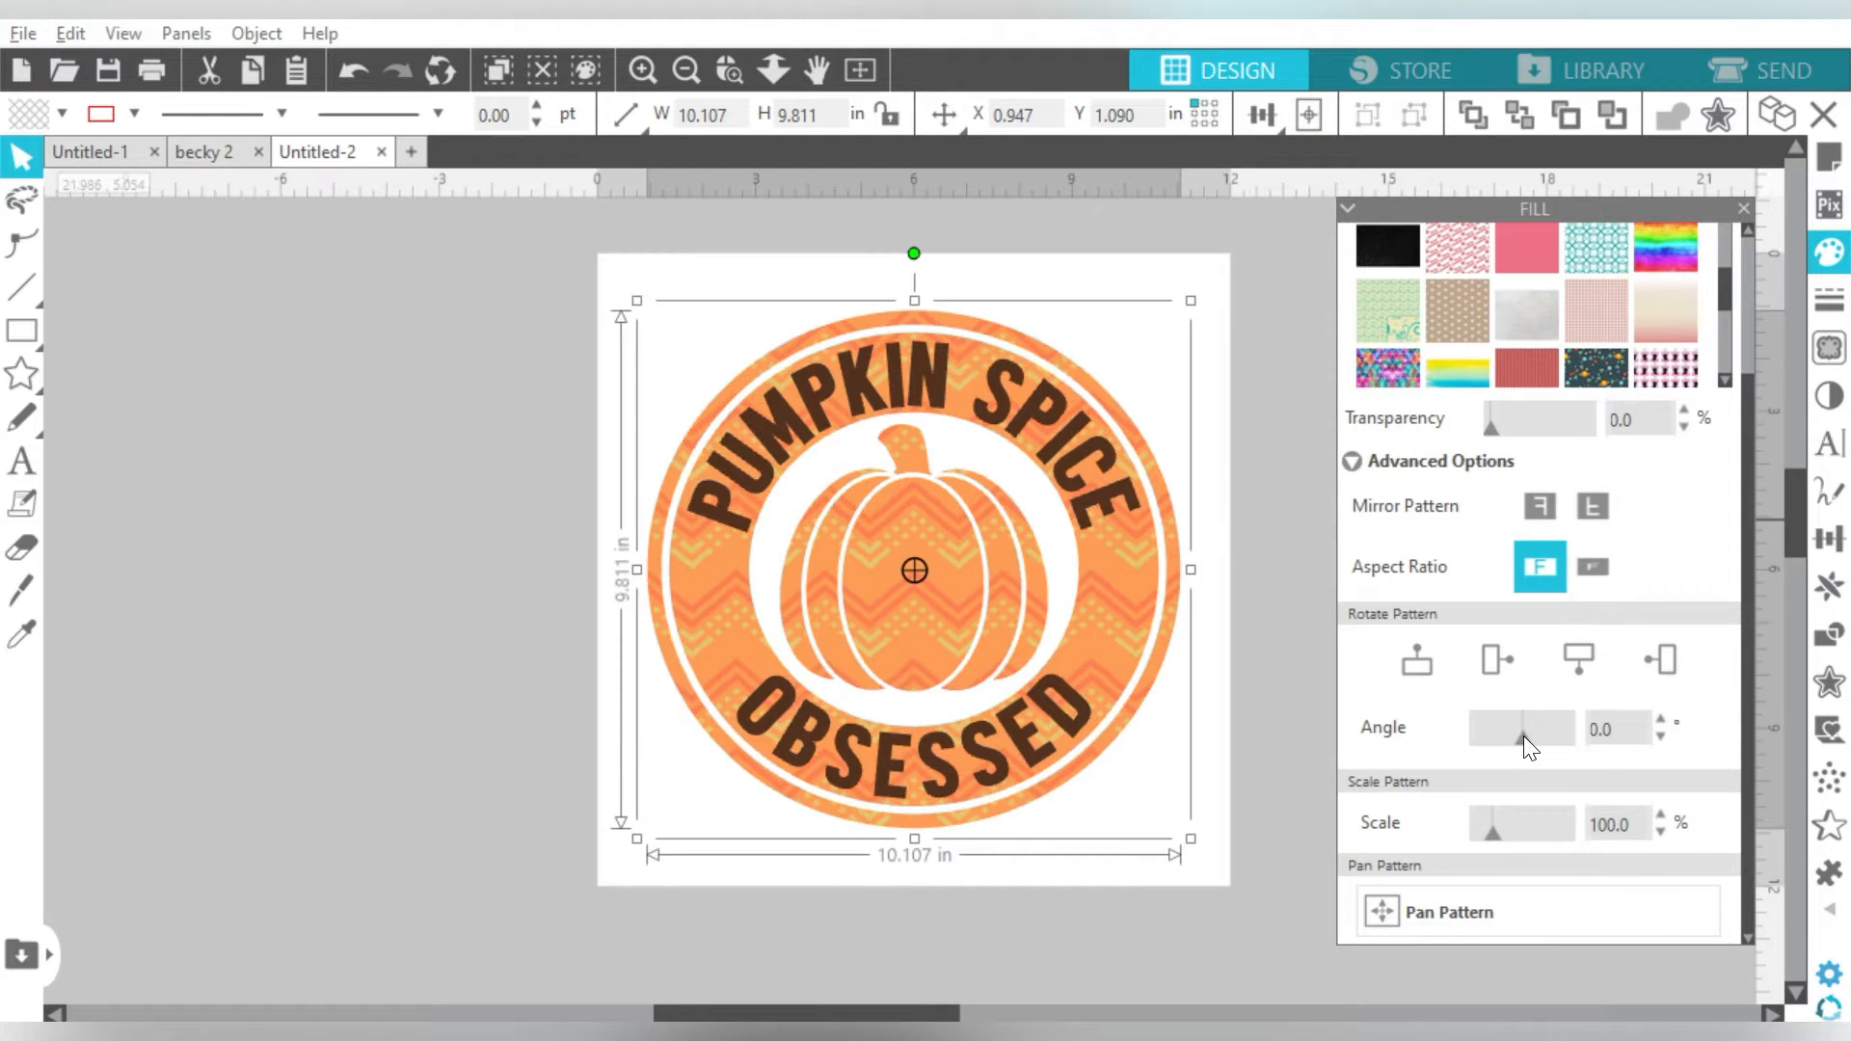
left_click_drag(1526, 737, 1541, 736)
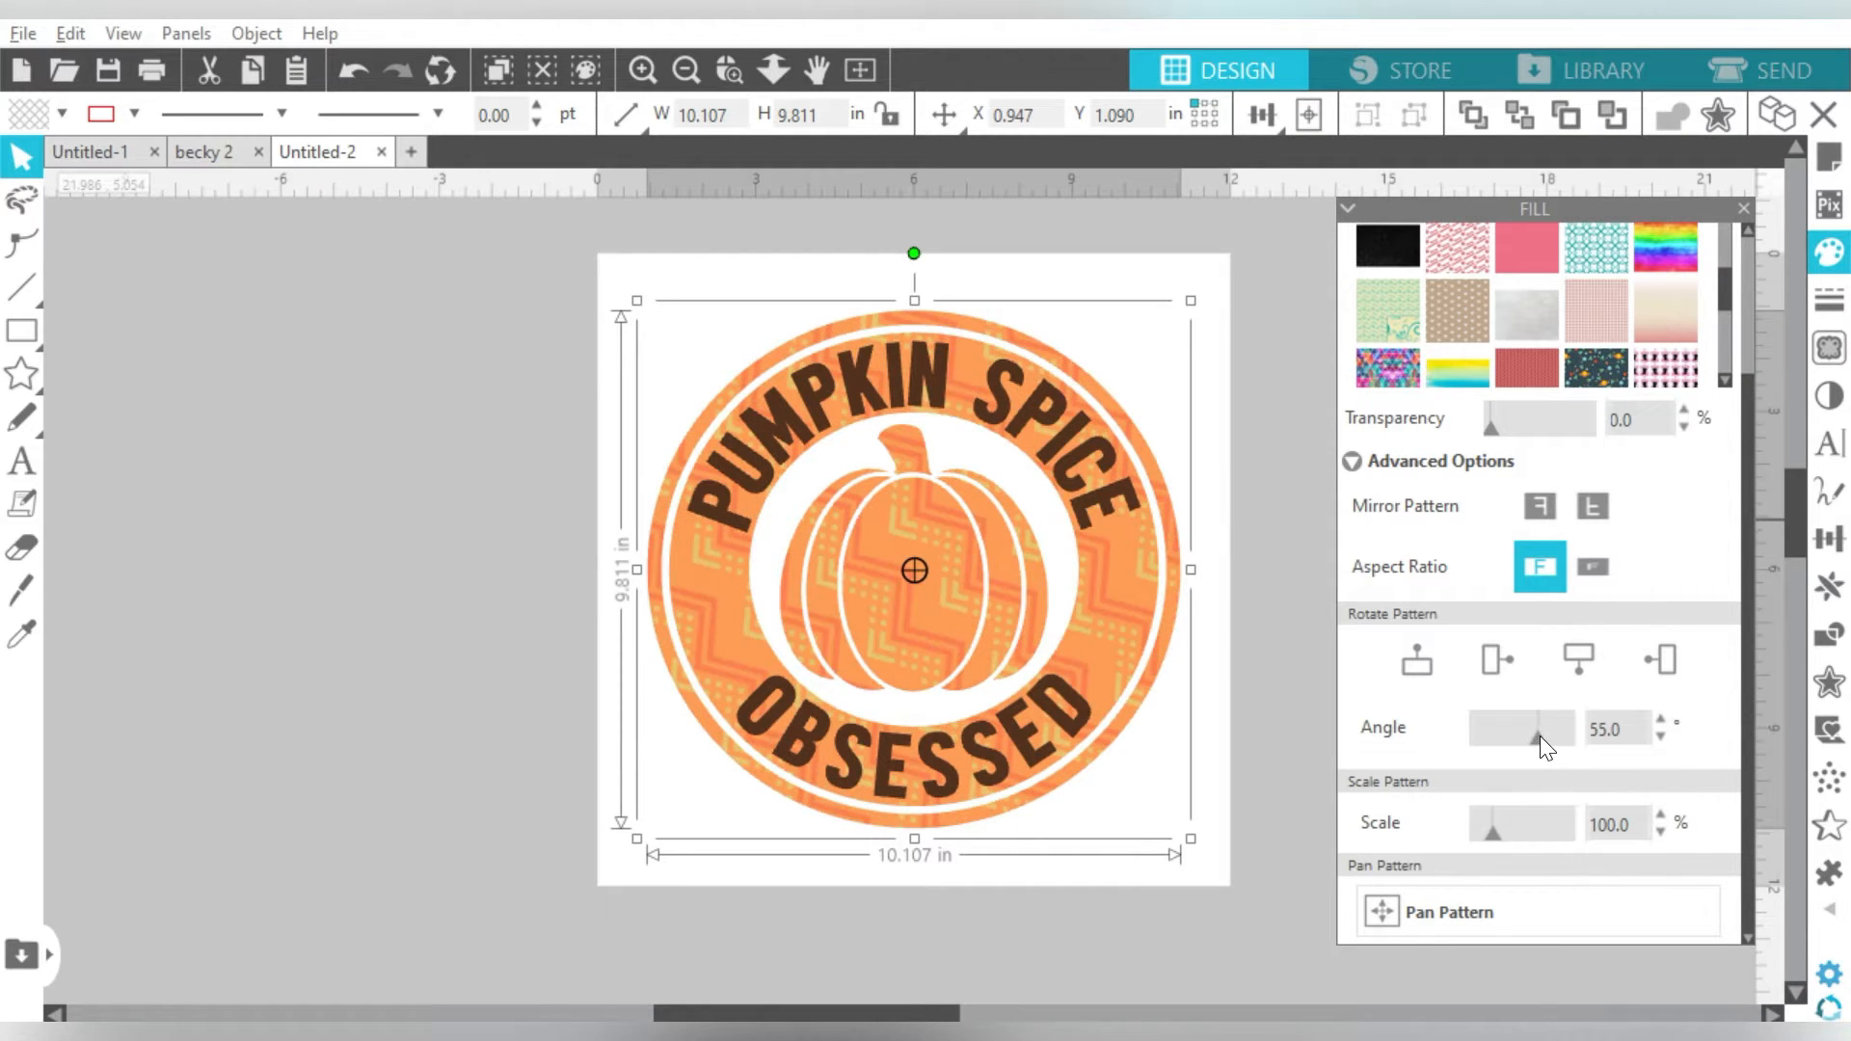
left_click_drag(1541, 736, 1520, 725)
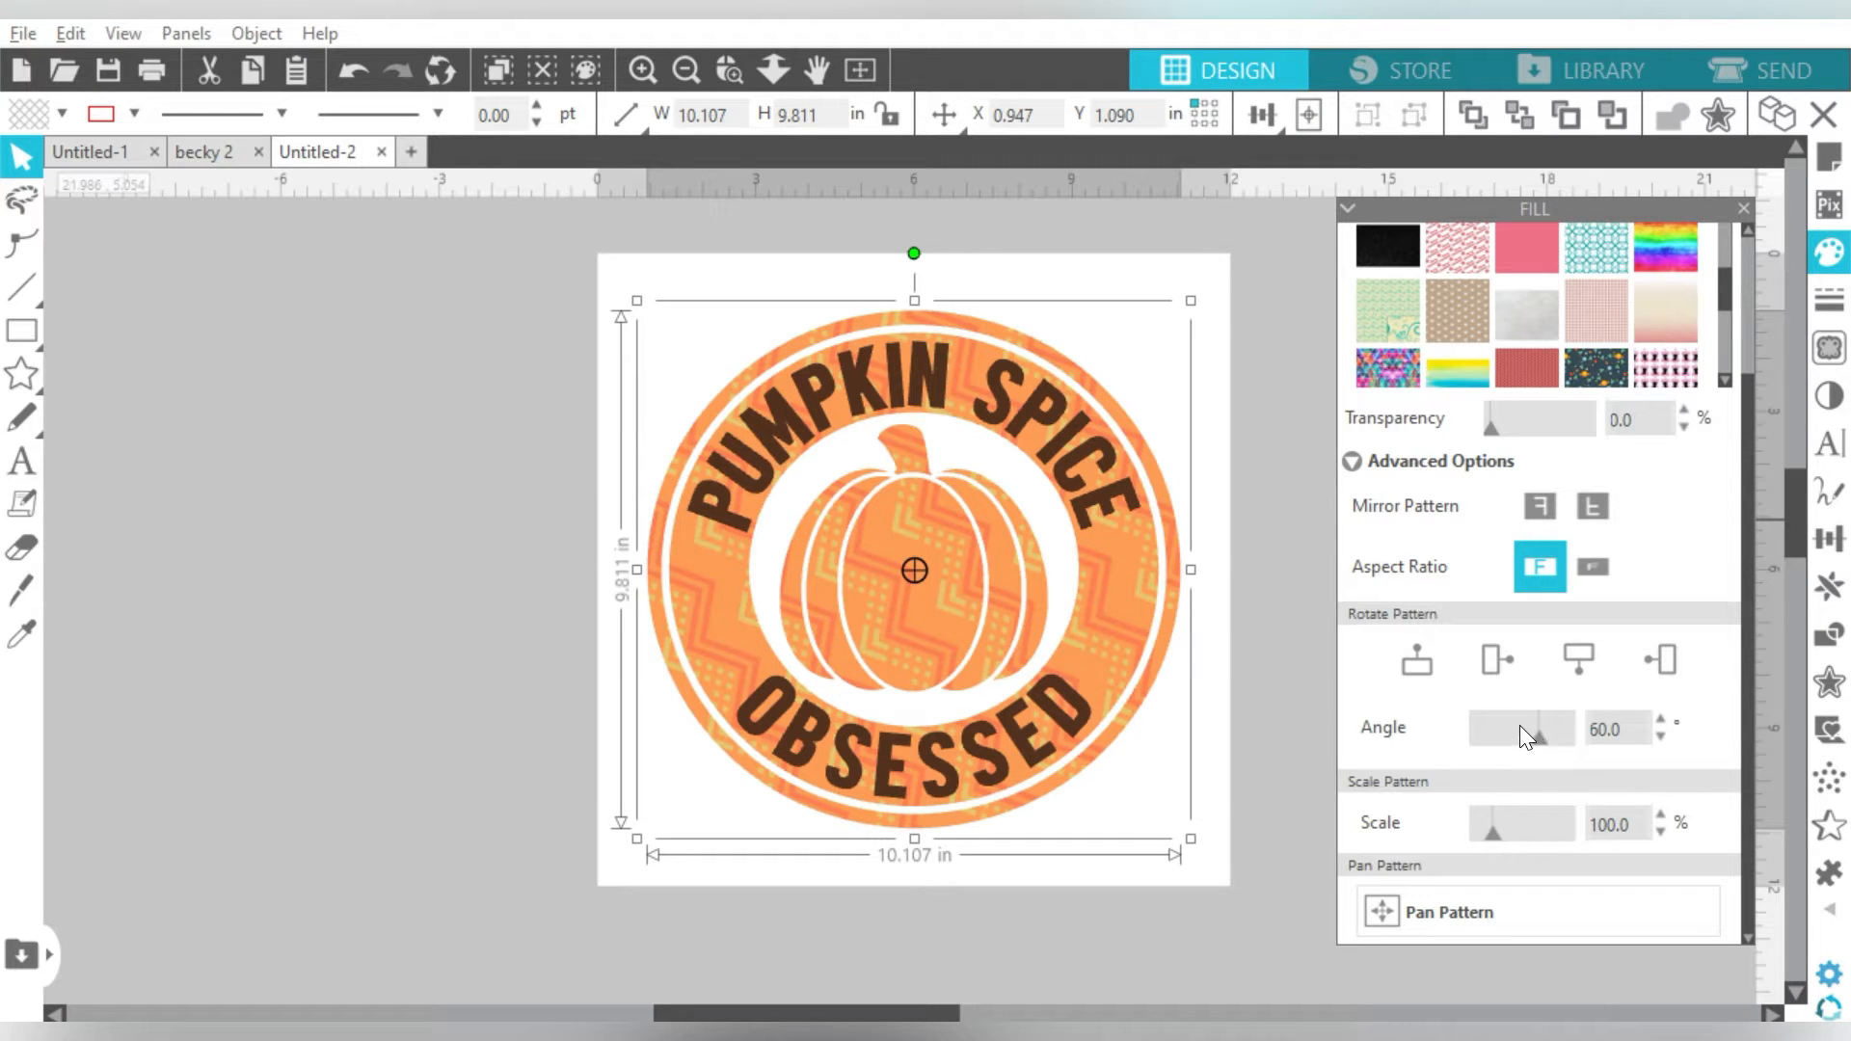
mouse_move(1492, 838)
left_mouse_down()
mouse_move(1510, 839)
mouse_move(1495, 837)
left_mouse_up()
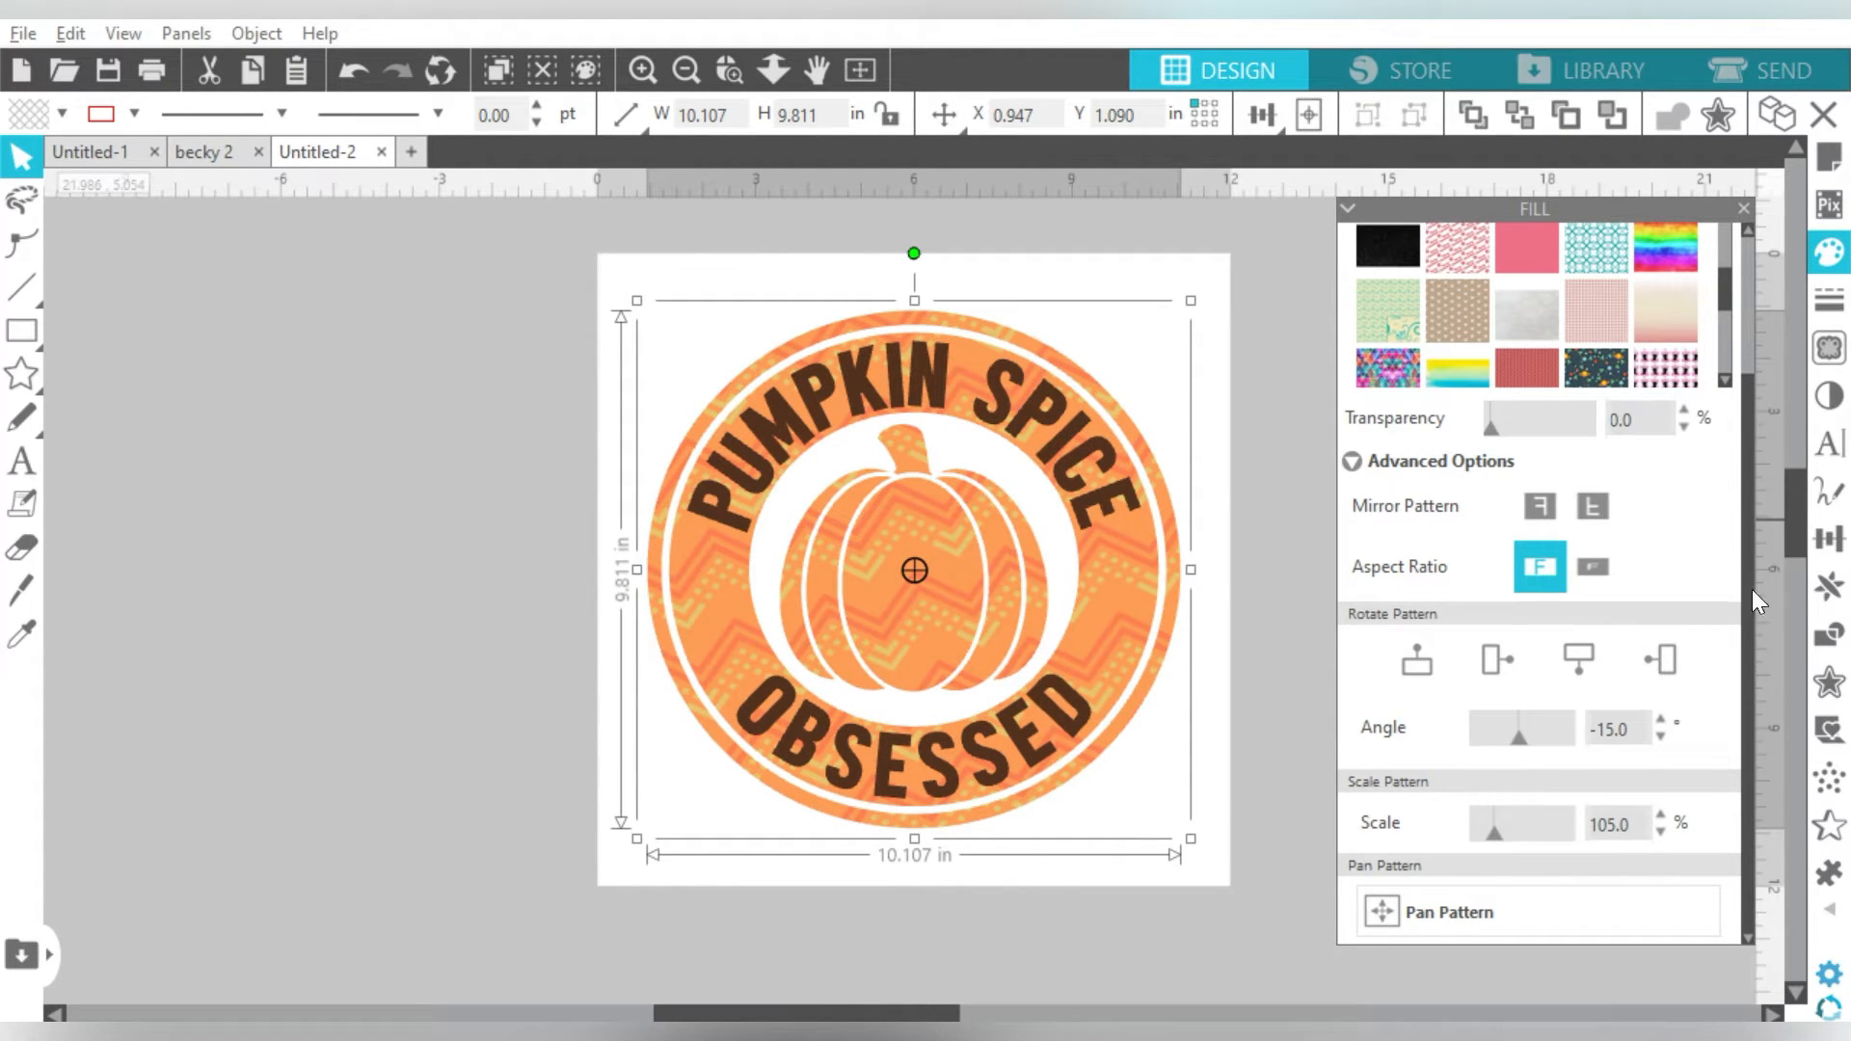
- Pan the chevron fill pattern so its anchor sits at the pumpkin's centre
left_click(1439, 908)
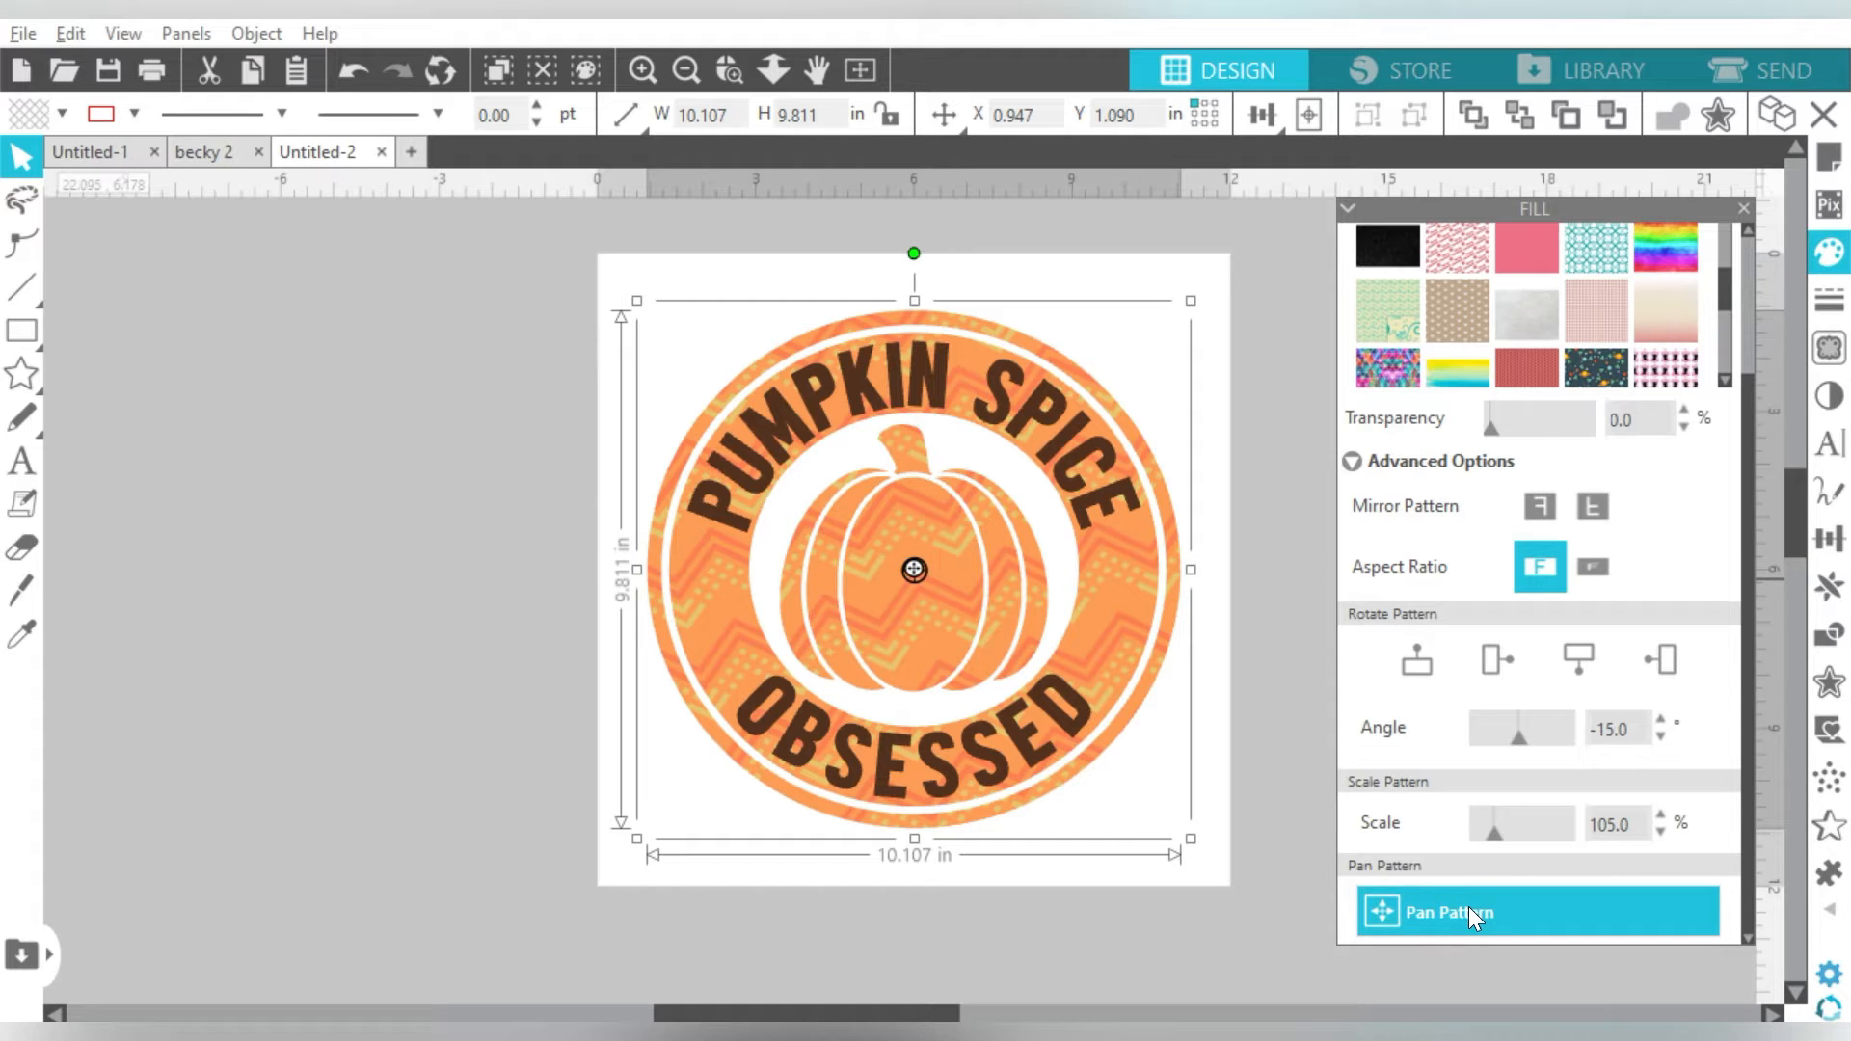
left_click_drag(911, 571, 887, 616)
left_click_drag(885, 615, 949, 611)
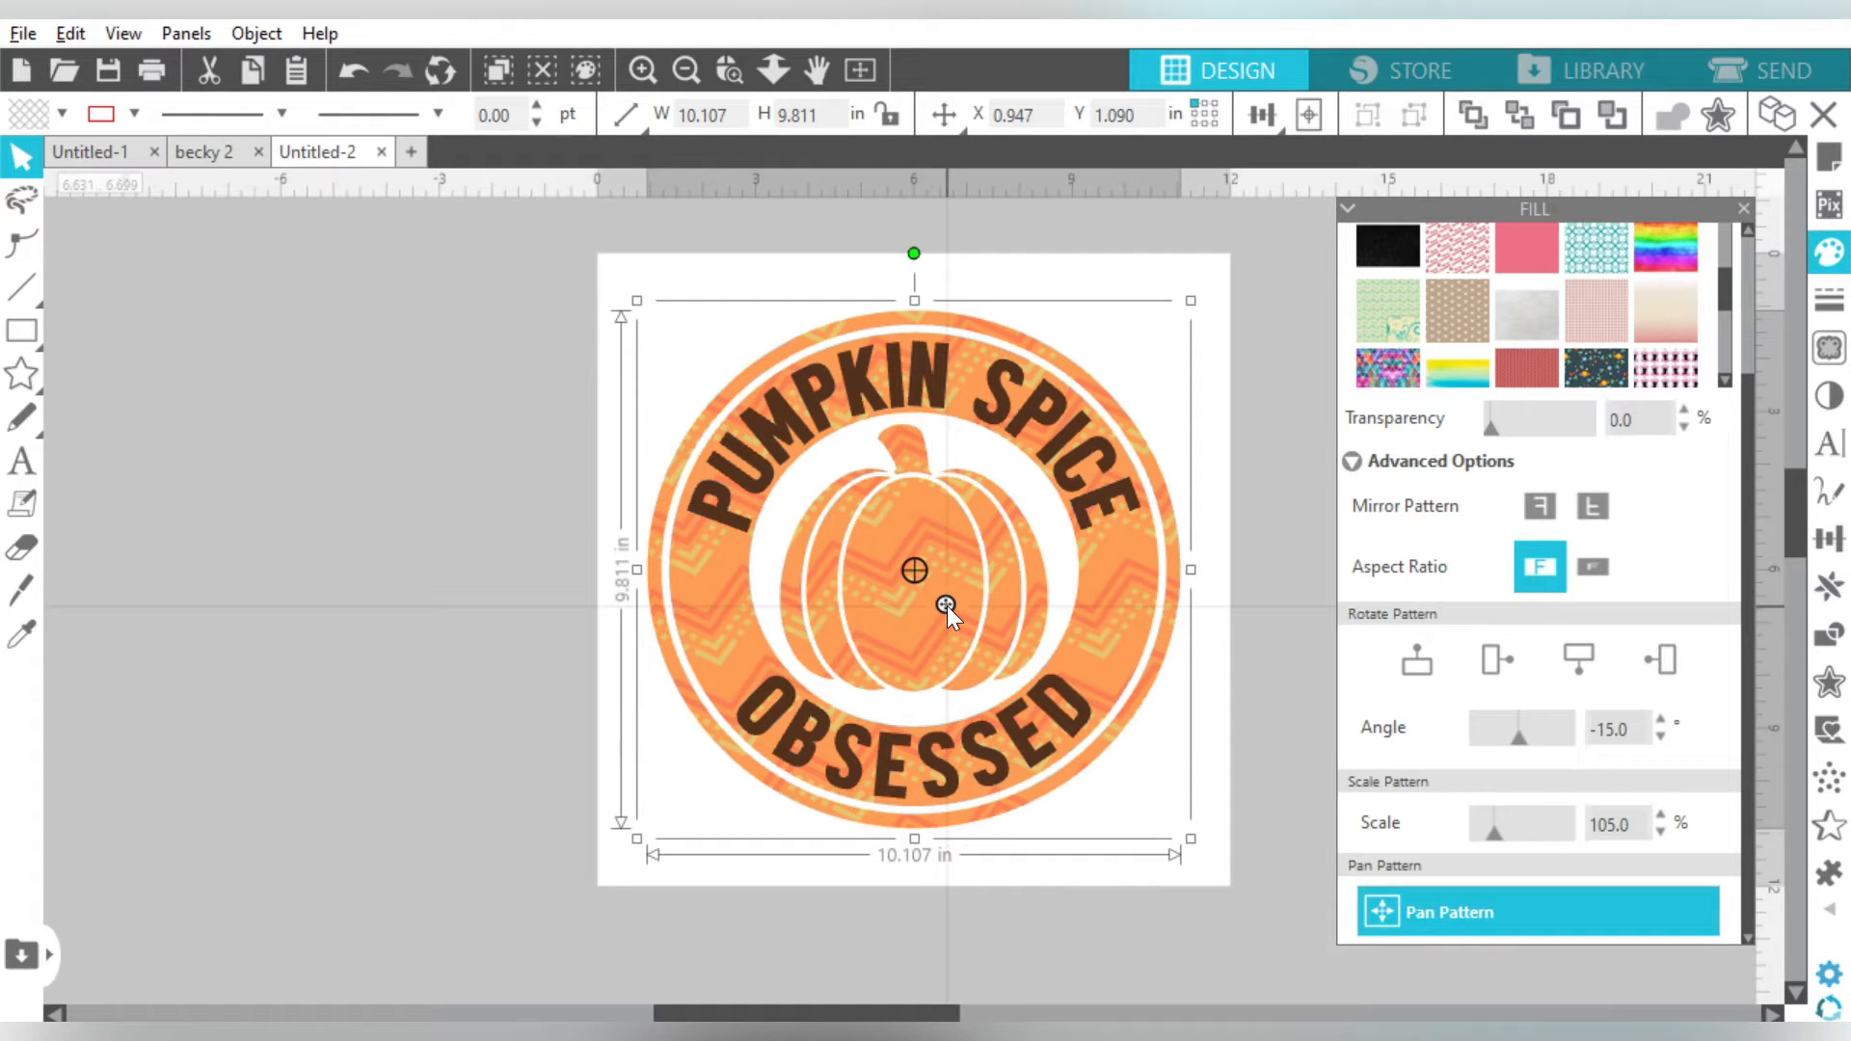
left_click_drag(946, 606, 917, 573)
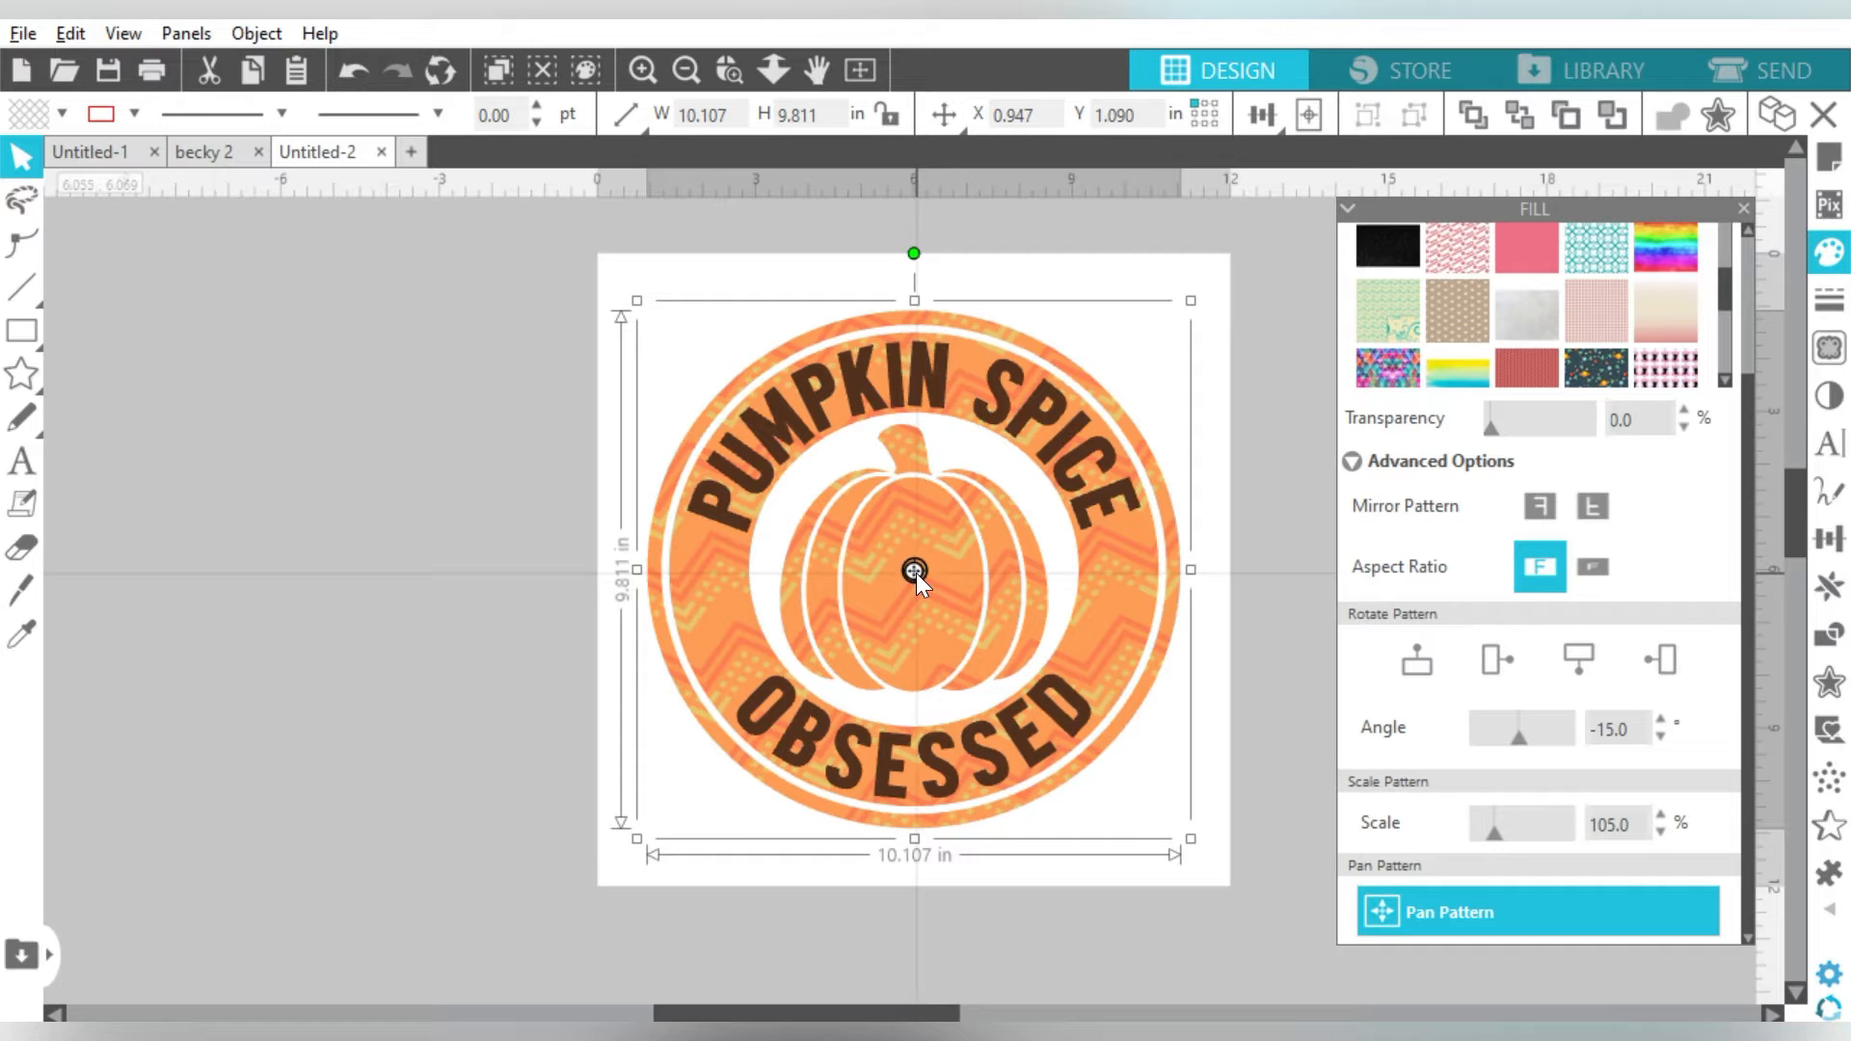
left_click_drag(916, 573, 918, 571)
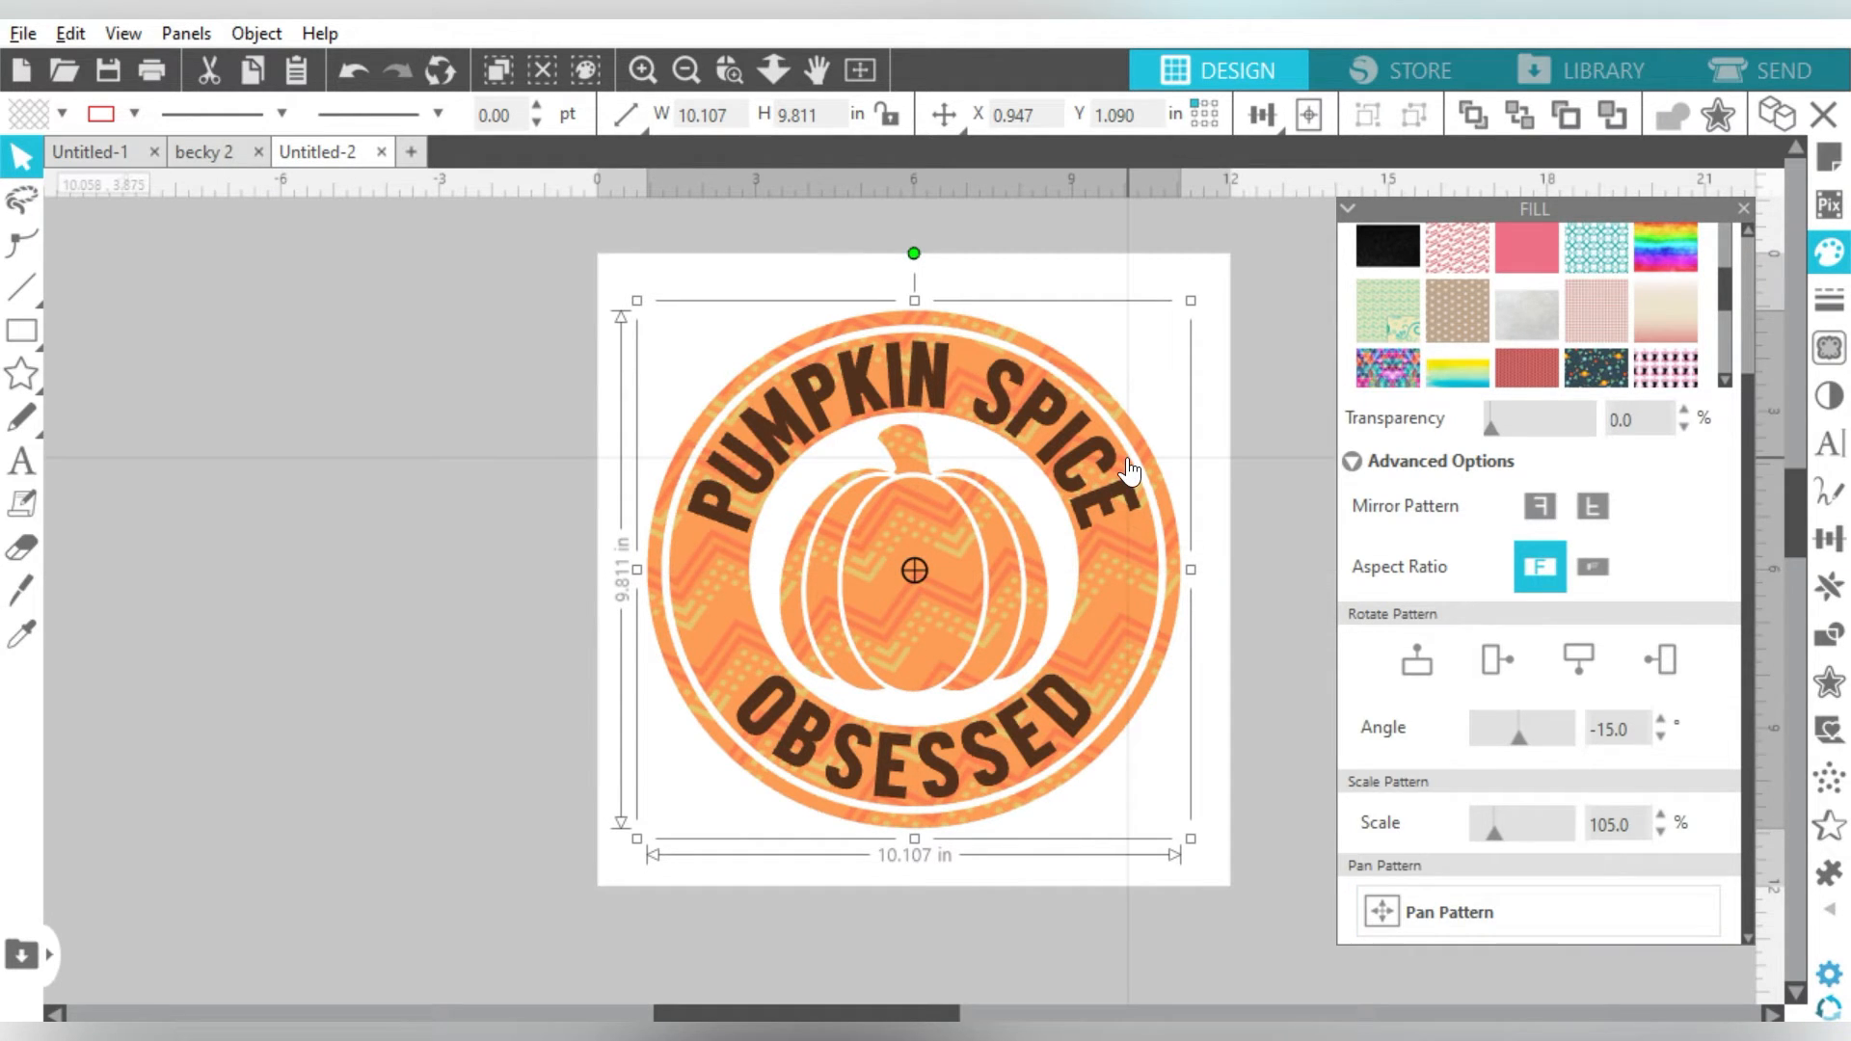
- Set the pumpkin and rings to no fill, leaving only the brown lettering
left_click(64, 112)
left_click(65, 152)
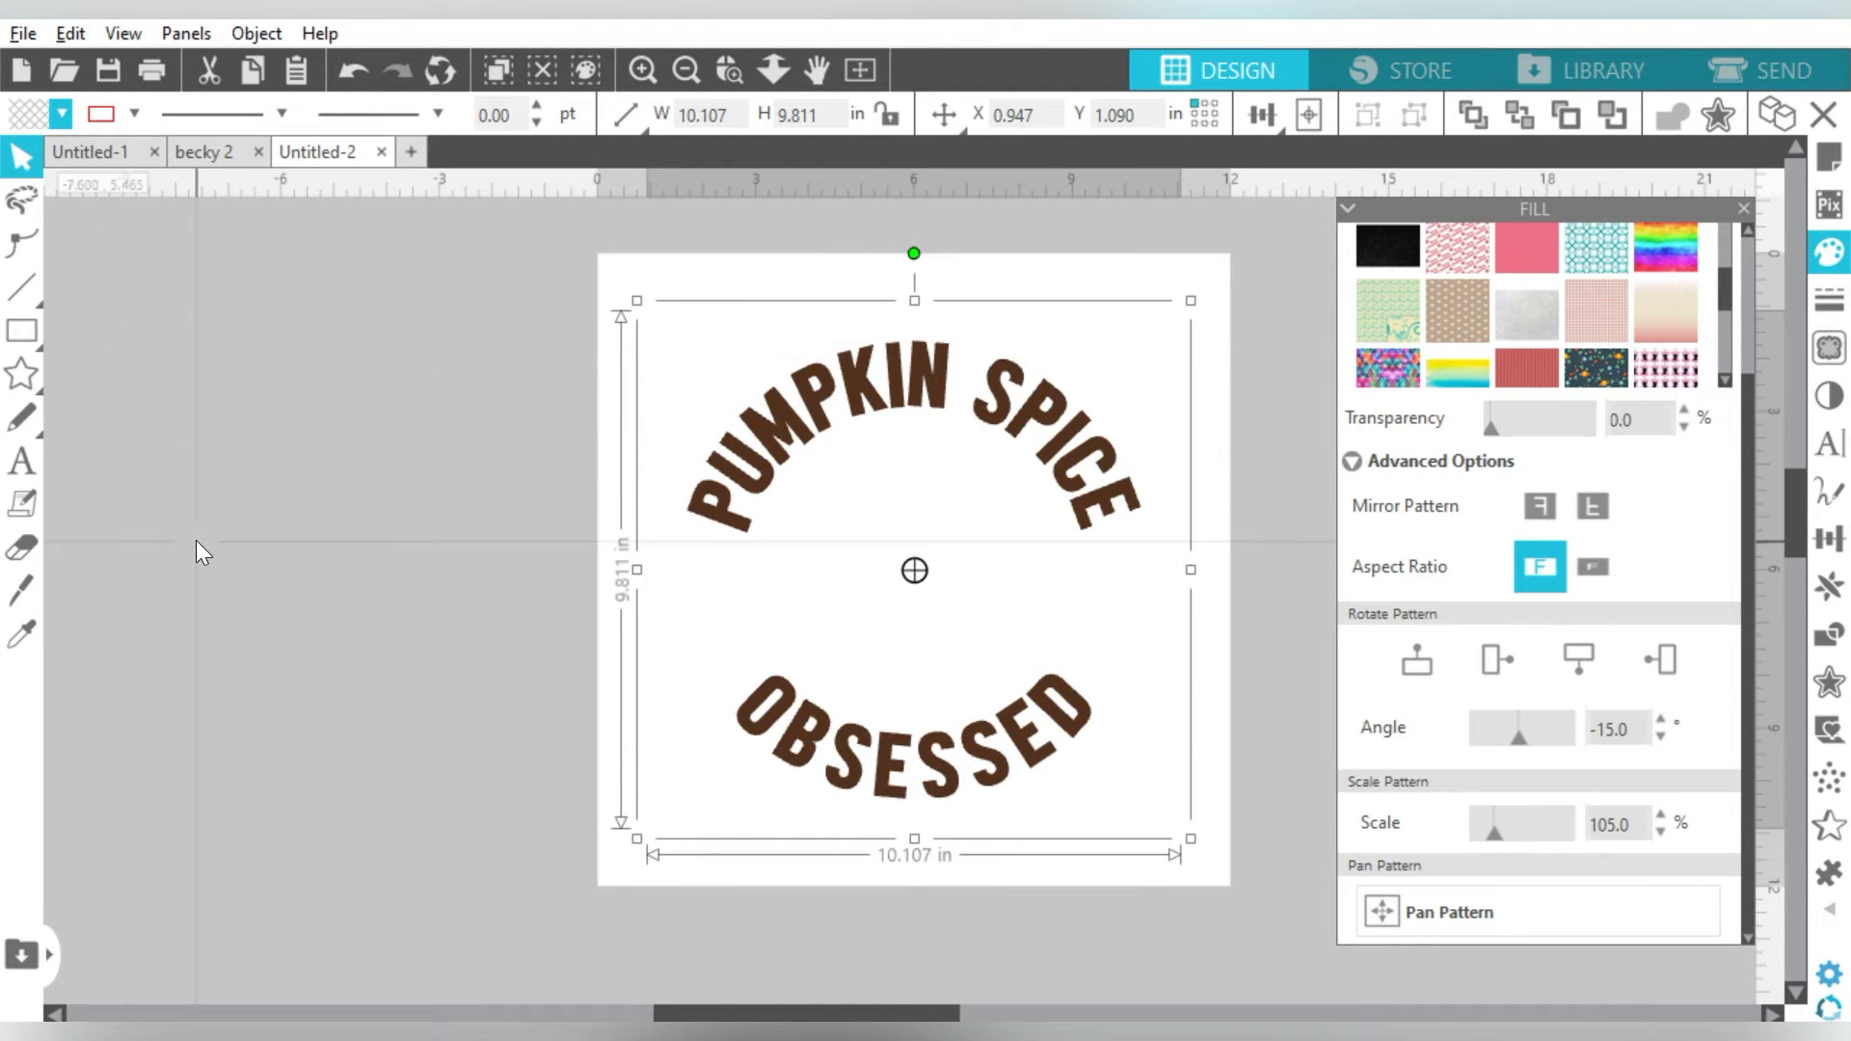
left_click(194, 540)
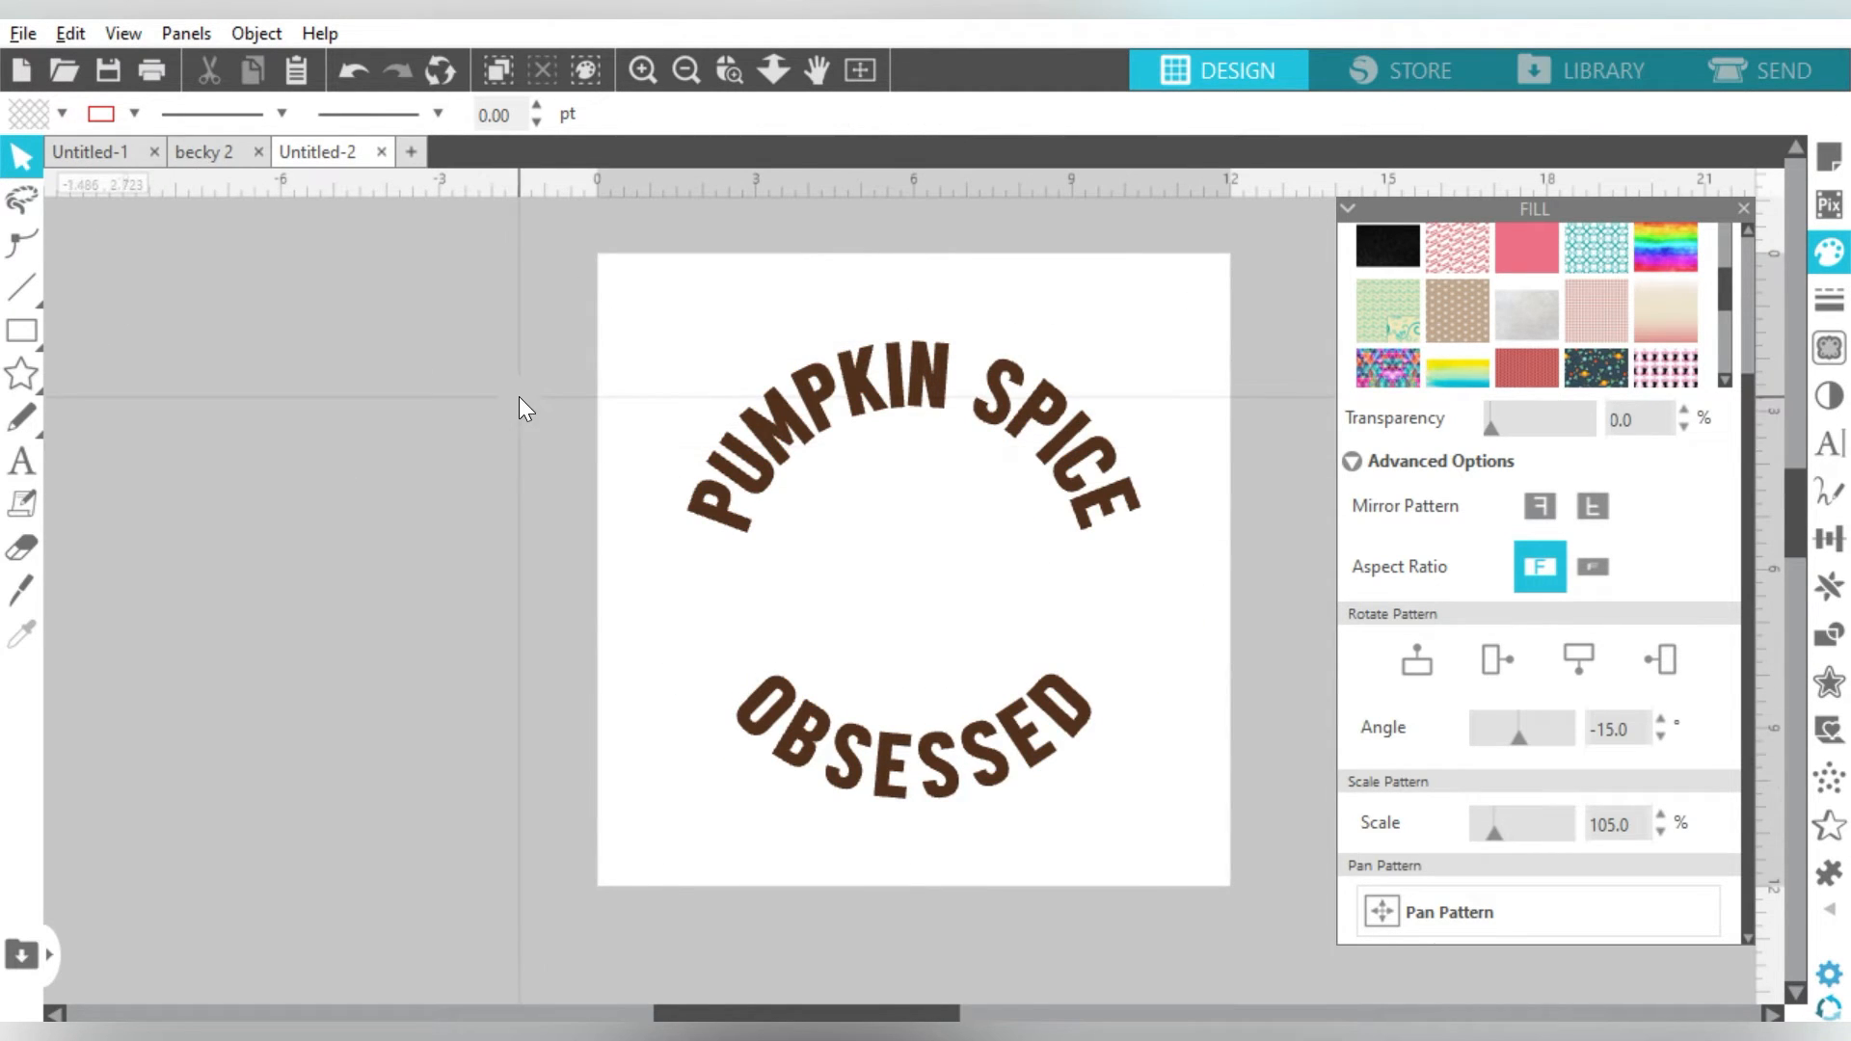
- Give the badge a transparent fill so the pumpkin and ring outlines show
left_click(761, 585)
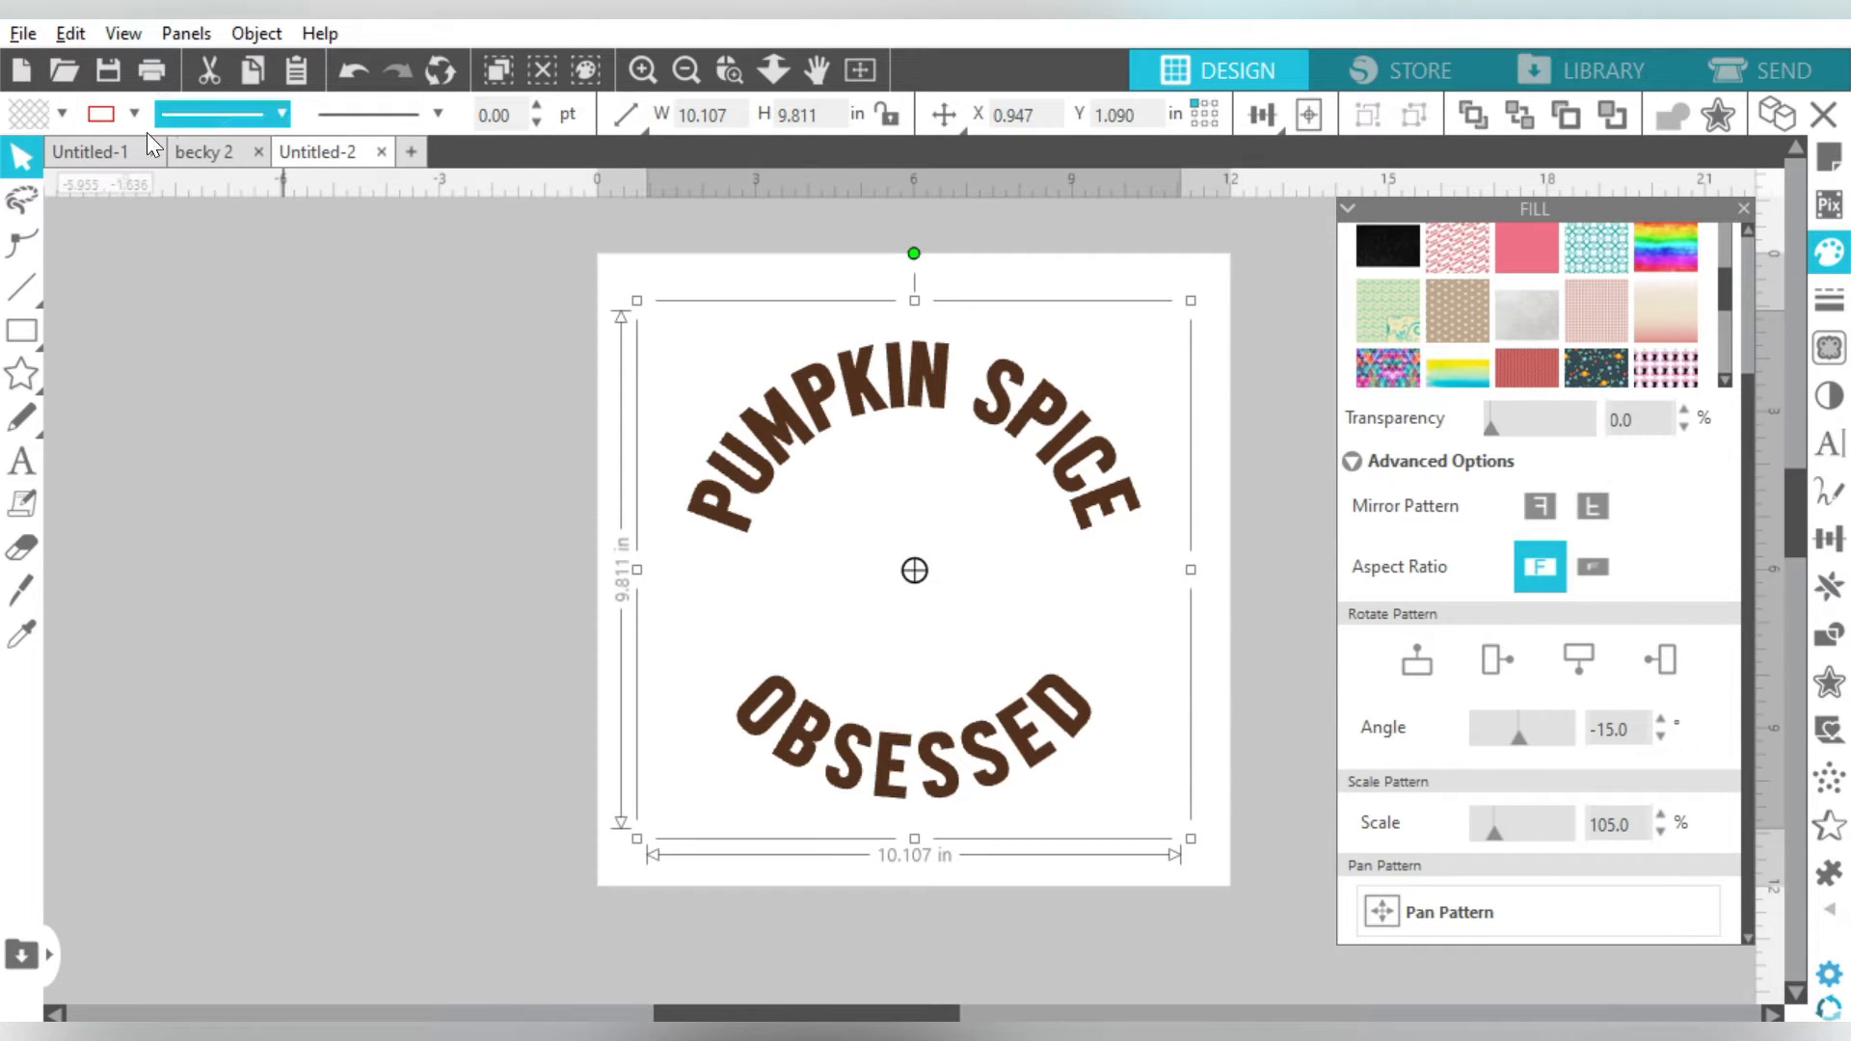
left_click(59, 117)
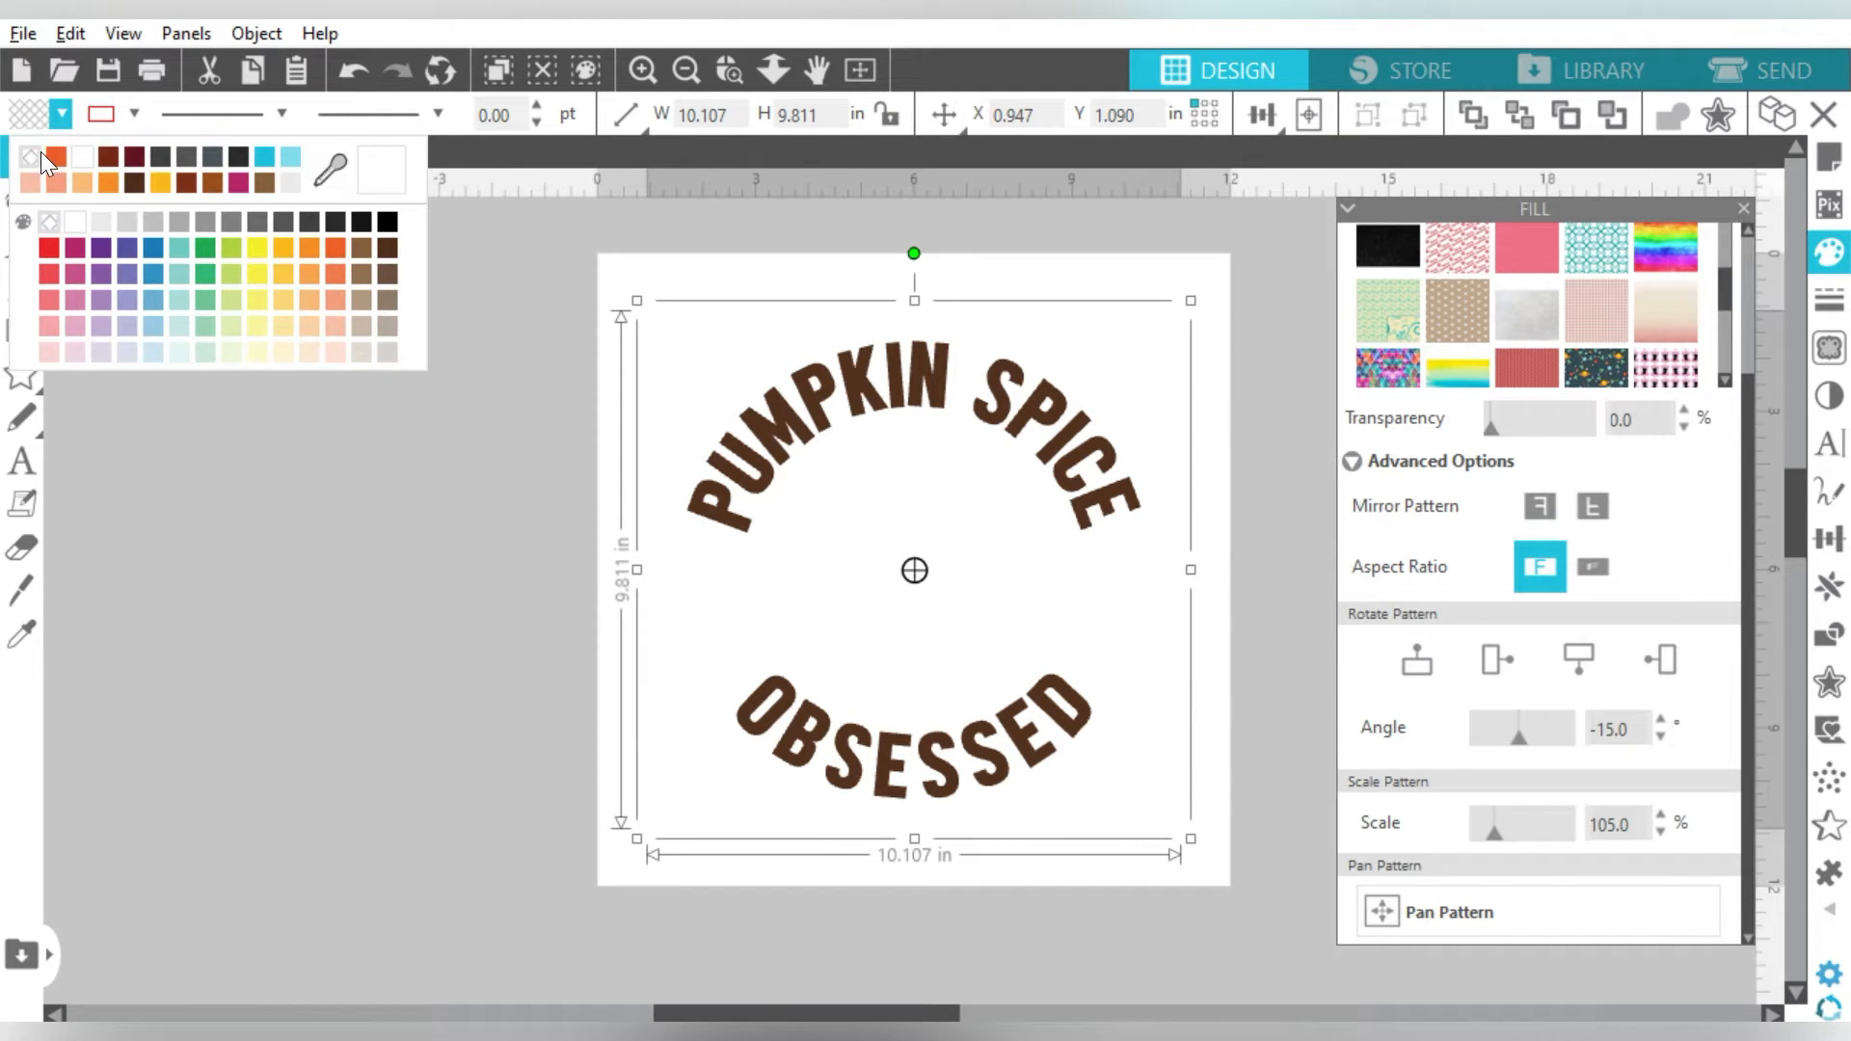
left_click(62, 219)
left_click(355, 505)
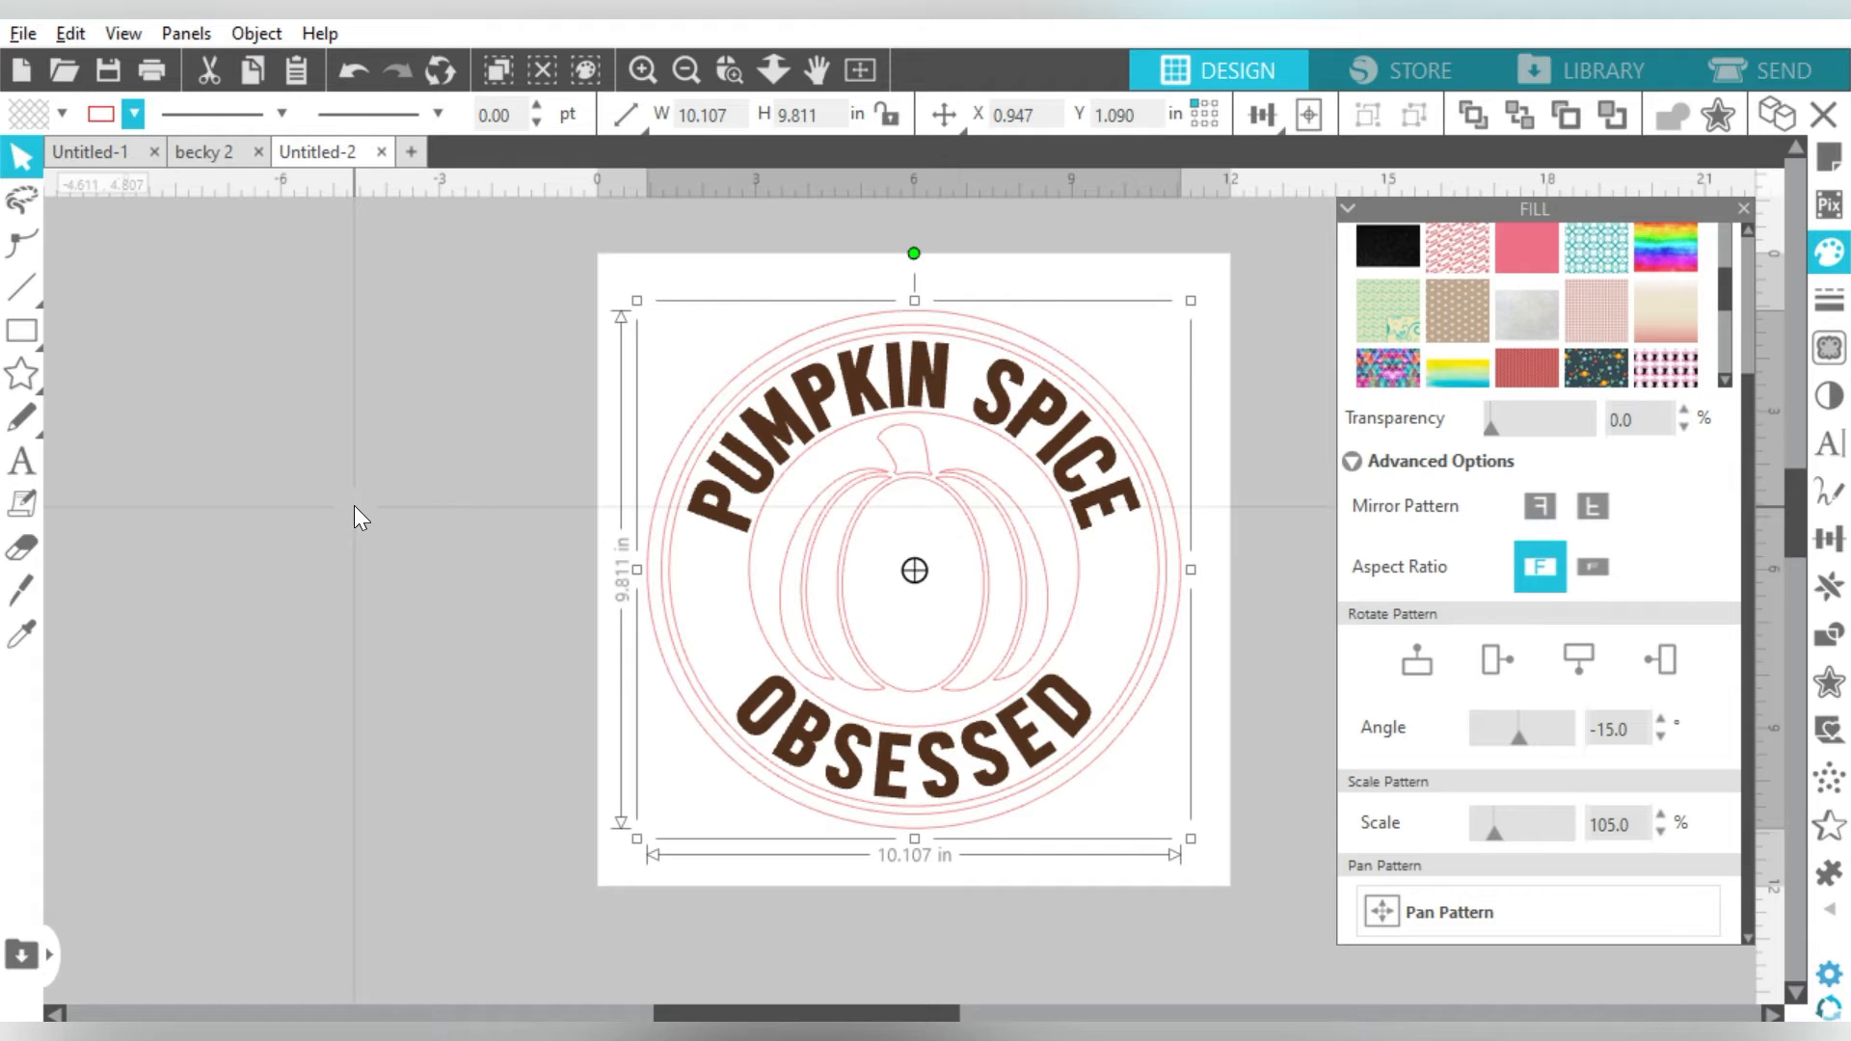
left_click(354, 505)
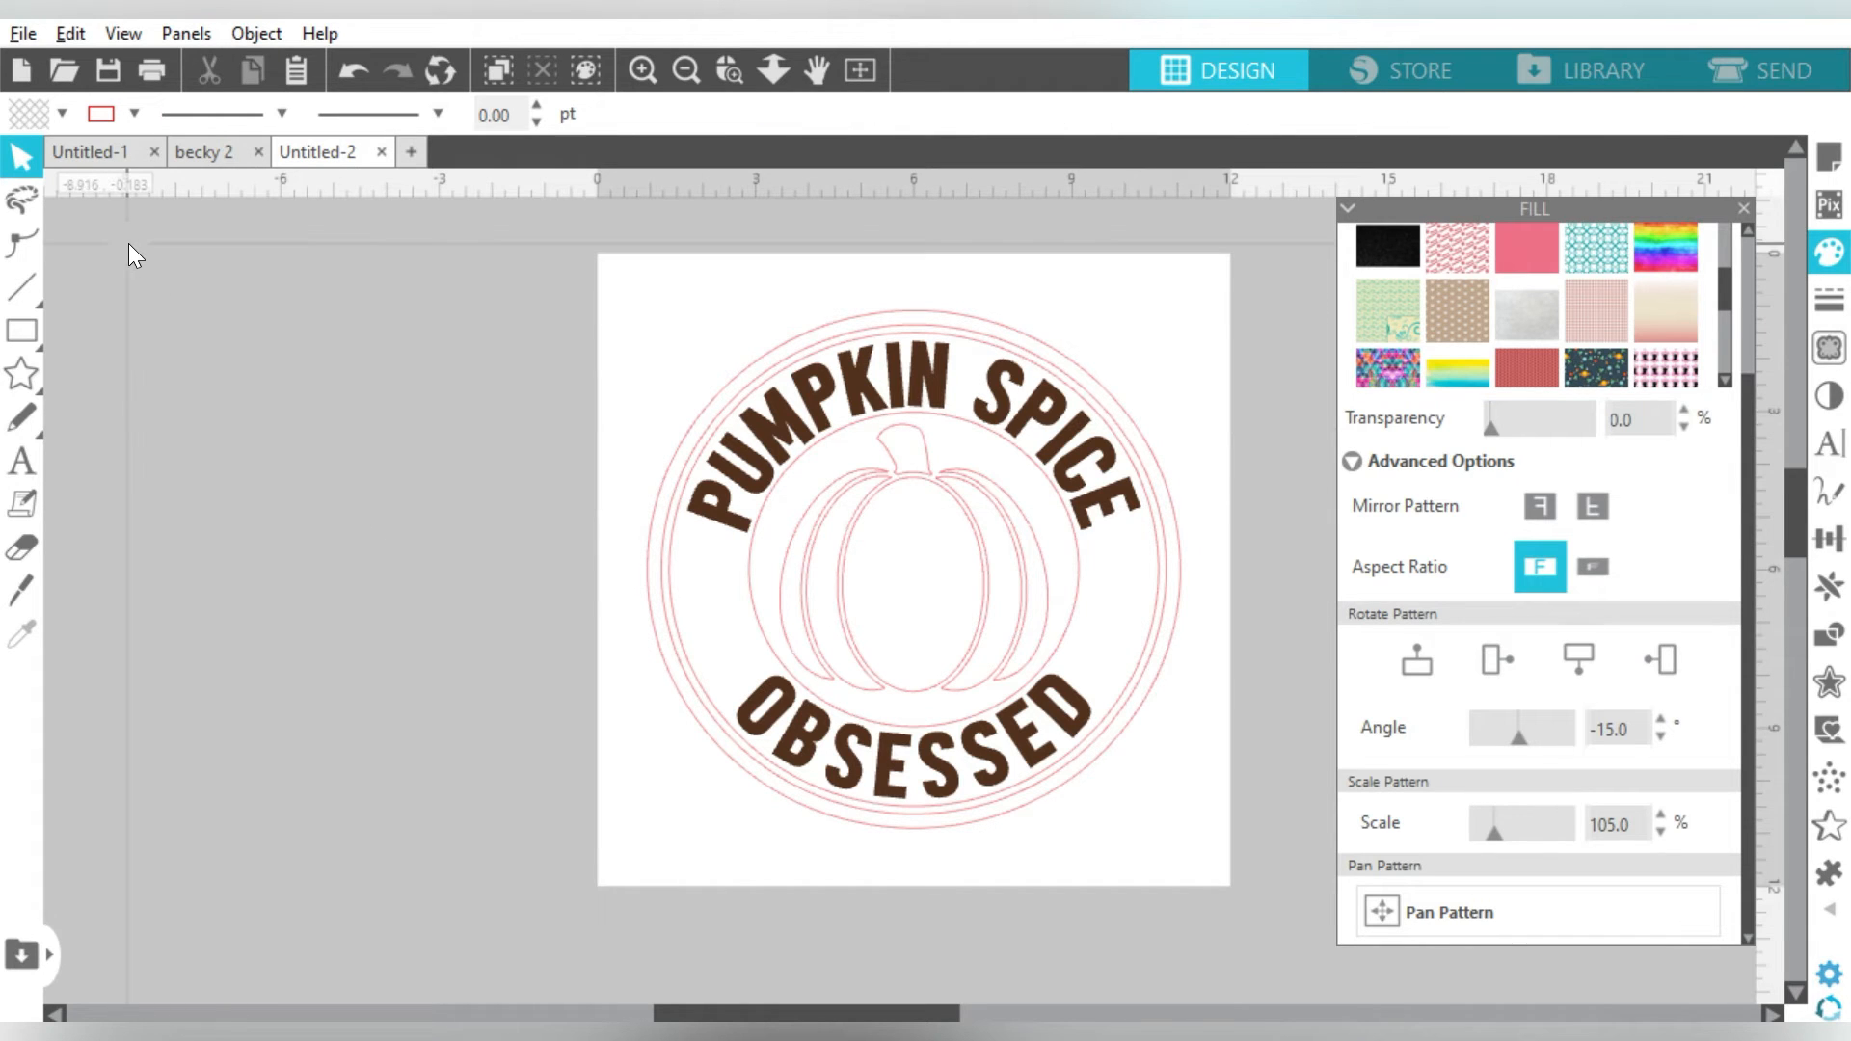
- Merge the Fall Colors Papers 12 chevron image into the document
left_click(21, 34)
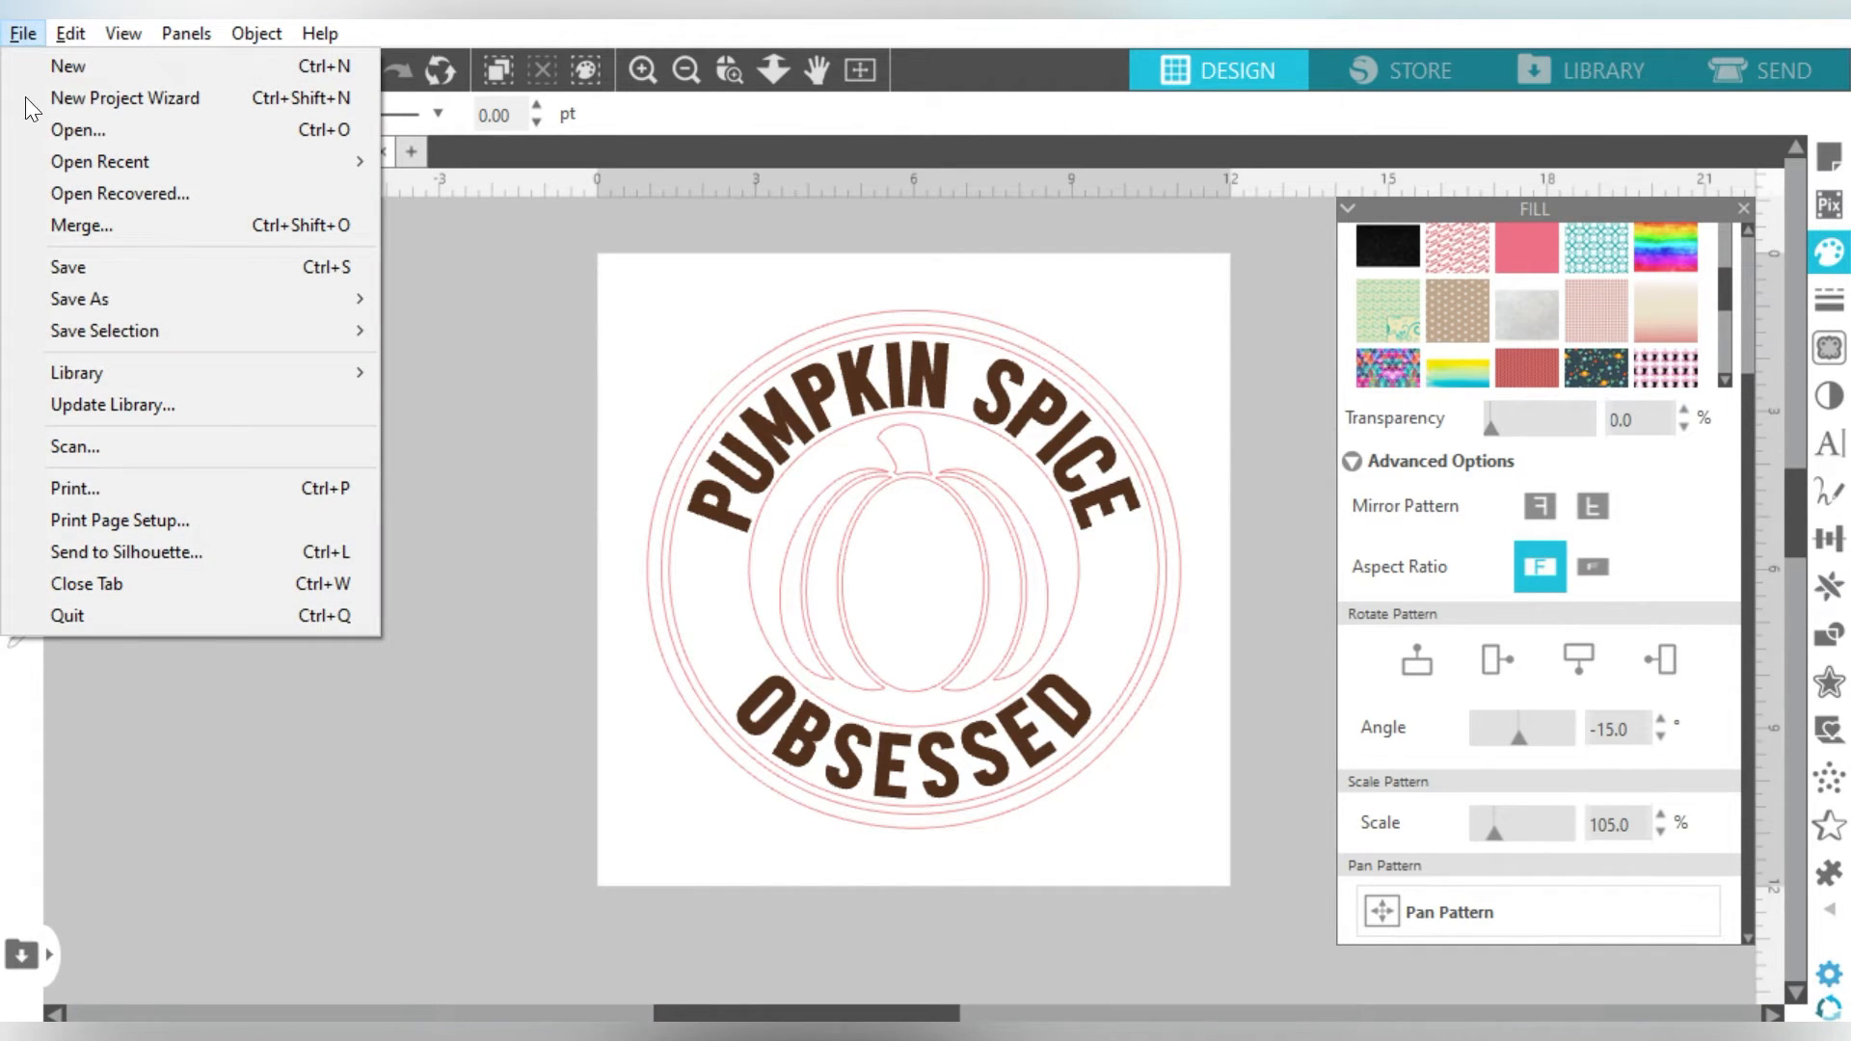
mouse_move(136, 373)
left_click(198, 228)
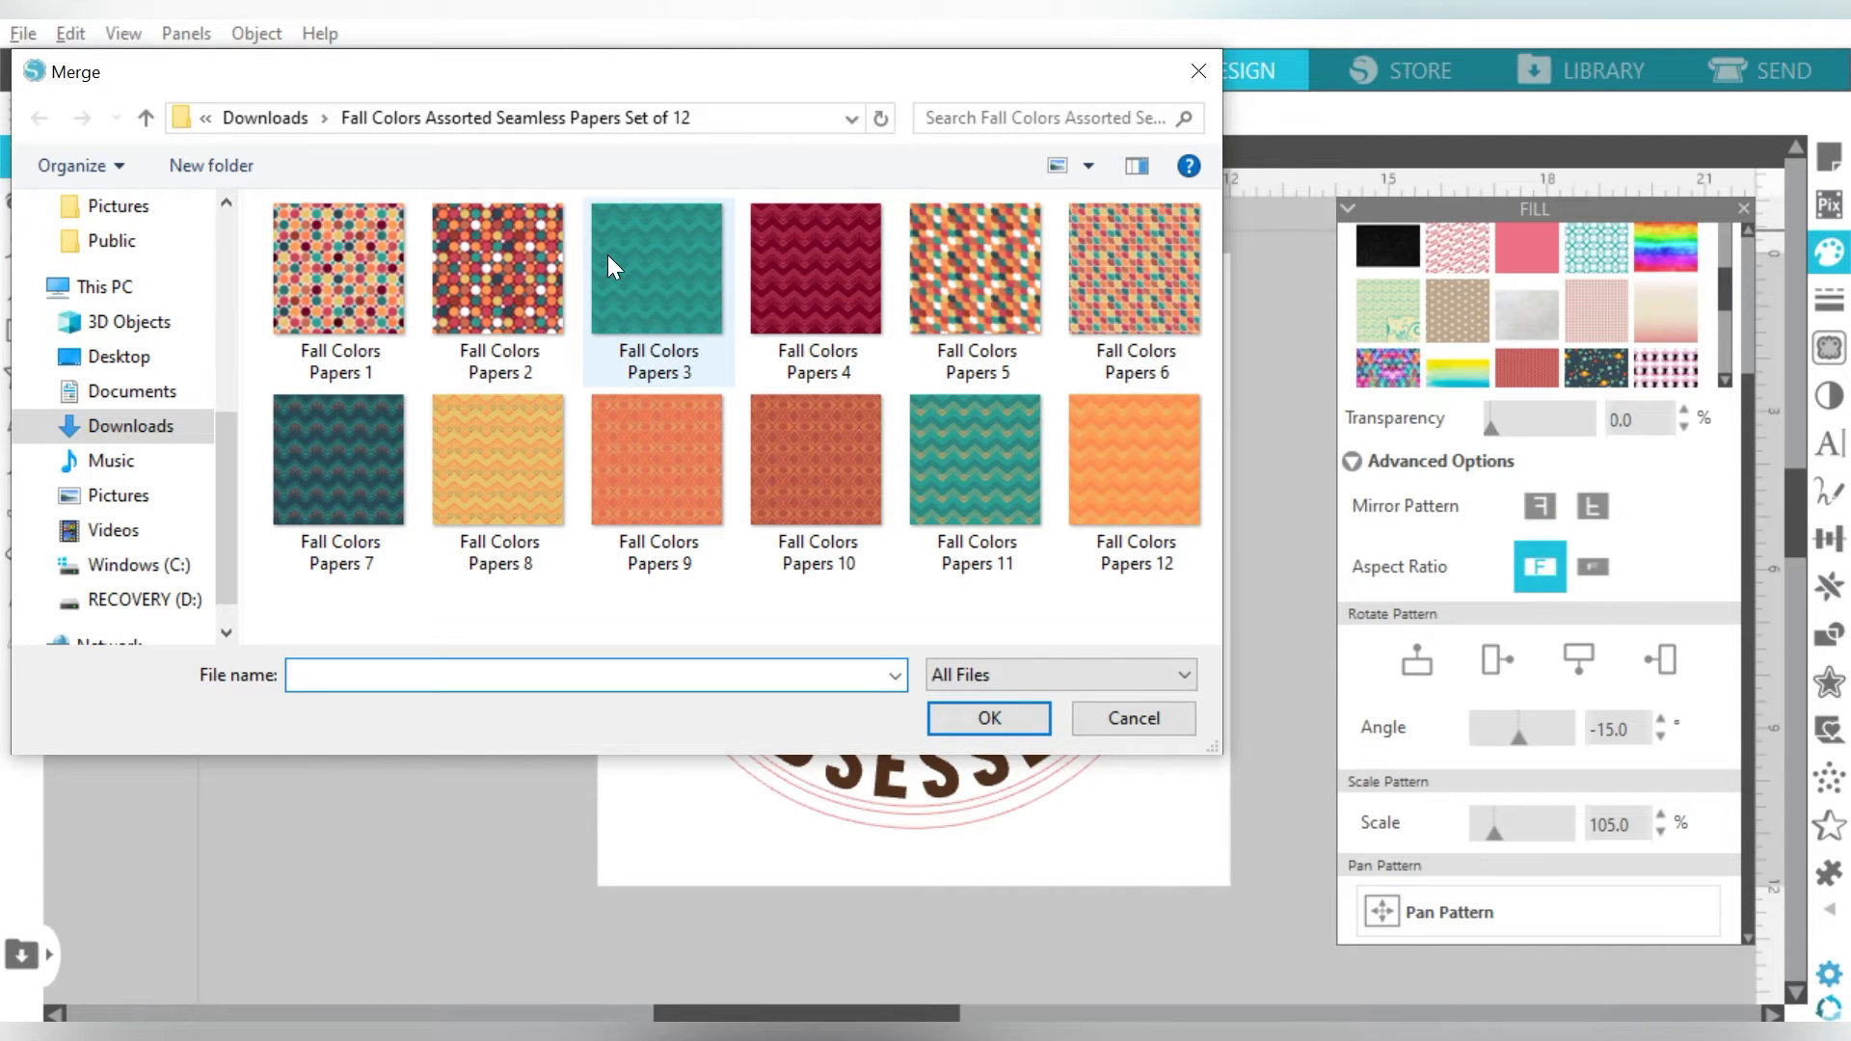
double_click(1135, 513)
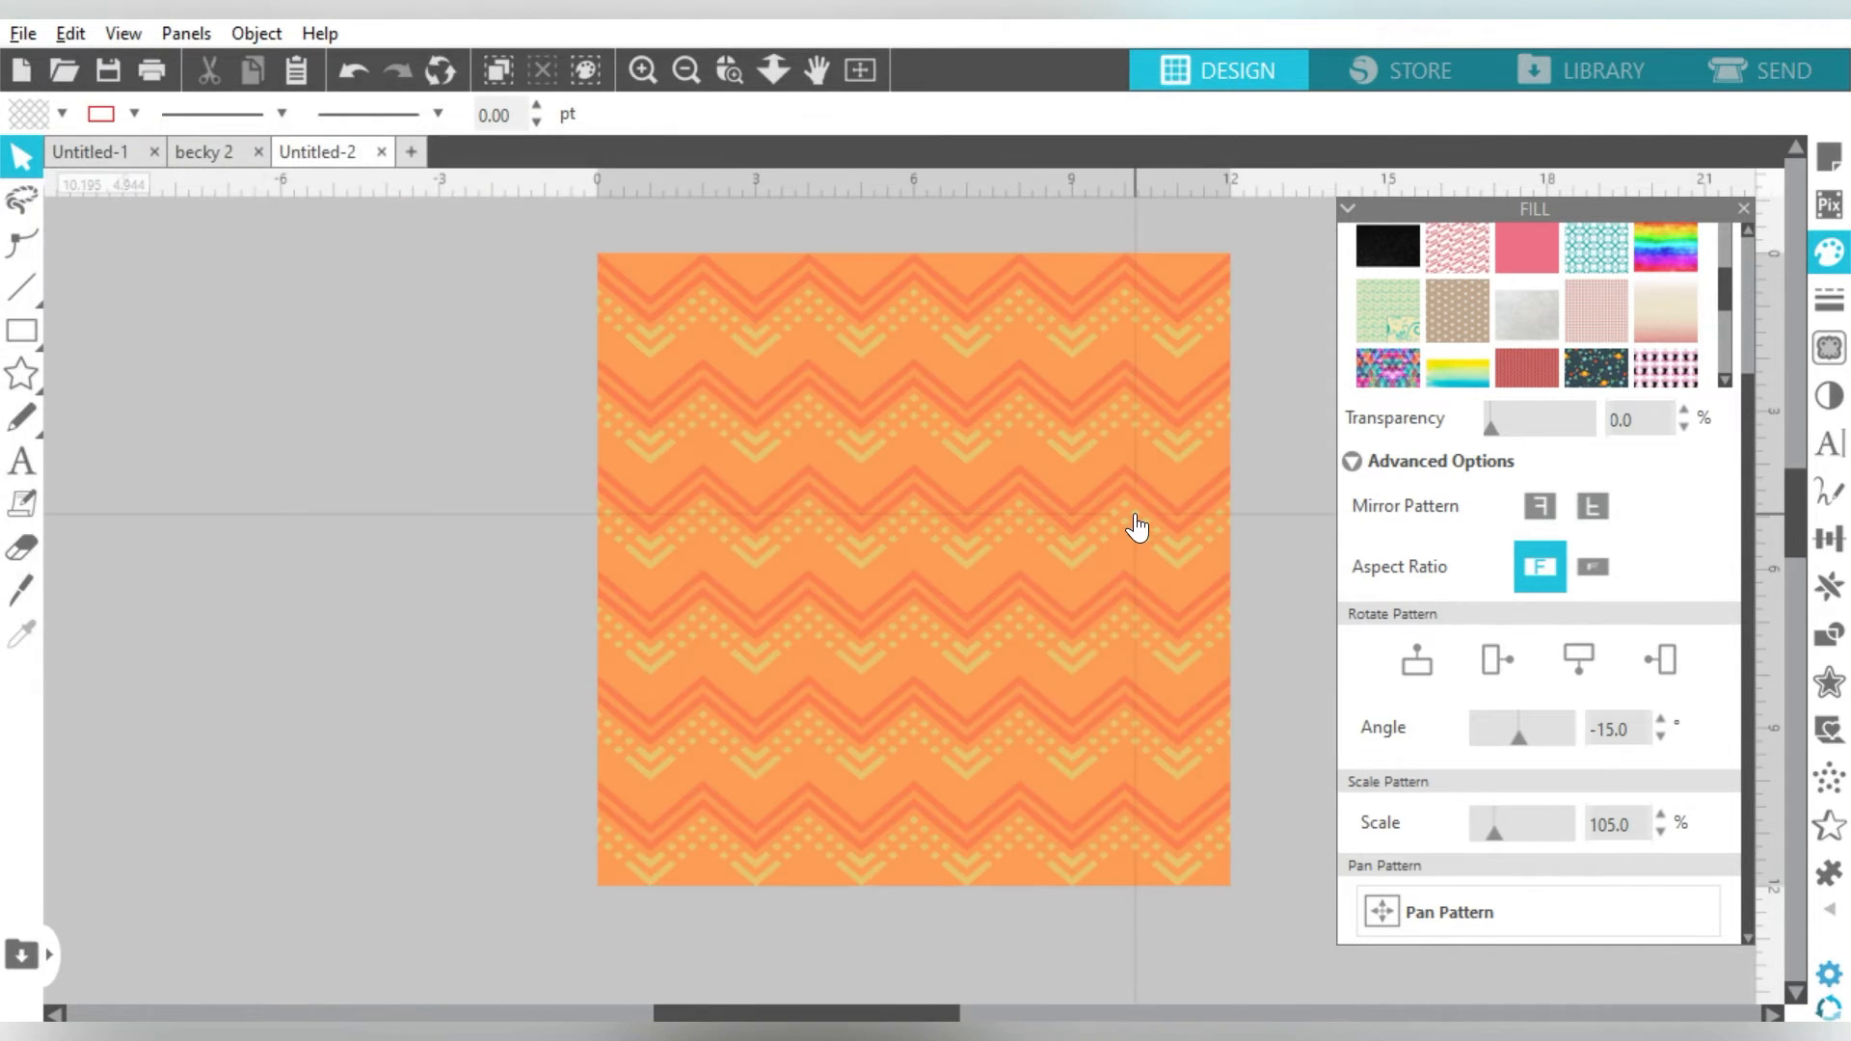
- Centre the 12 × 12 in chevron image over the outlined badge and select both together
left_click_drag(833, 332, 292, 312)
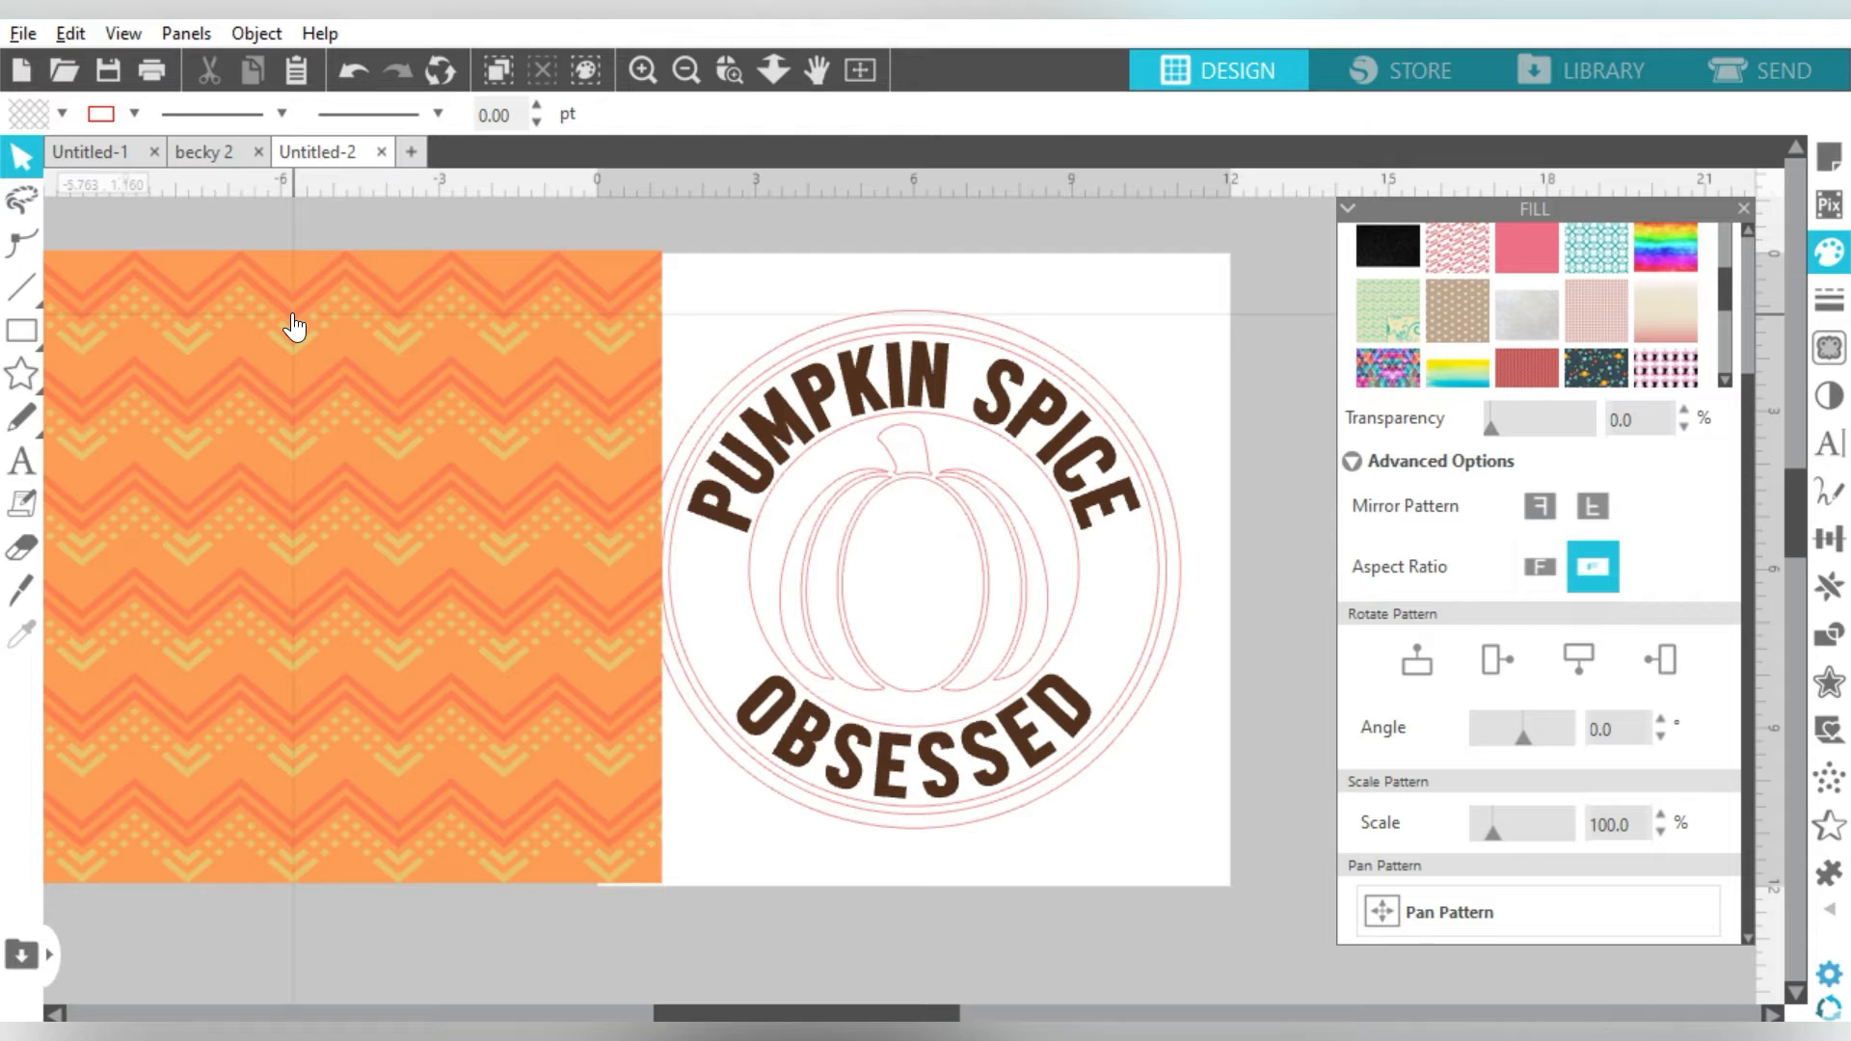
left_click(294, 328)
left_click_drag(200, 343, 752, 336)
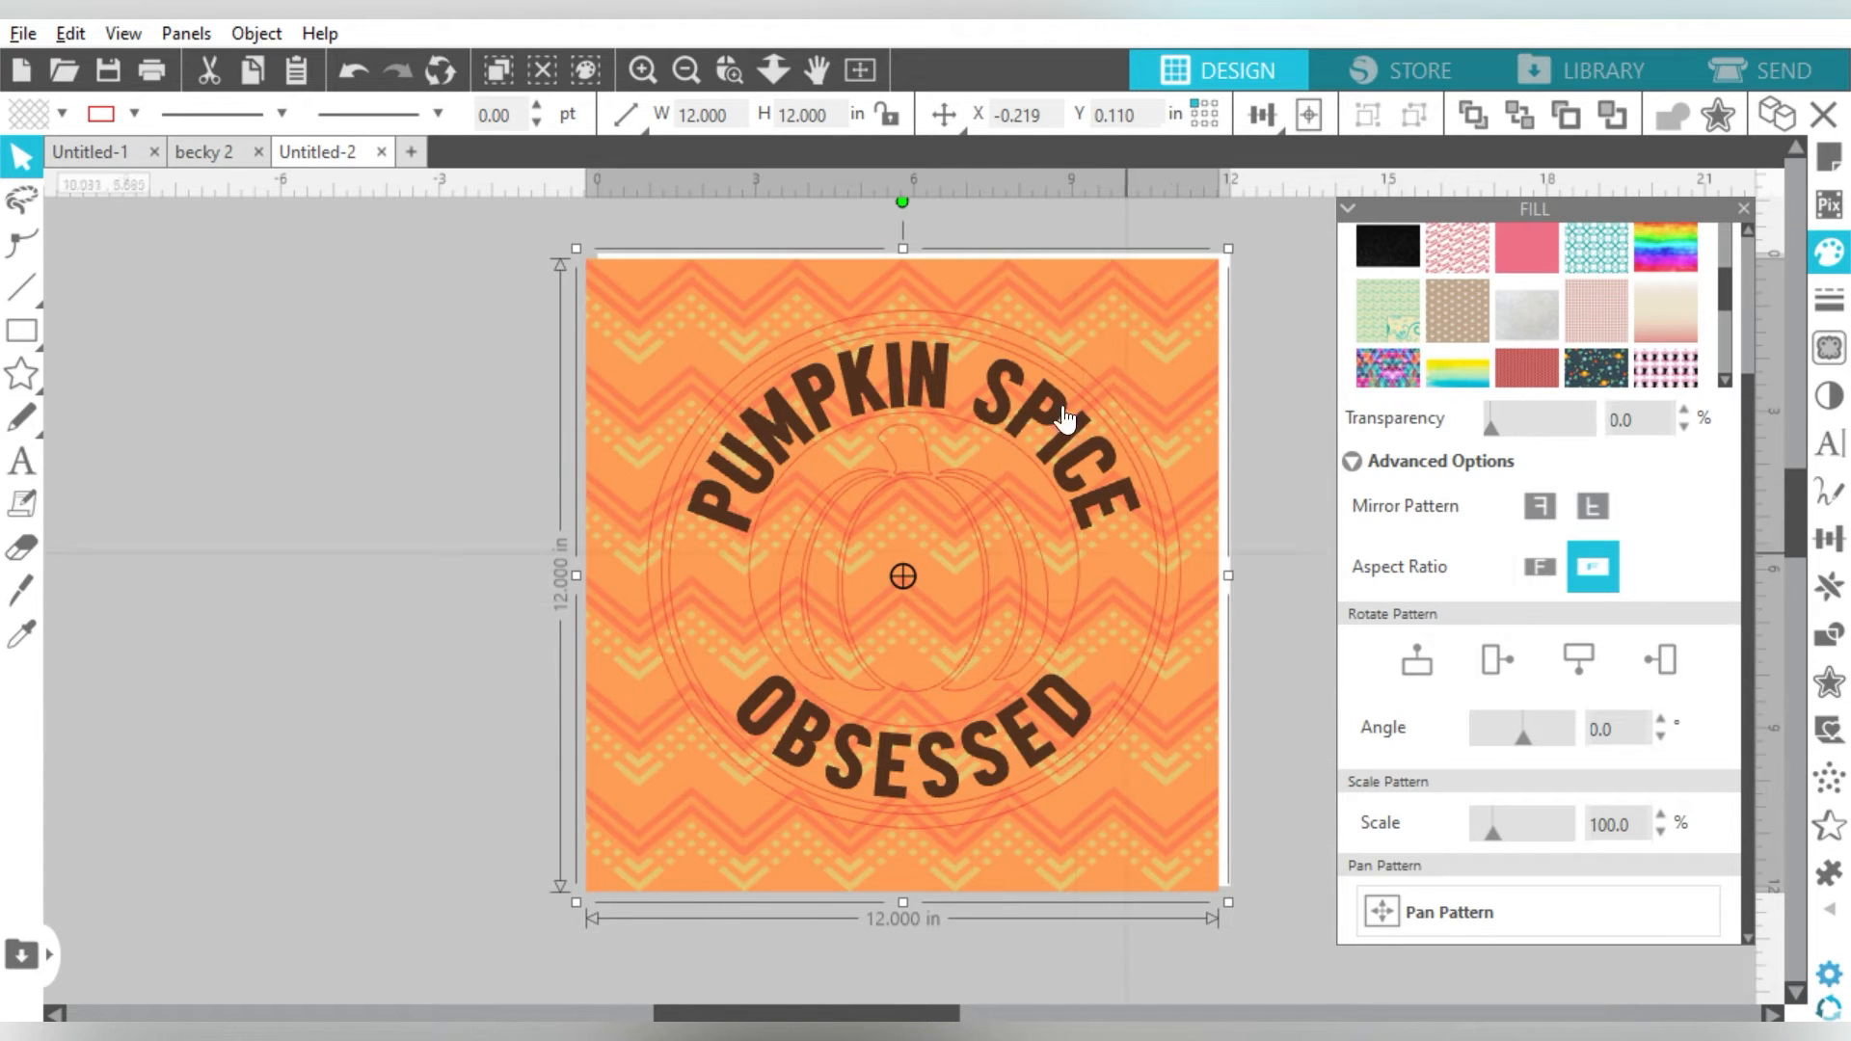
left_click(475, 576)
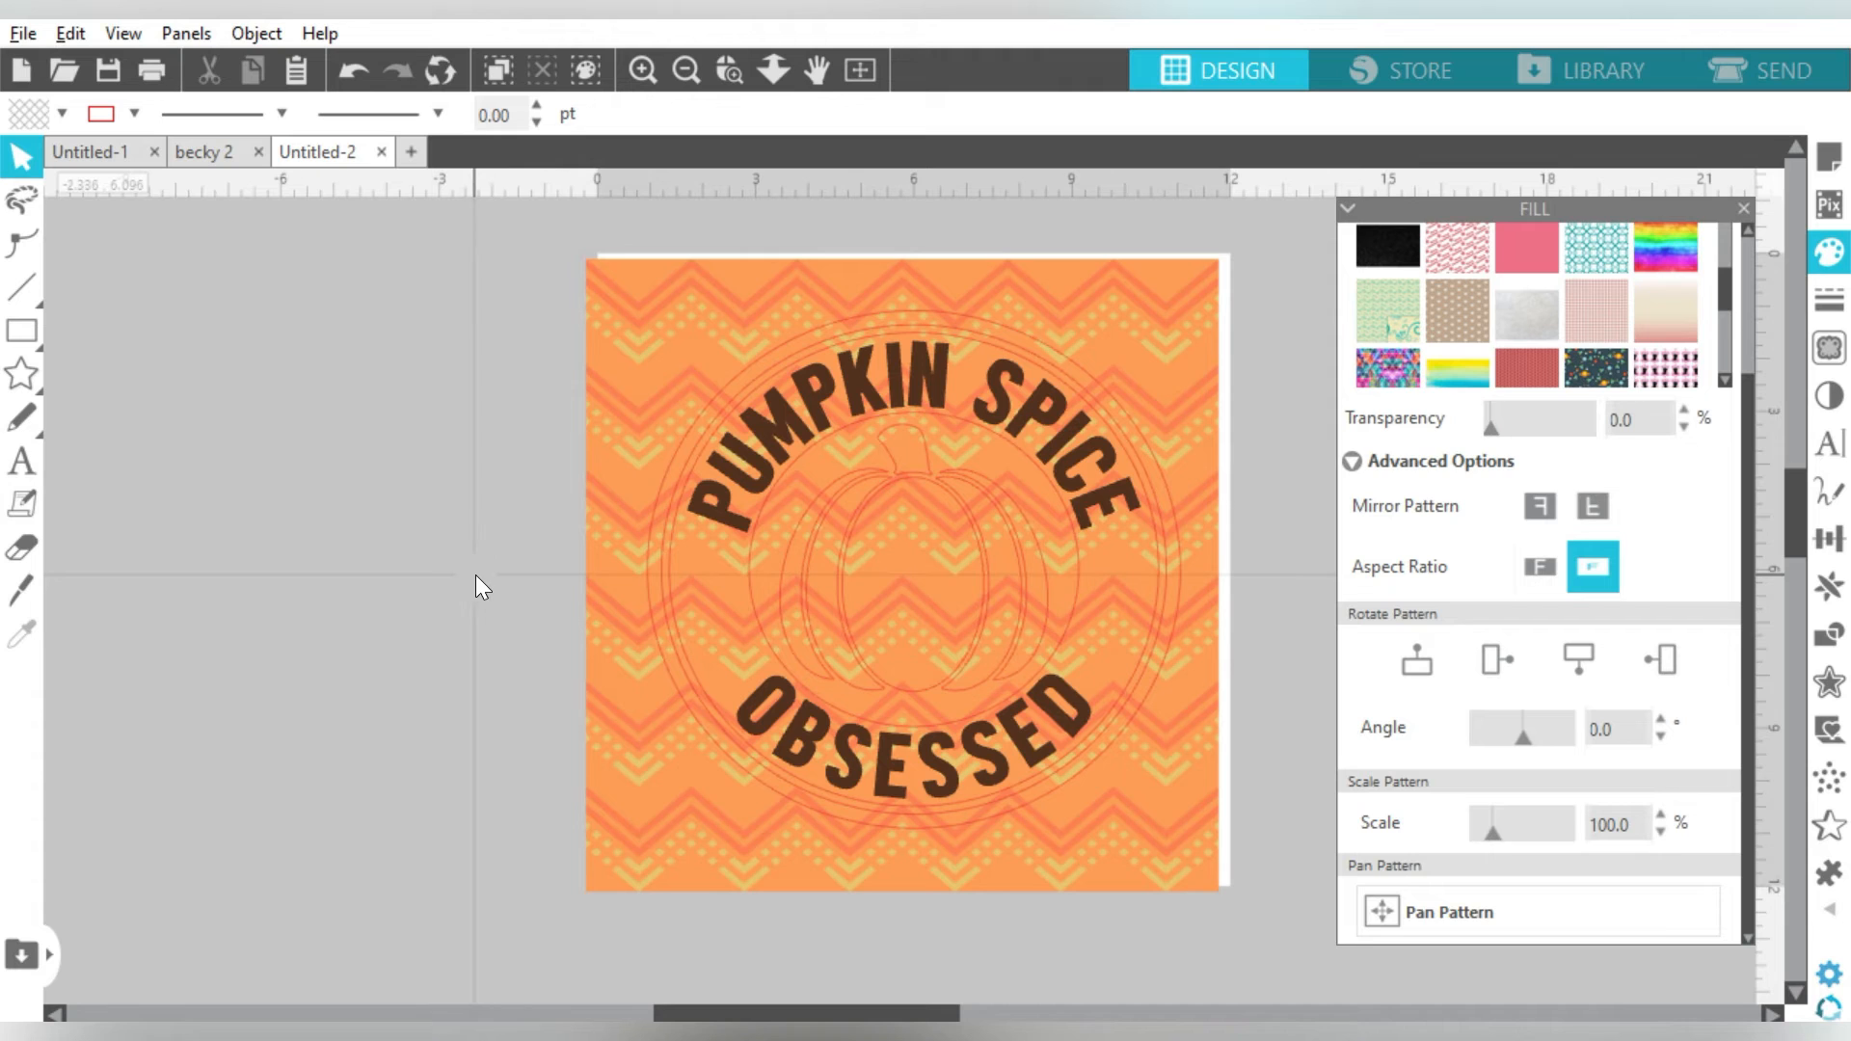
left_click(628, 575)
left_click_drag(628, 574, 855, 578)
left_click(1829, 638)
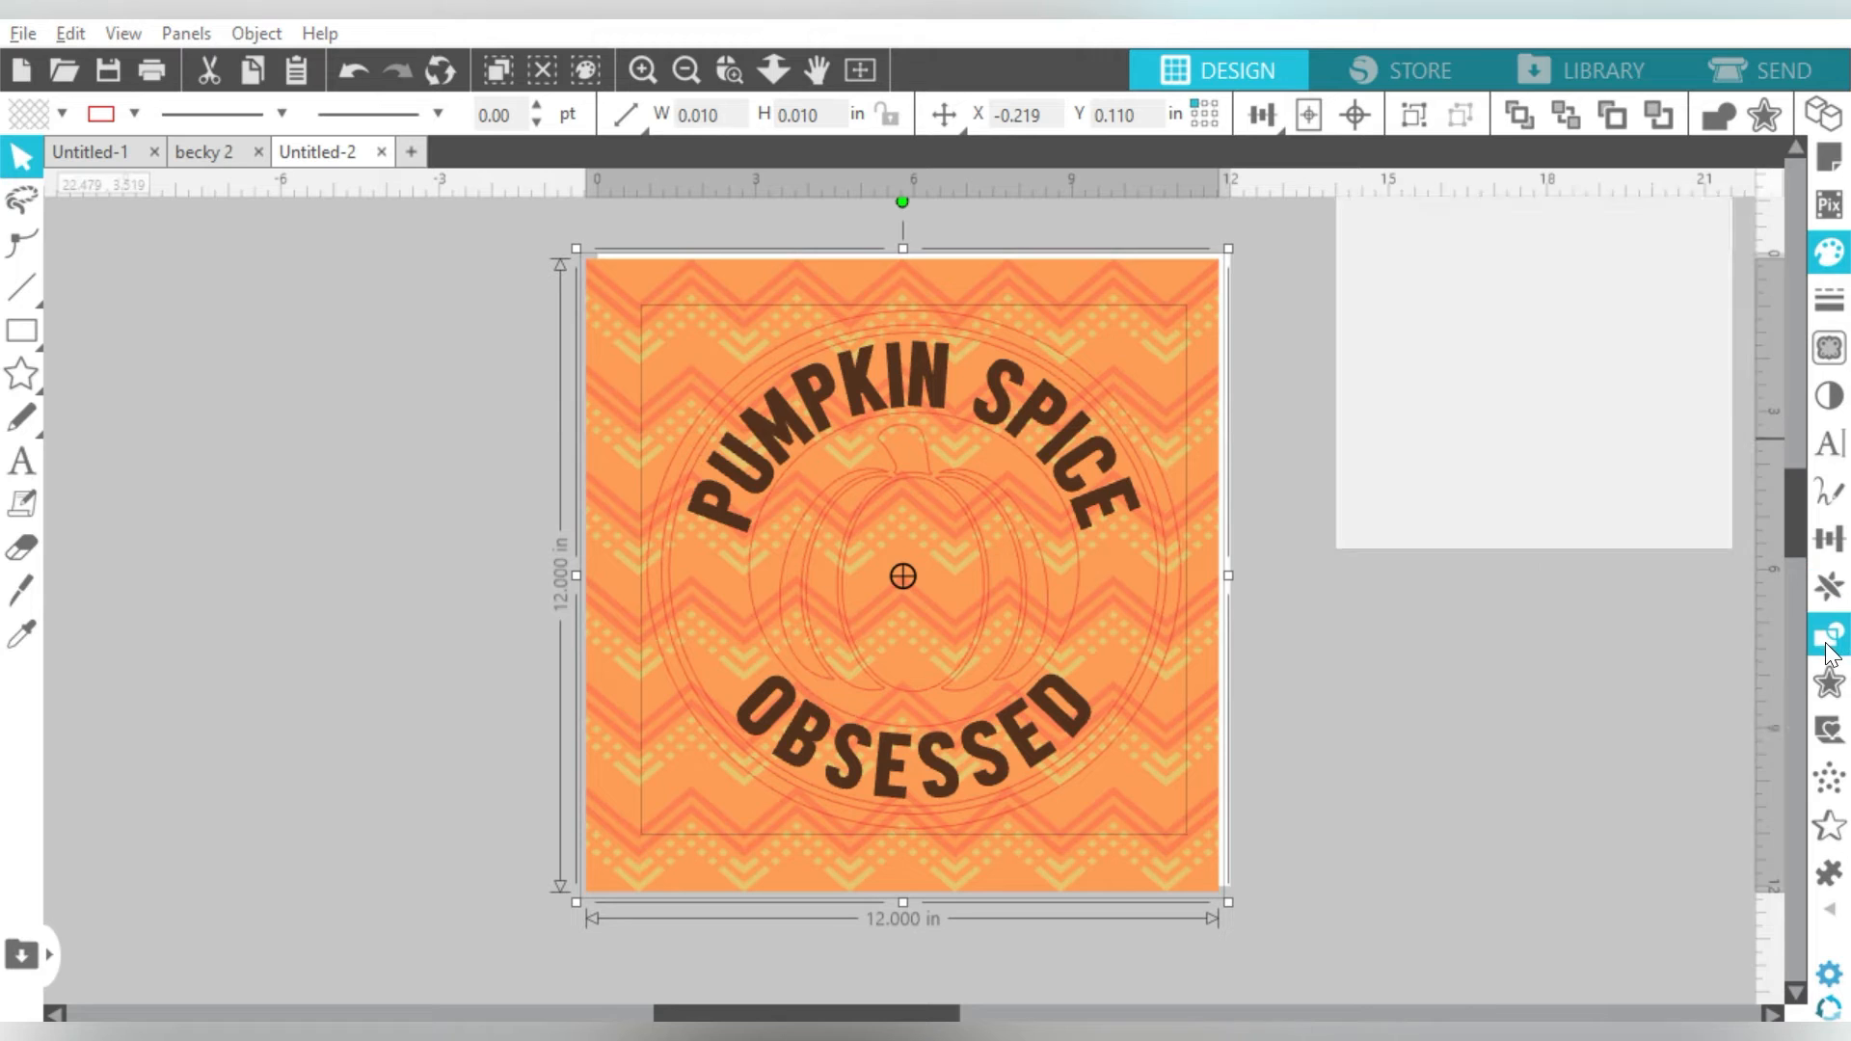
- Crop the chevron image to the badge's rings and pumpkin, giving a 10.107 × 9.811 in badge
left_click(1648, 376)
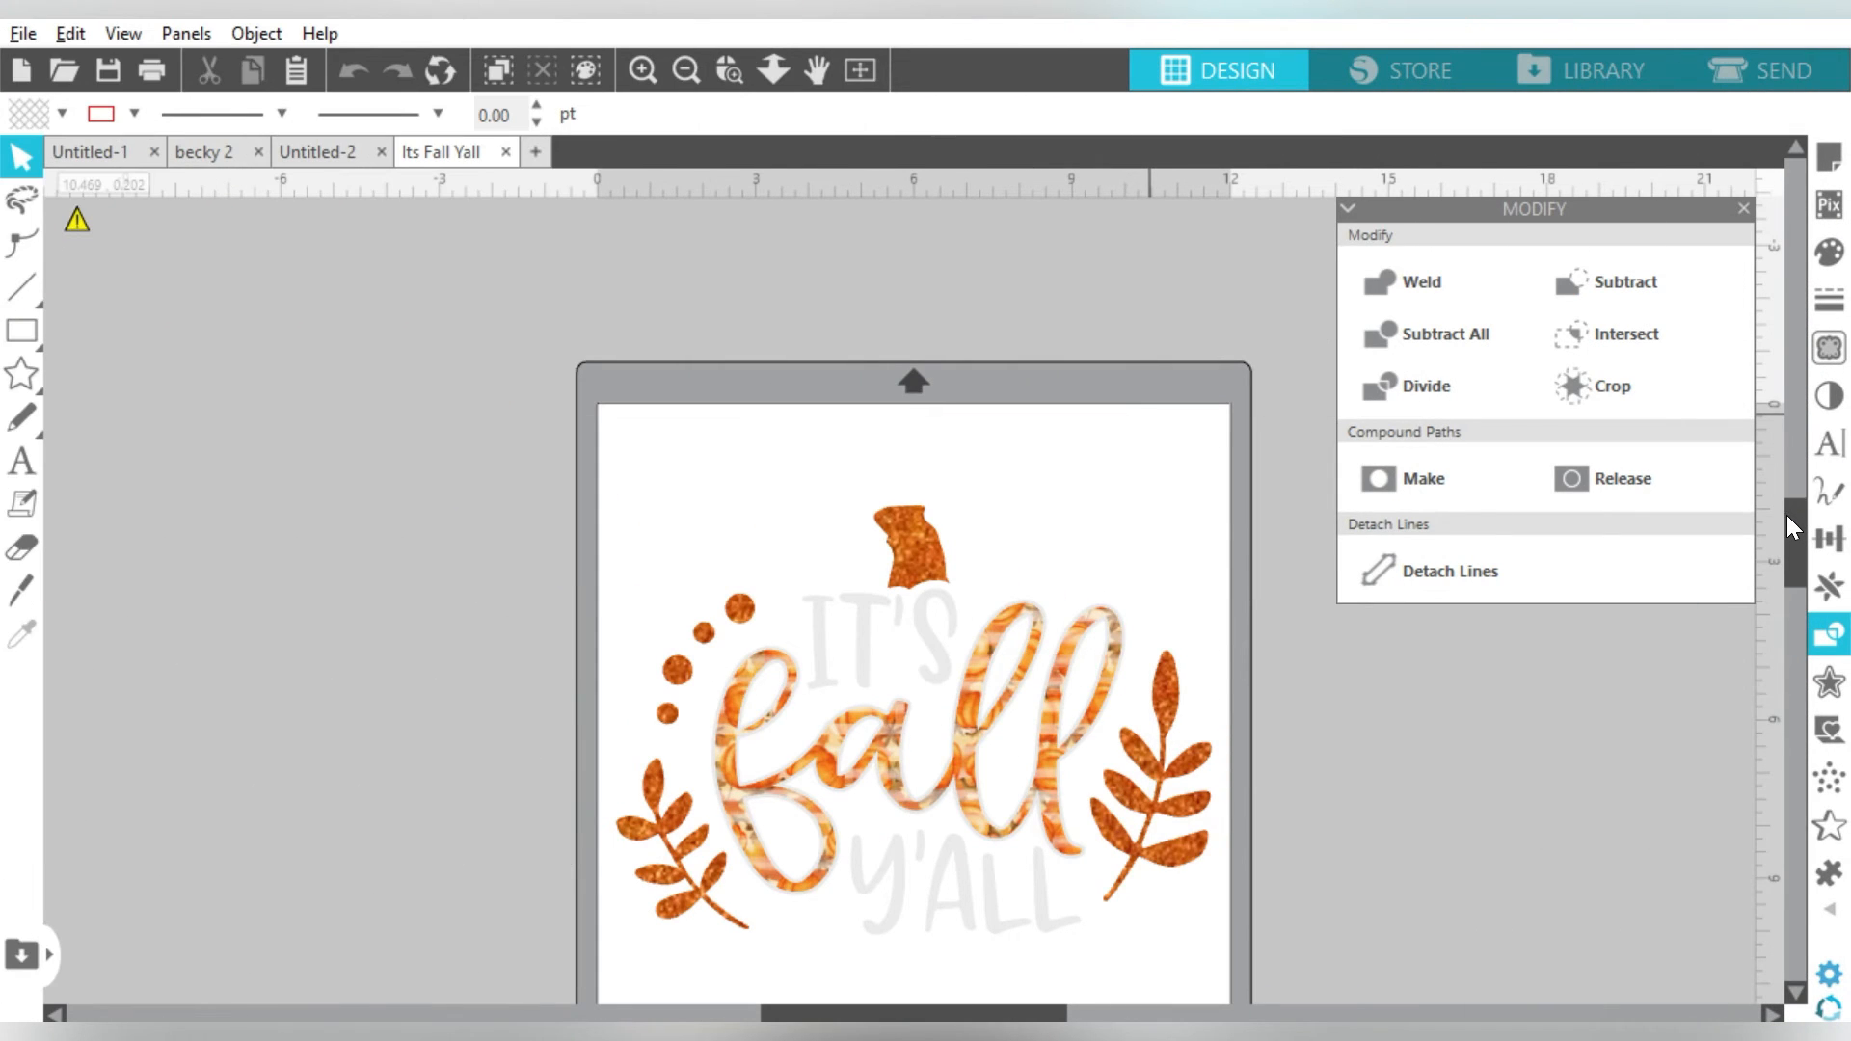
- Zoom in to inspect the pattern-filled It's Fall Y'all lettering
left_click_drag(1785, 515, 1790, 540)
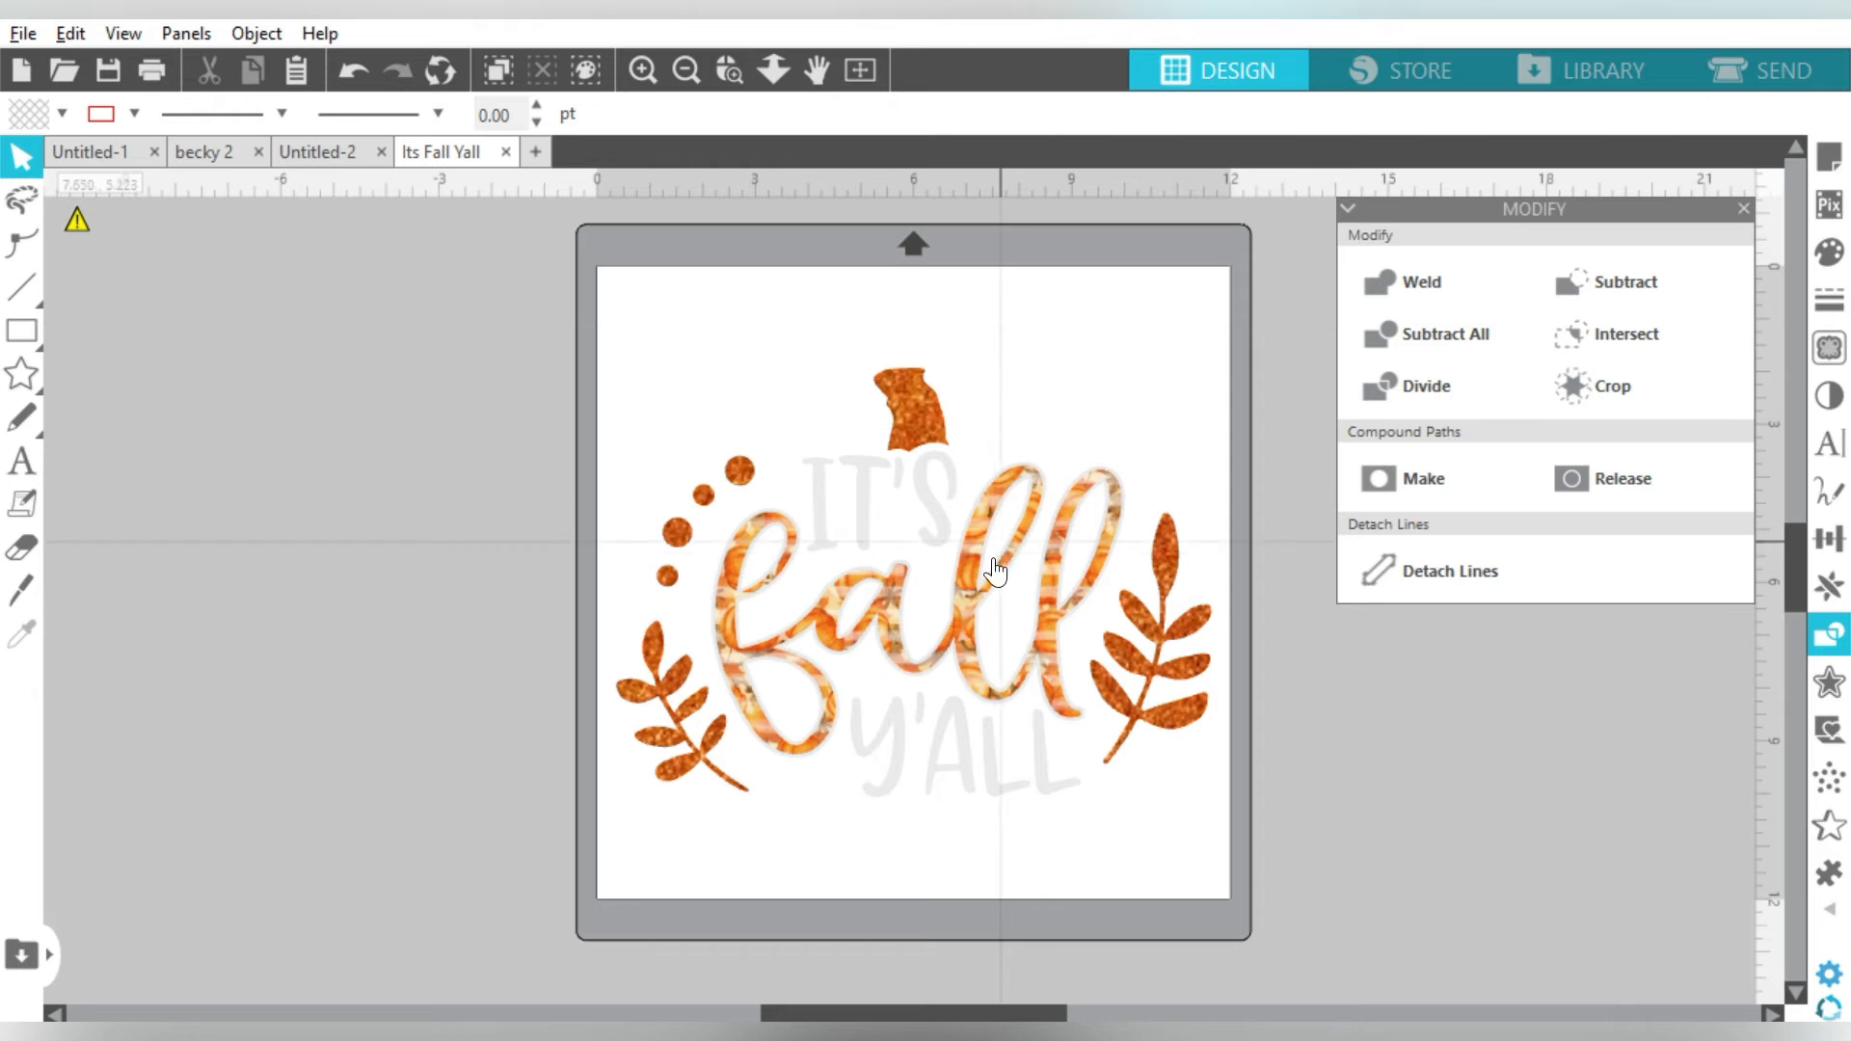
left_click(642, 70)
left_click(643, 70)
left_click(642, 69)
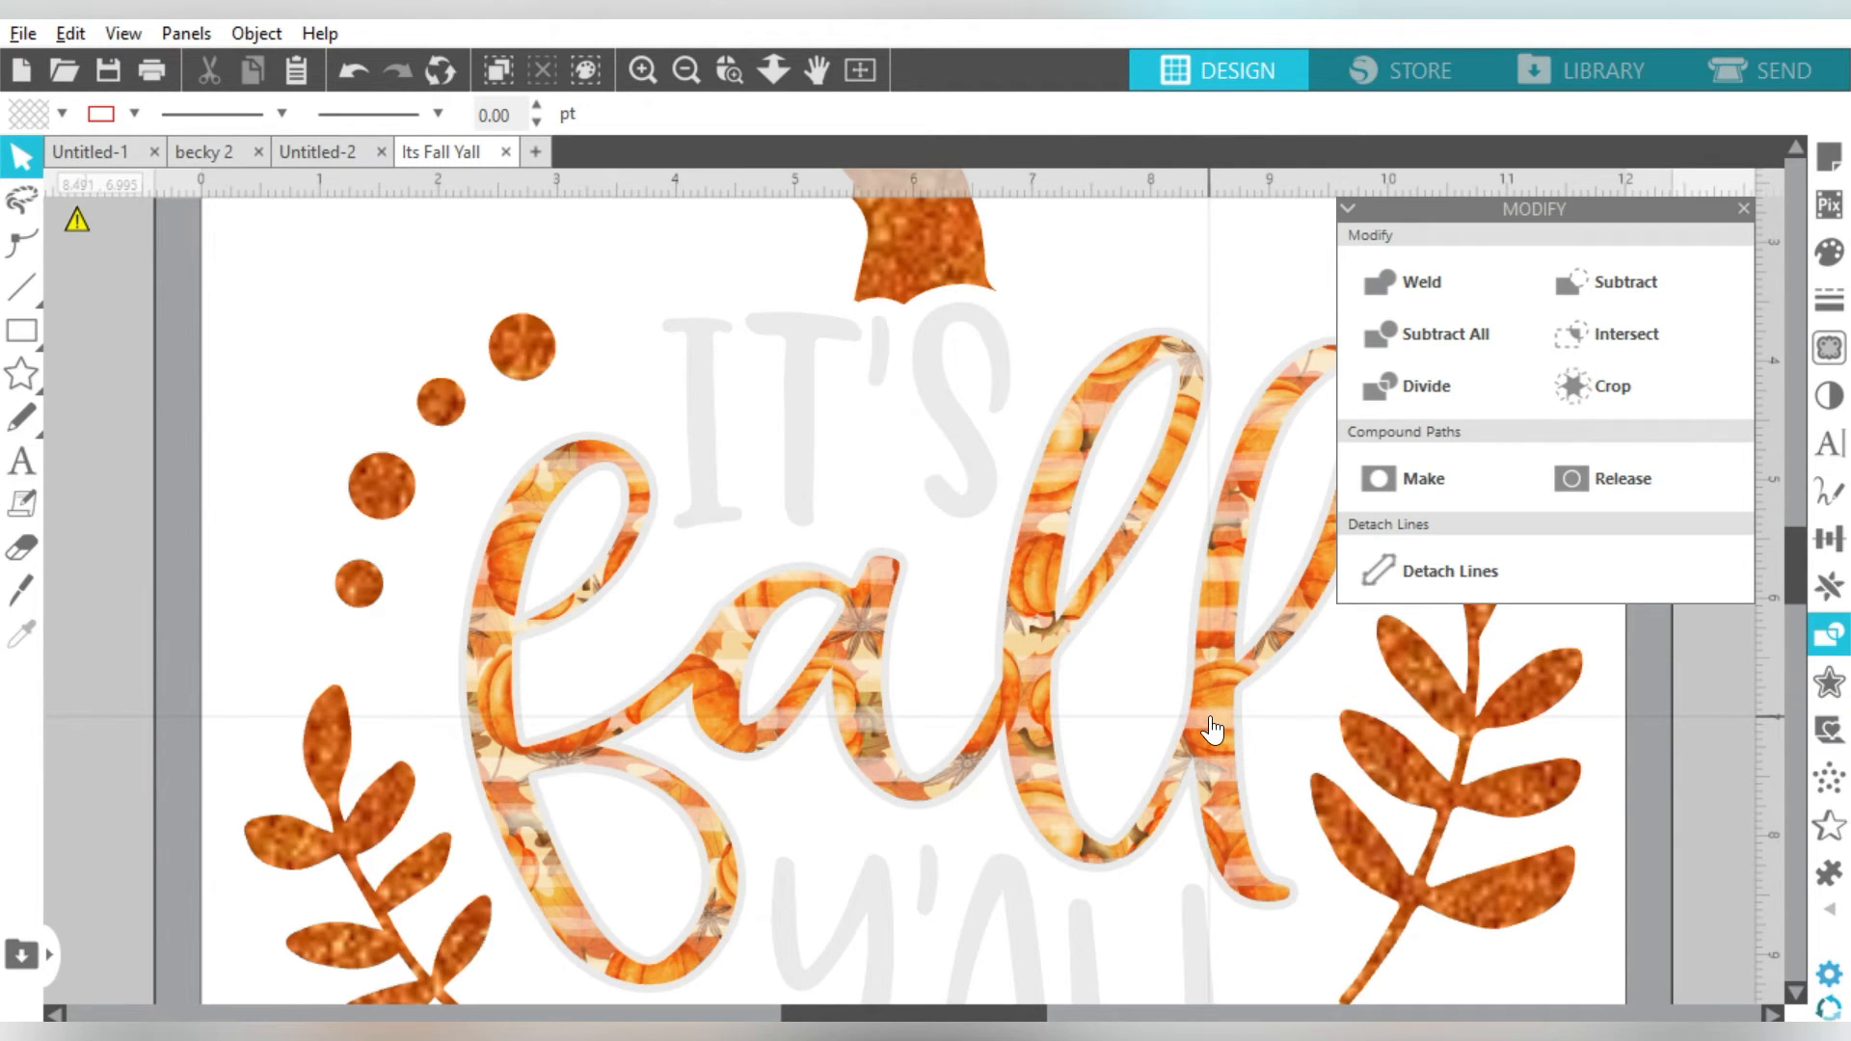
- Paste the 15 × 10 in maroon T-shirt mockup photo and drag it over the mat
left_click(686, 70)
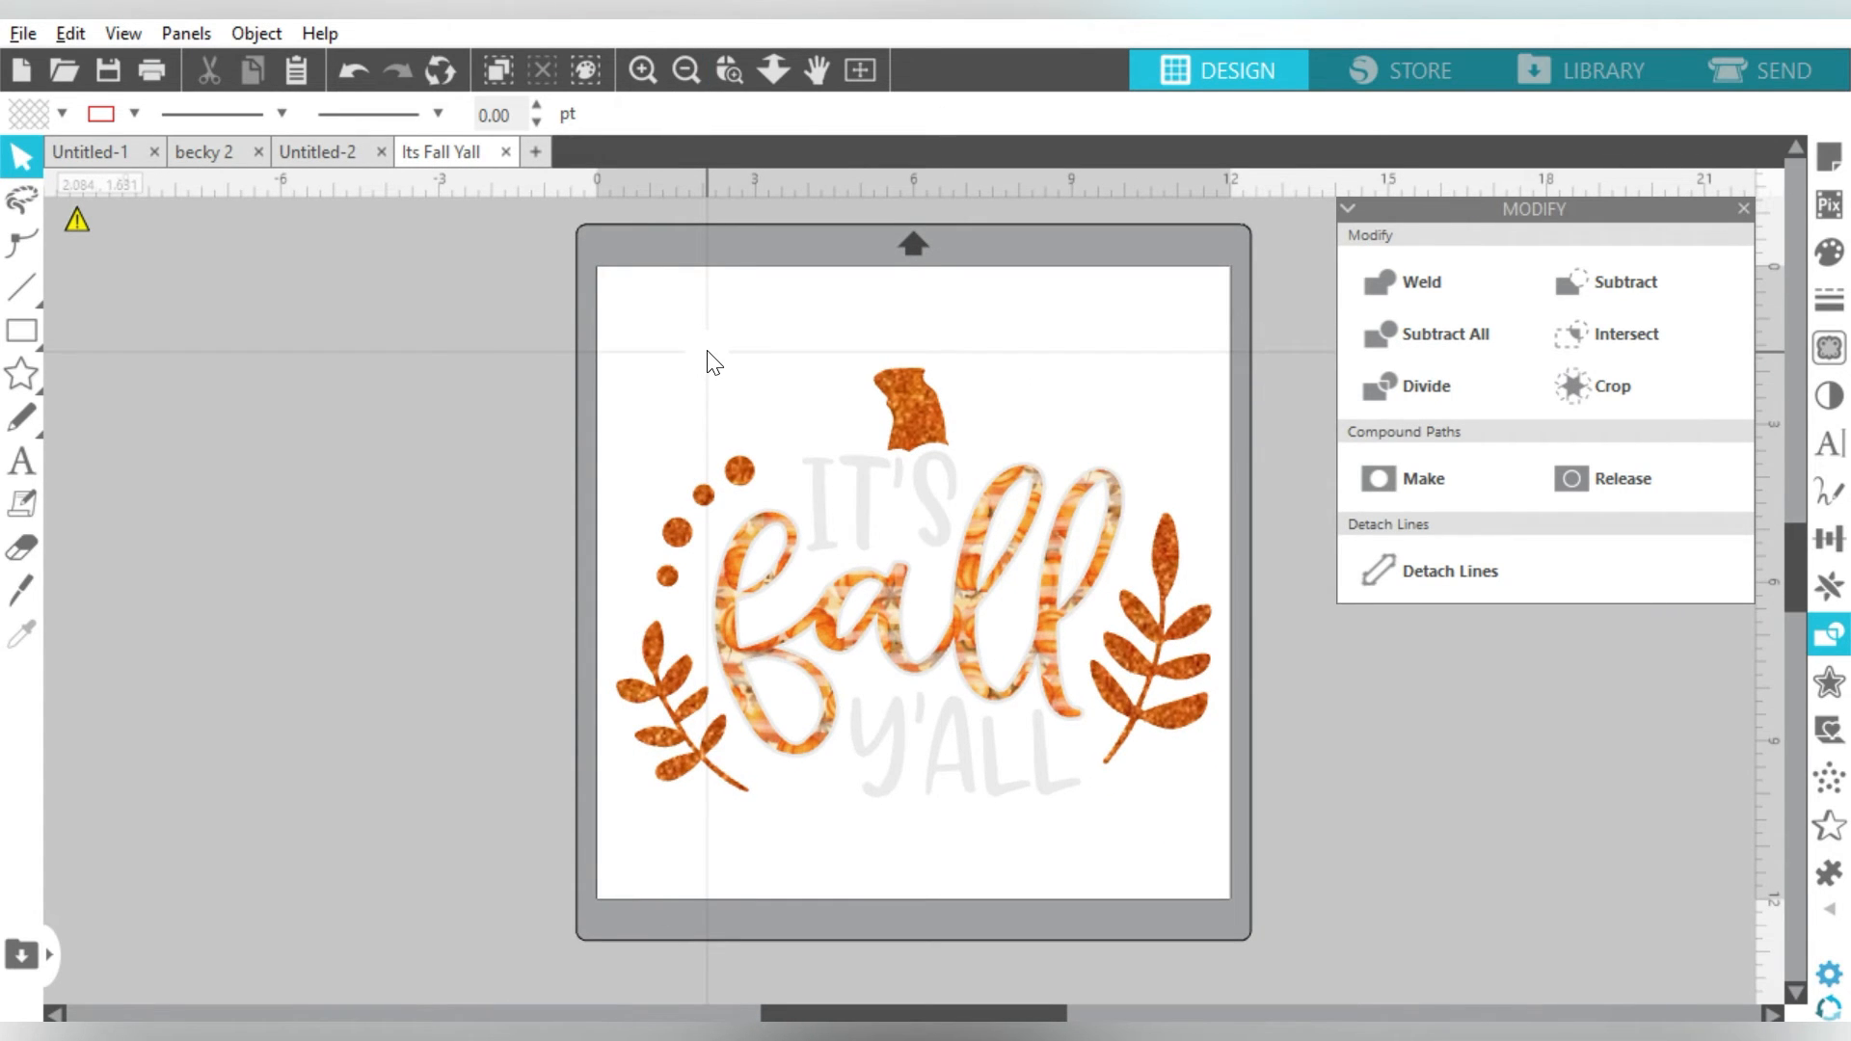
key("ctrl+v")
left_click_drag(174, 476, 891, 516)
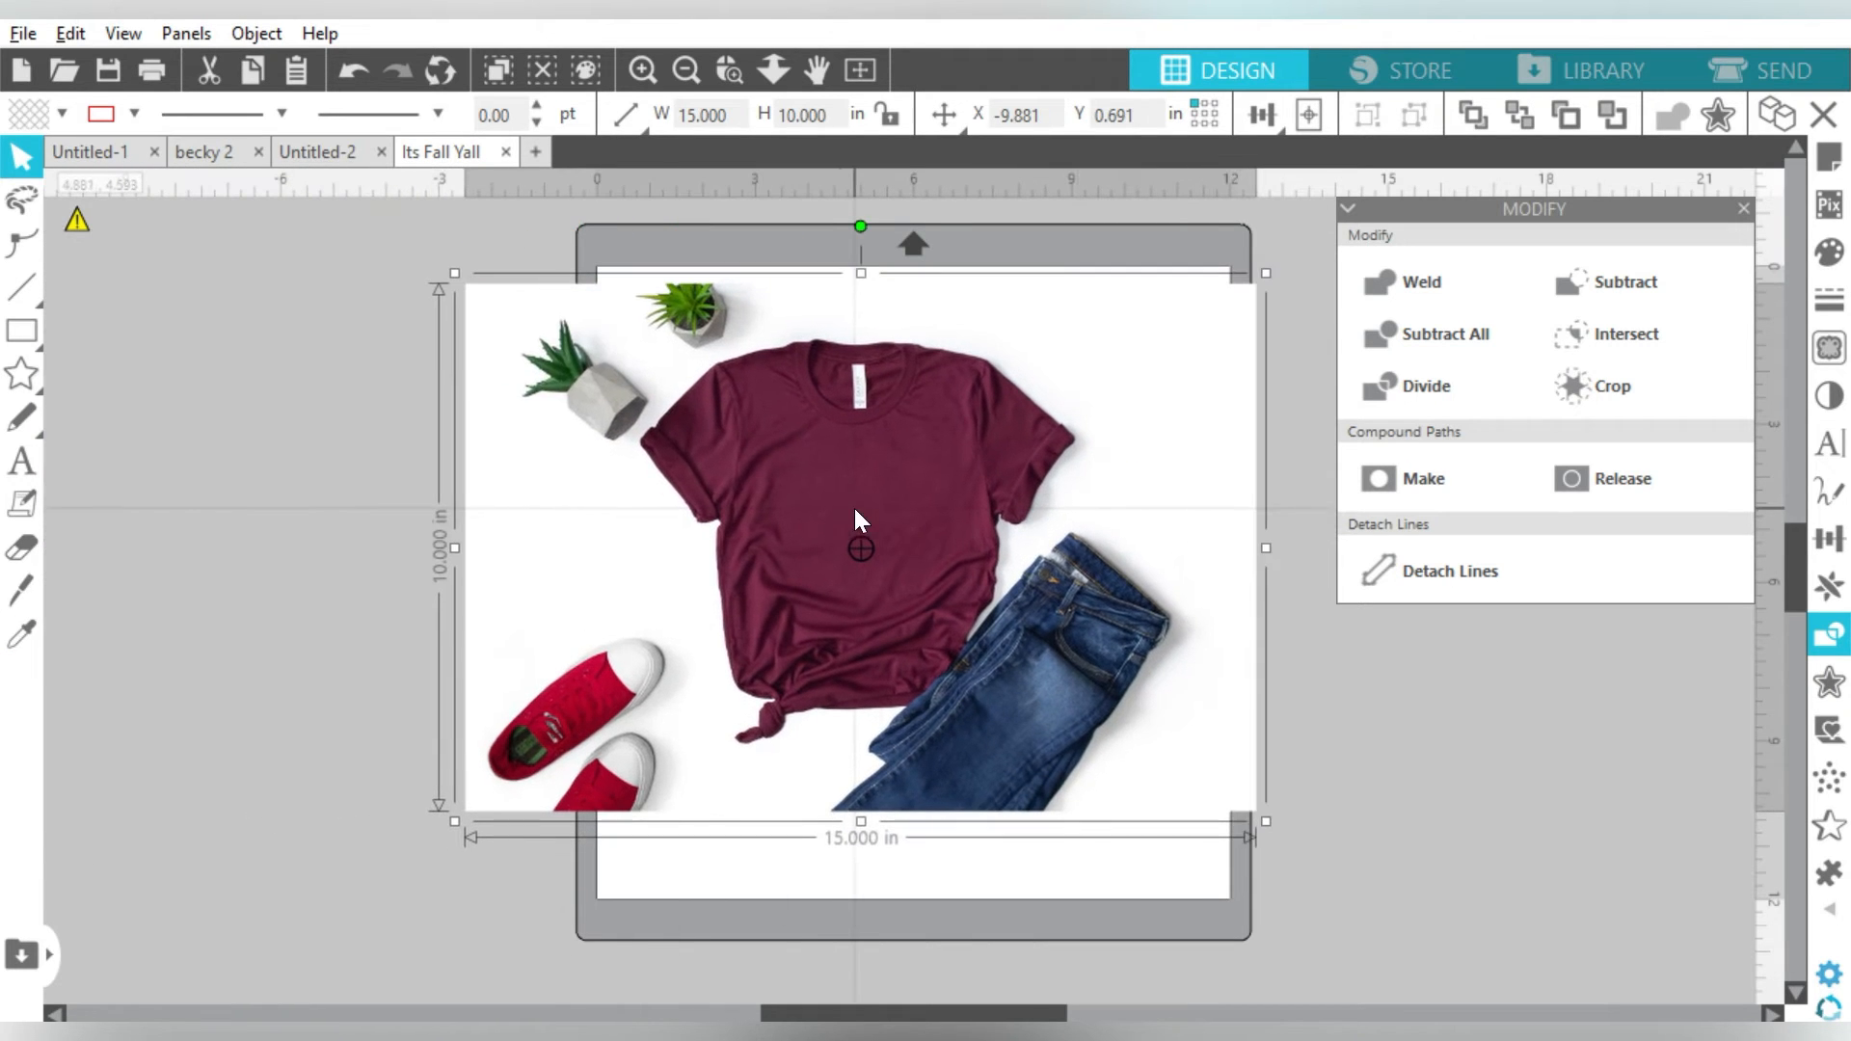
- Send the T-shirt photo behind the design and enlarge it to about 19 in tall
left_click(1518, 118)
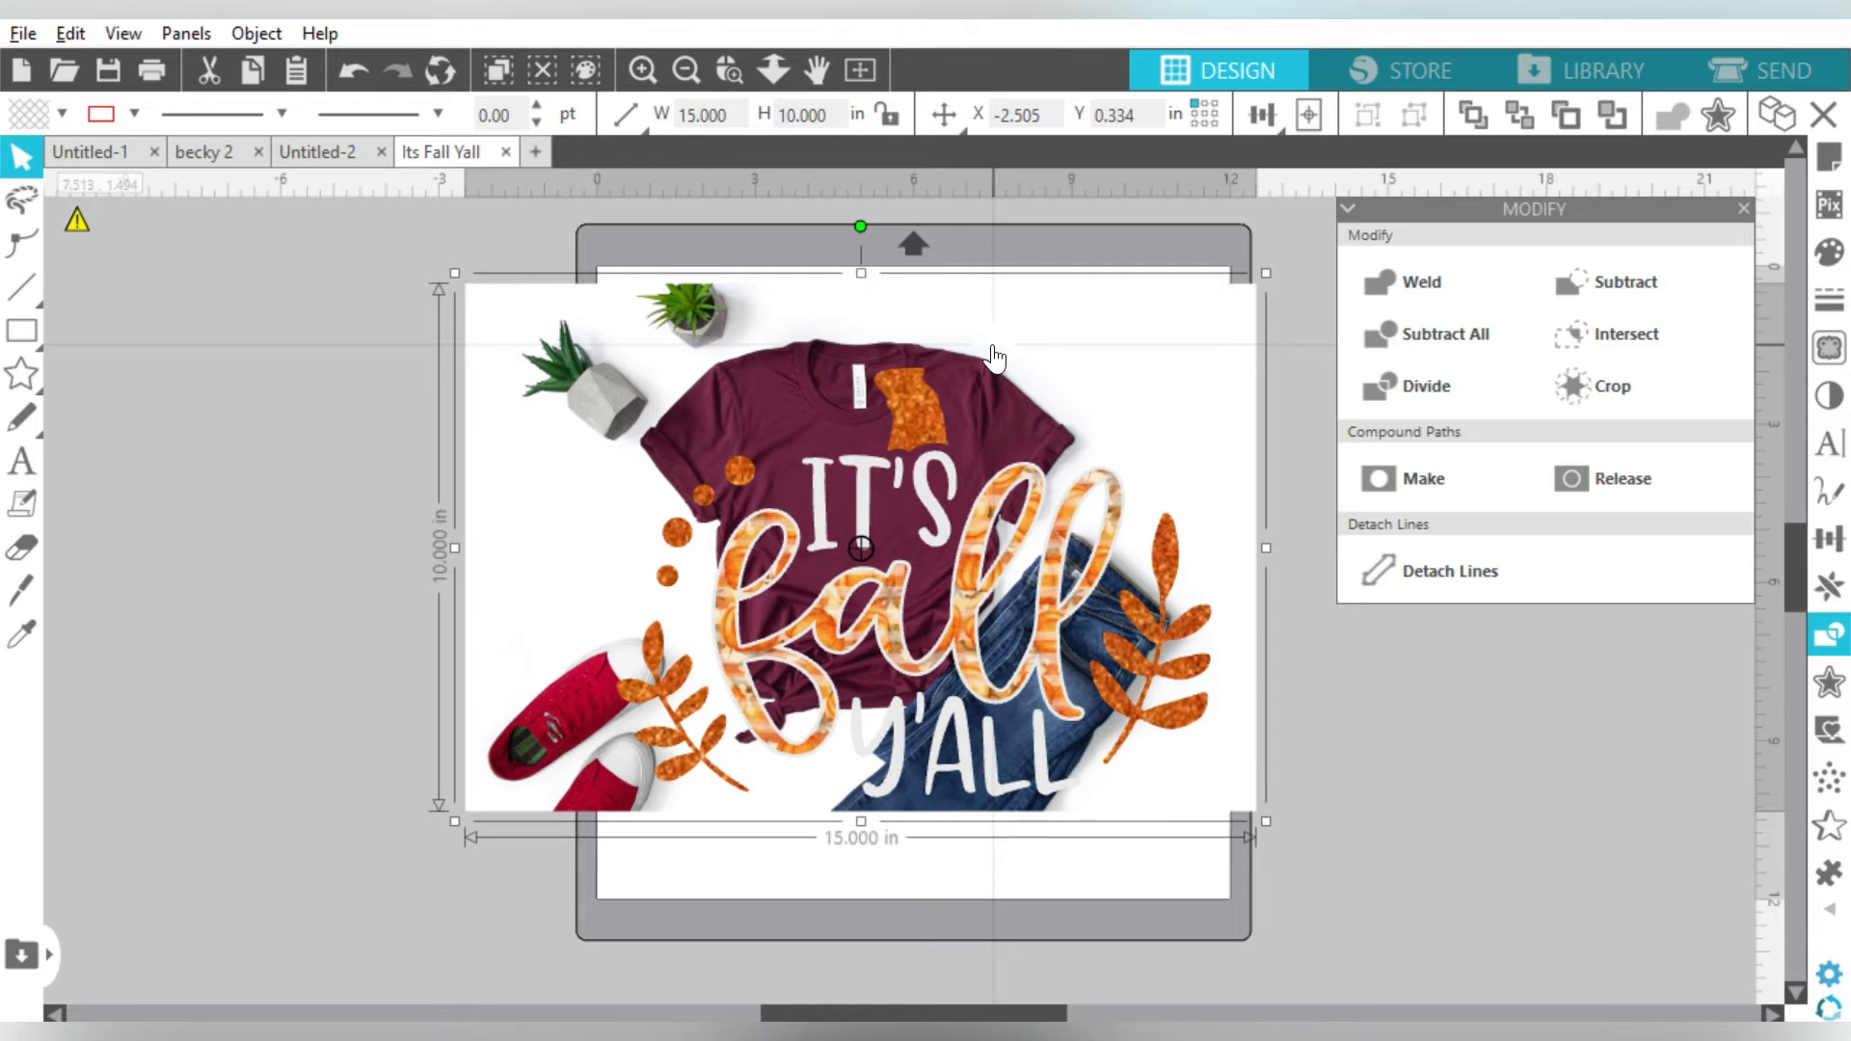
left_click_drag(1263, 822, 1143, 696)
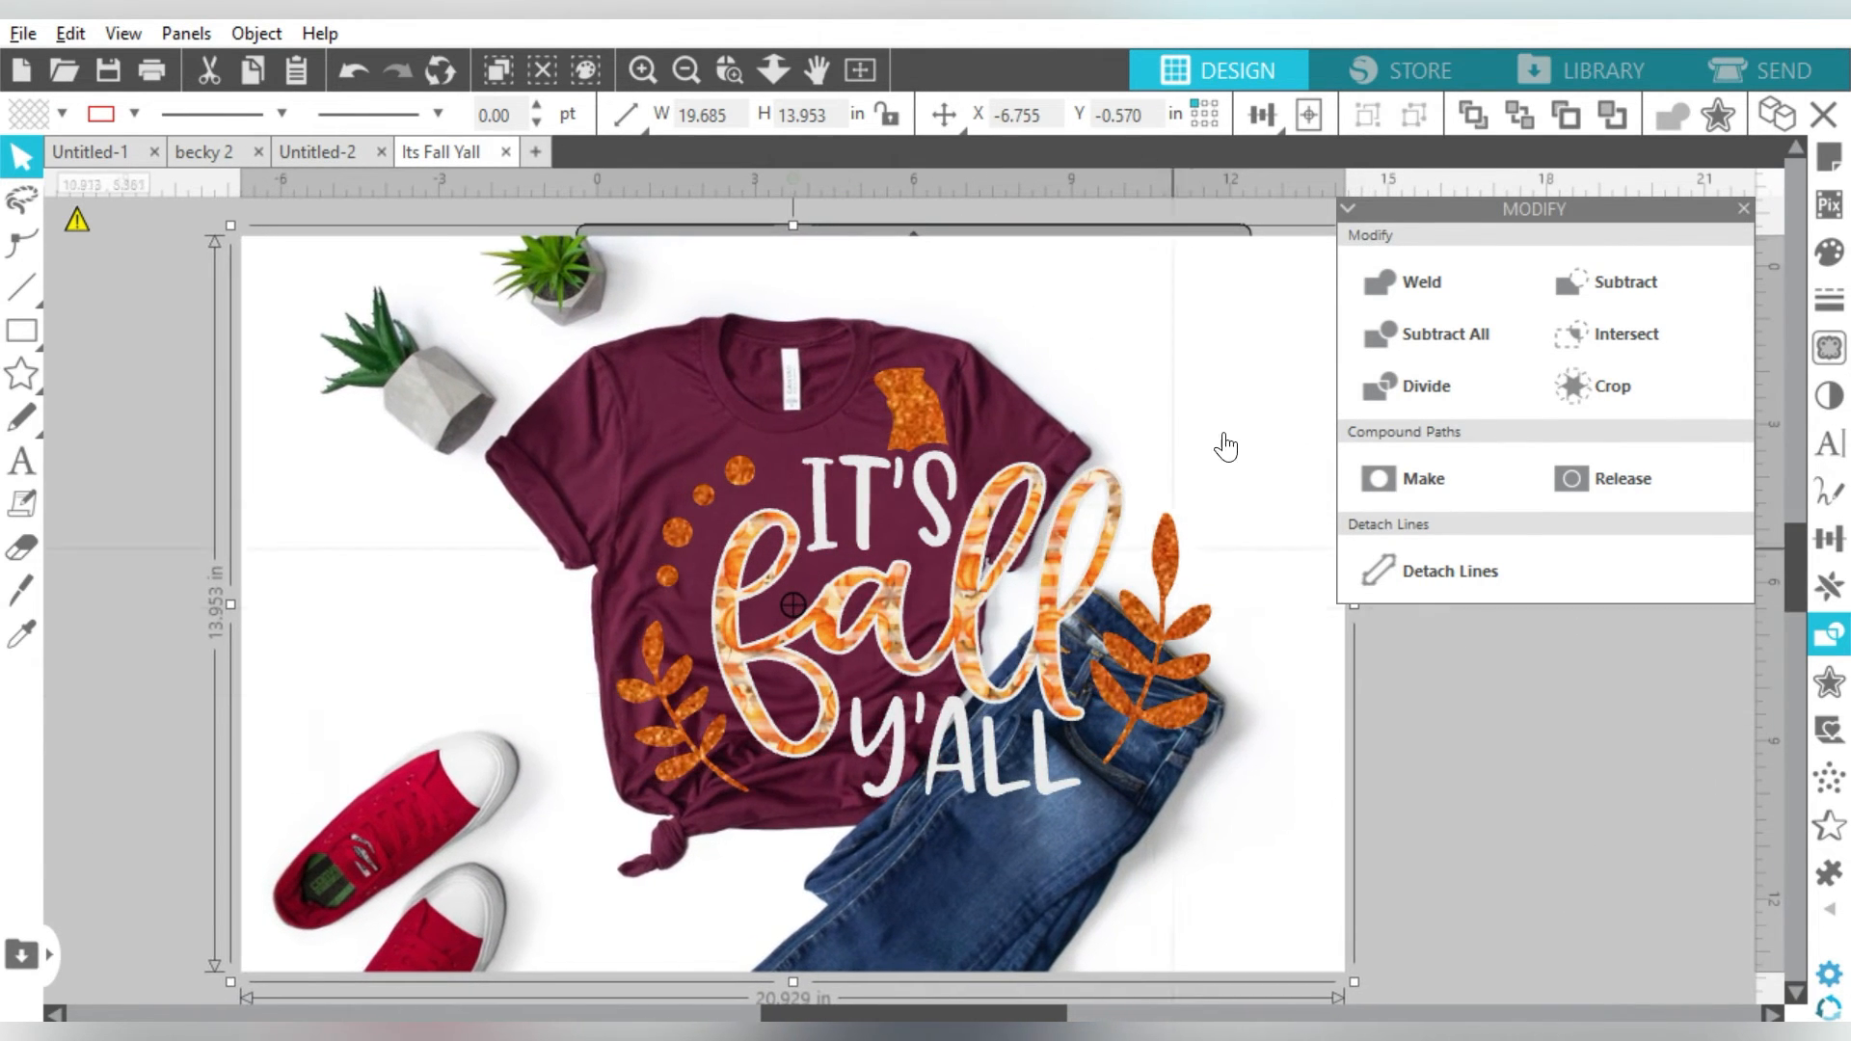
left_click(685, 67)
left_click_drag(1208, 846, 1454, 997)
left_click_drag(1176, 758, 1182, 707)
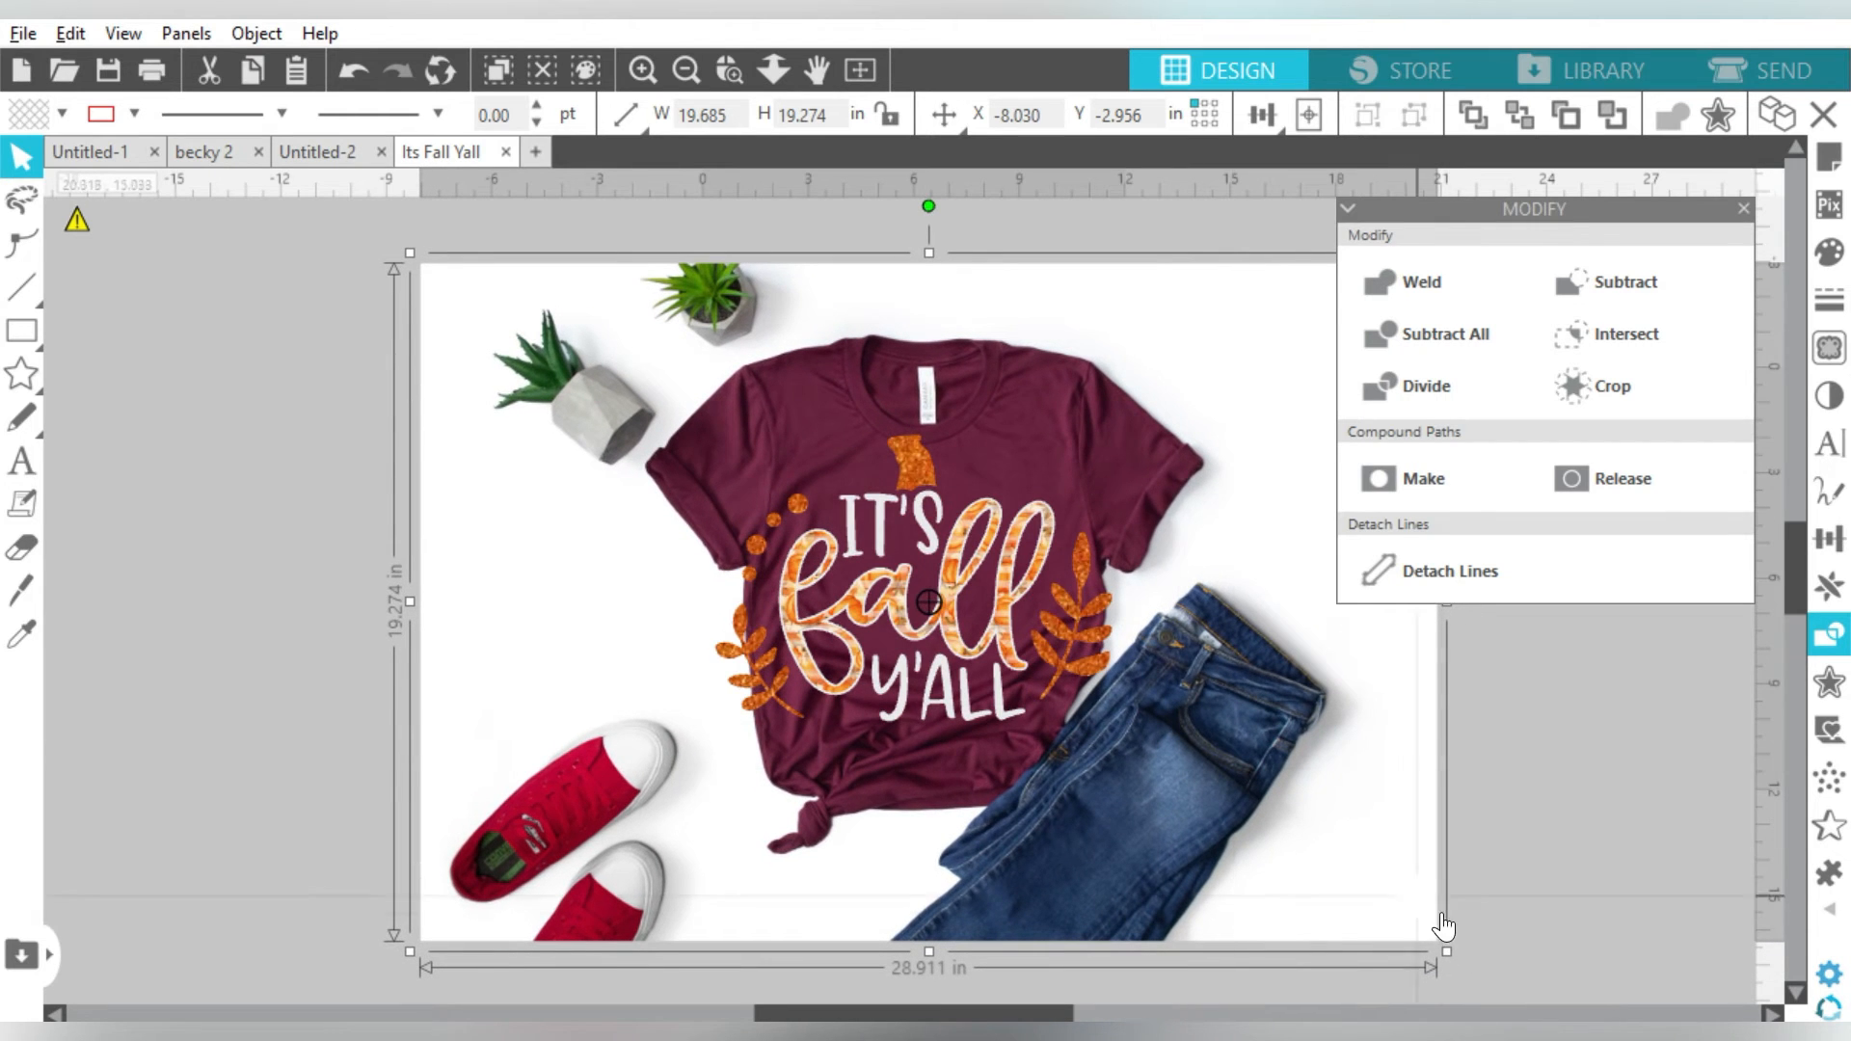
left_click_drag(1367, 906, 1173, 784)
left_click_drag(1244, 834, 1560, 998)
left_click_drag(1373, 692, 1258, 675)
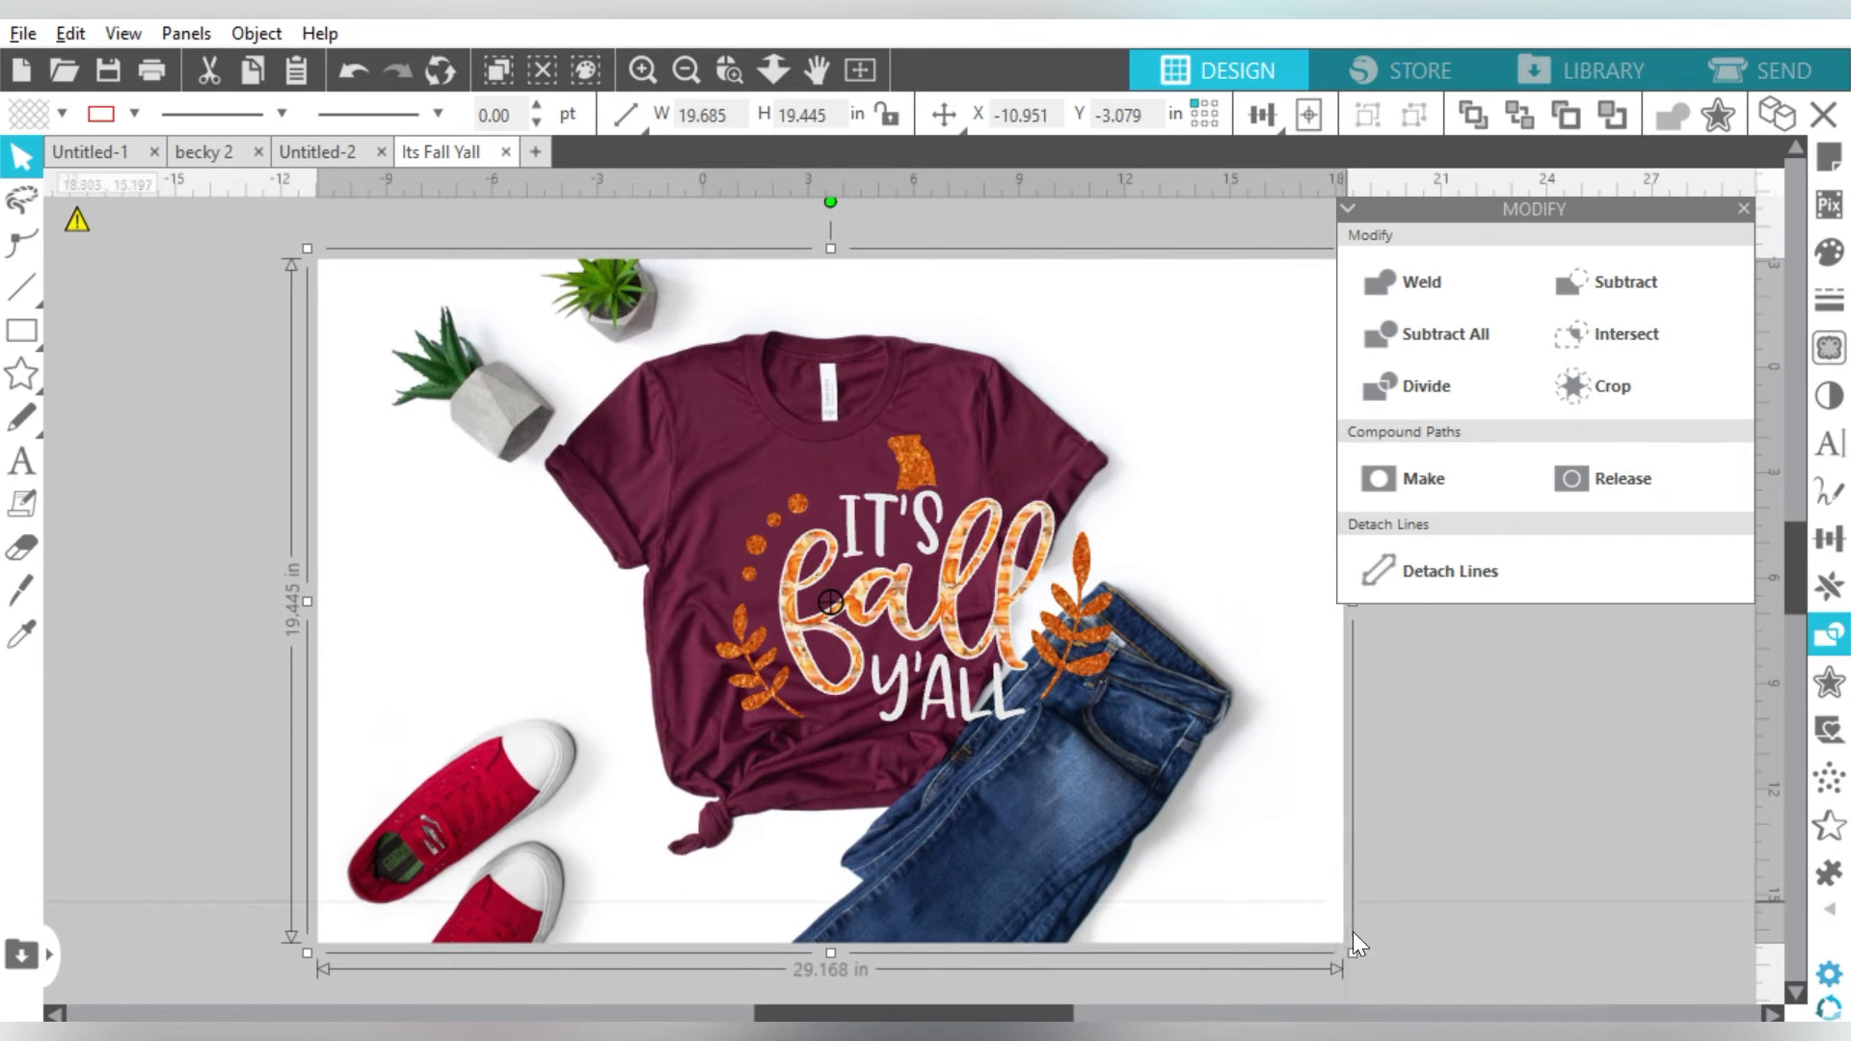
- Enlarge the photo to about 29 in tall so the design sits centred on the chest
left_click_drag(1352, 953, 1581, 993)
left_click_drag(1198, 736, 1118, 634)
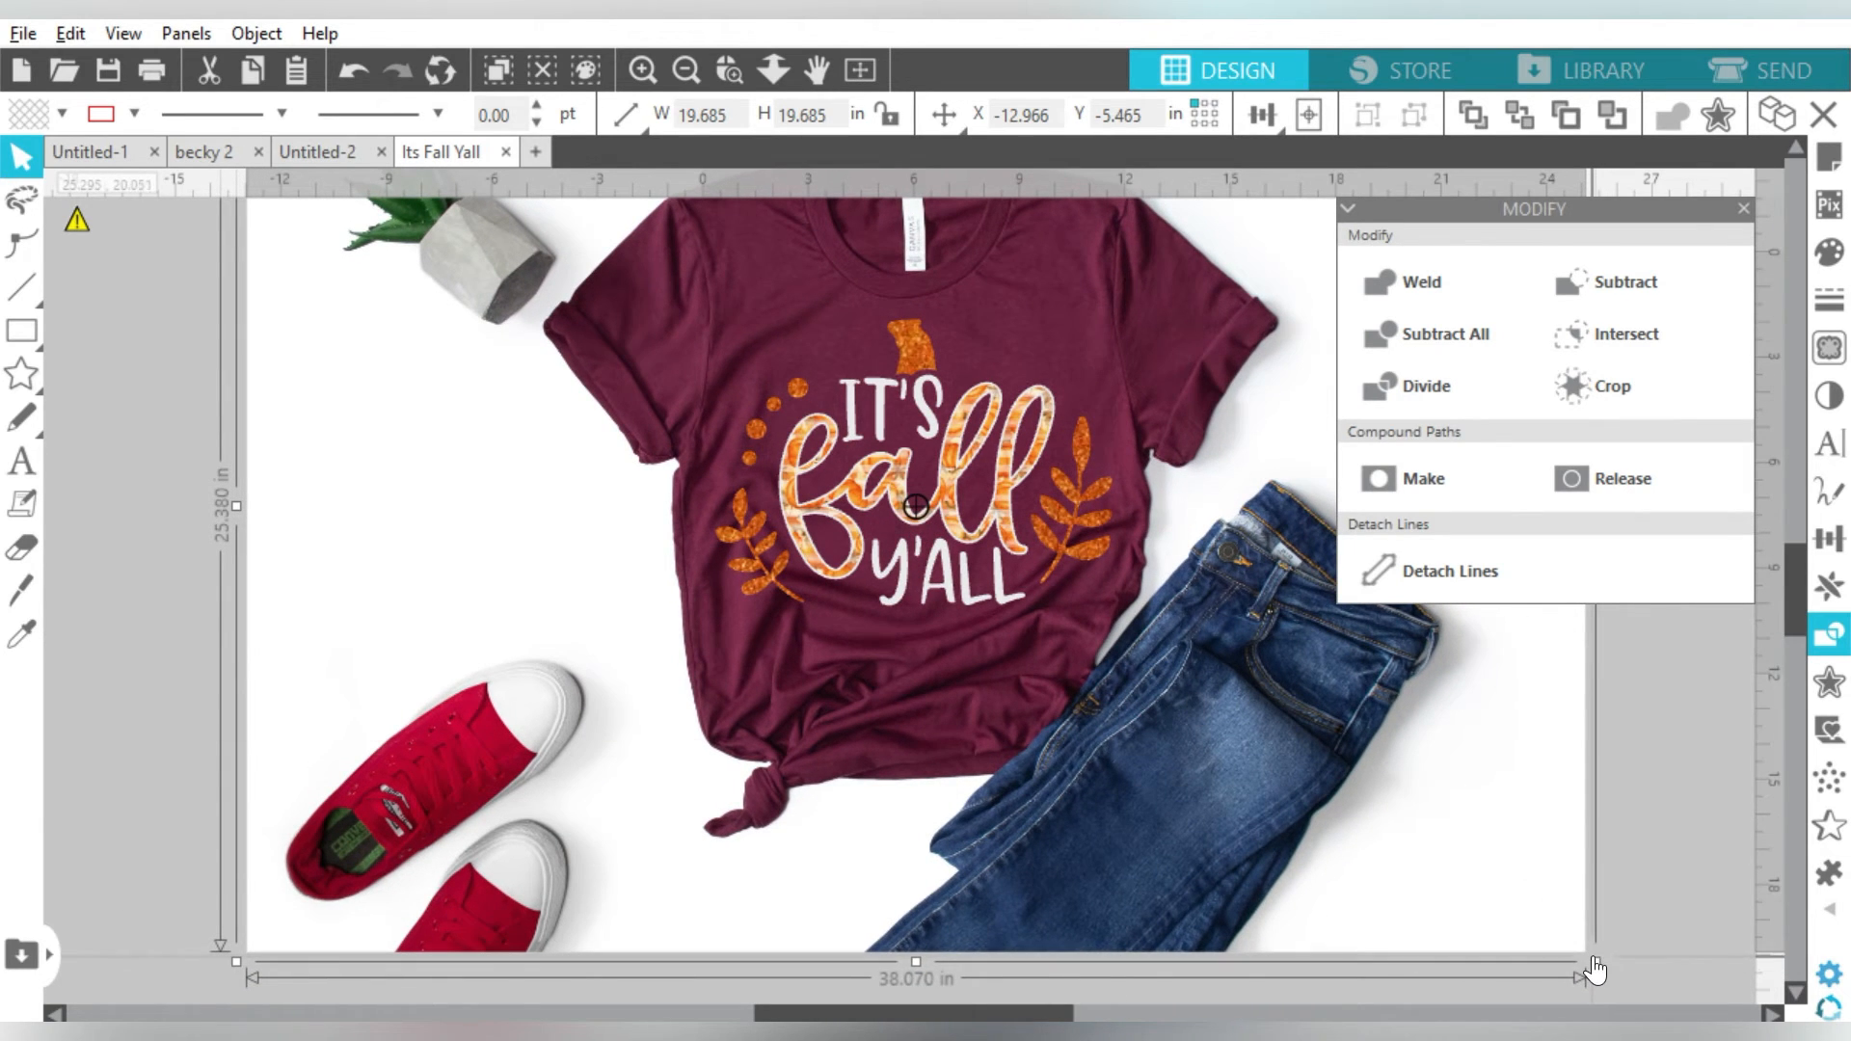
left_click_drag(1601, 958, 1772, 1010)
left_click_drag(1400, 808, 1293, 765)
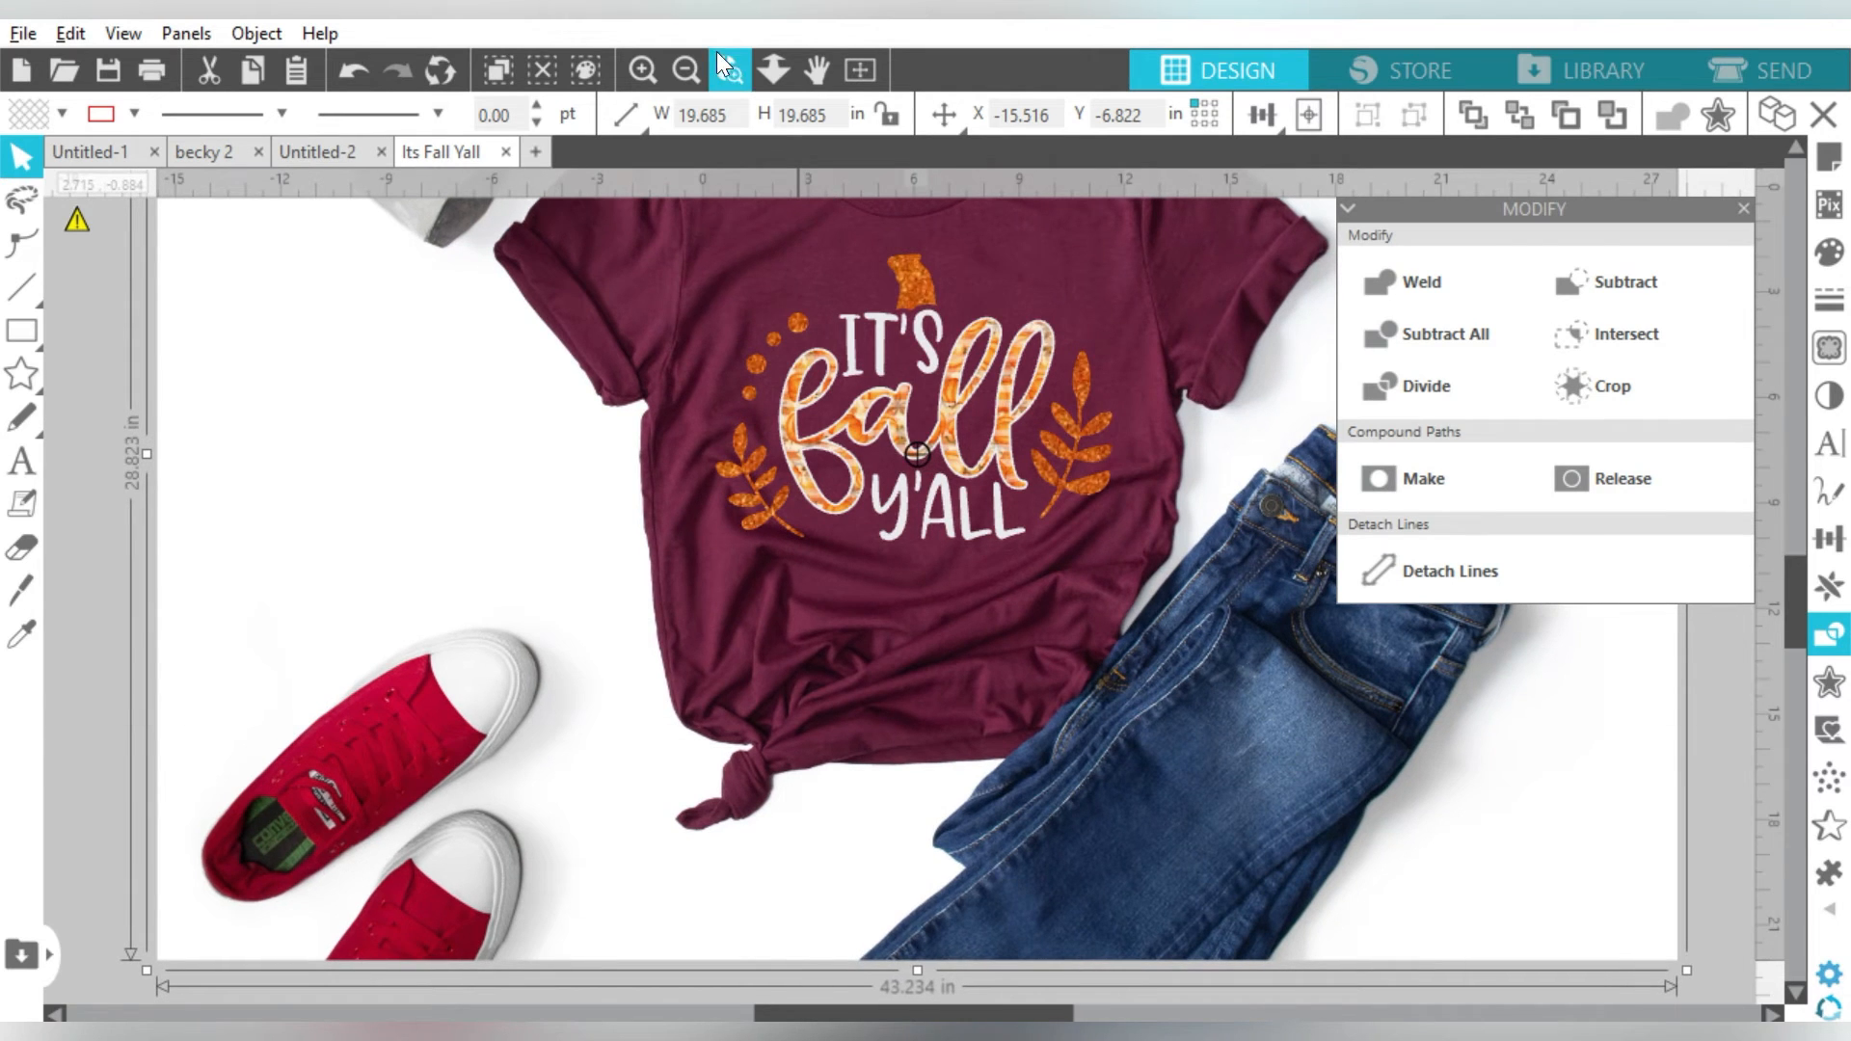
left_click(685, 70)
left_click_drag(1001, 306, 1004, 319)
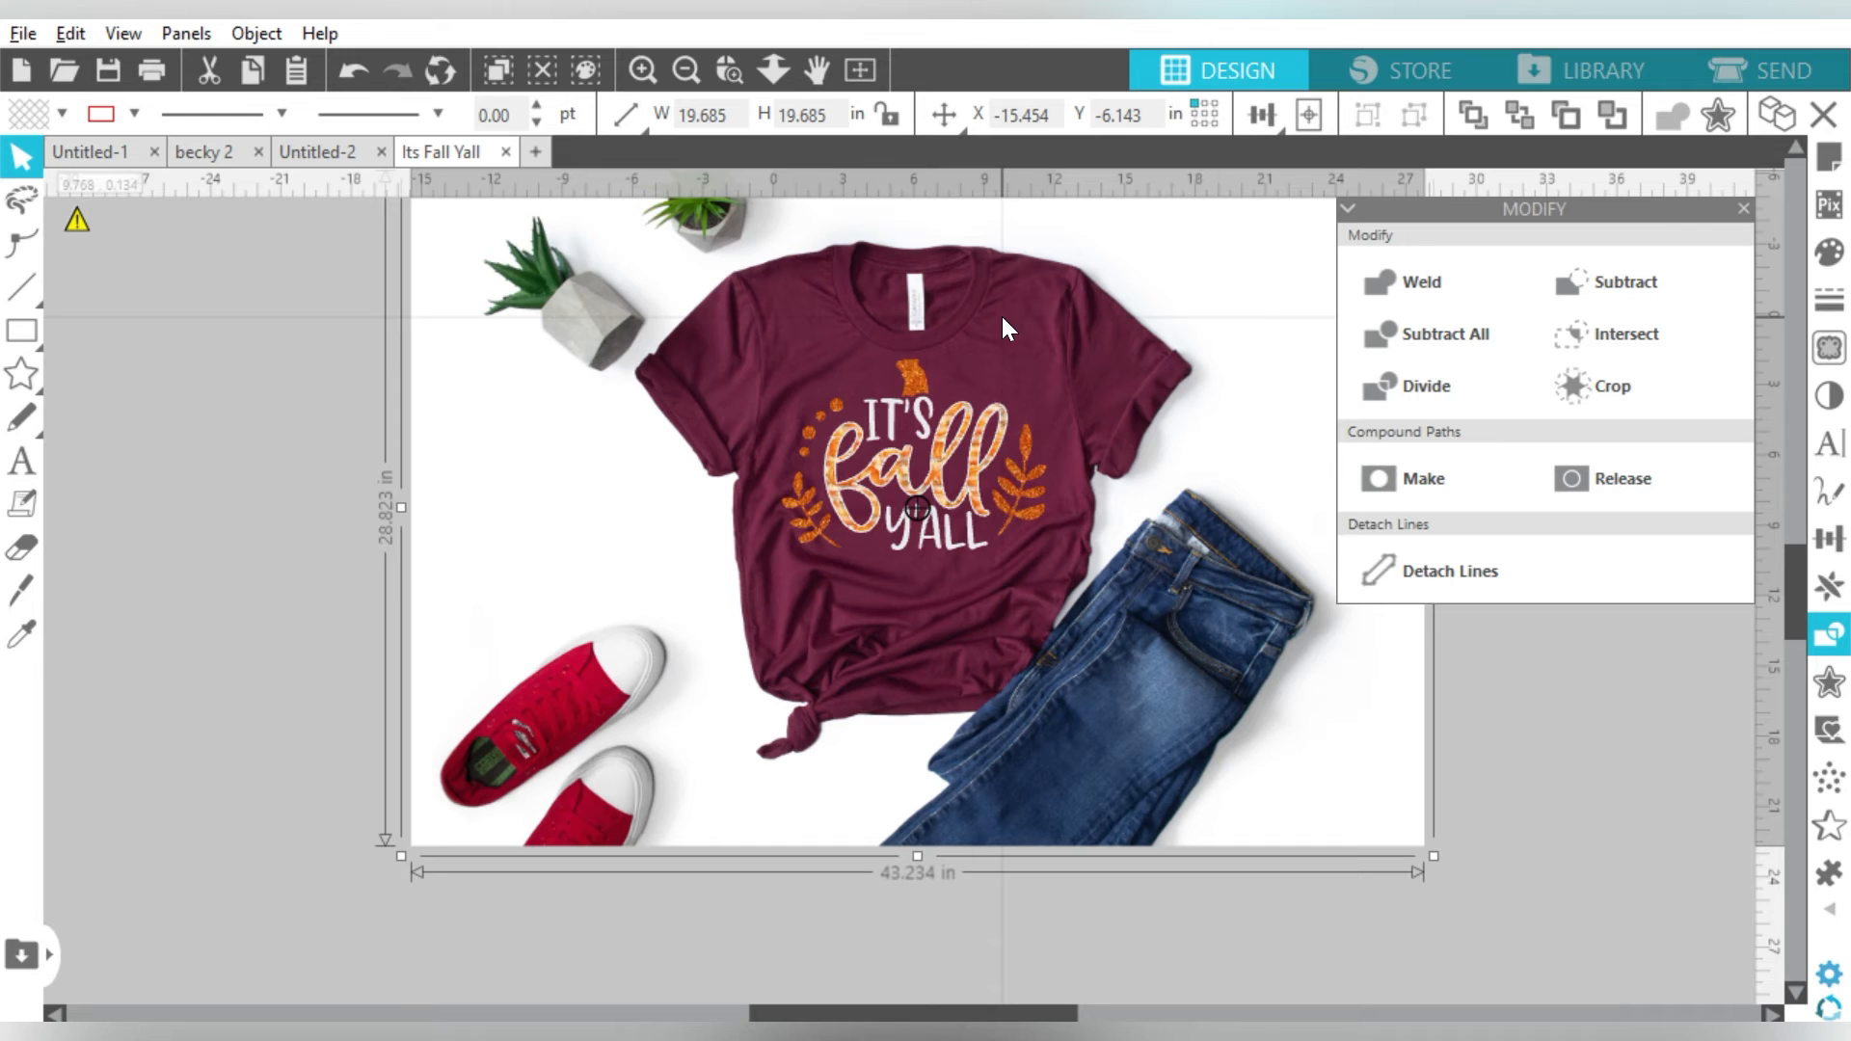
left_click(293, 355)
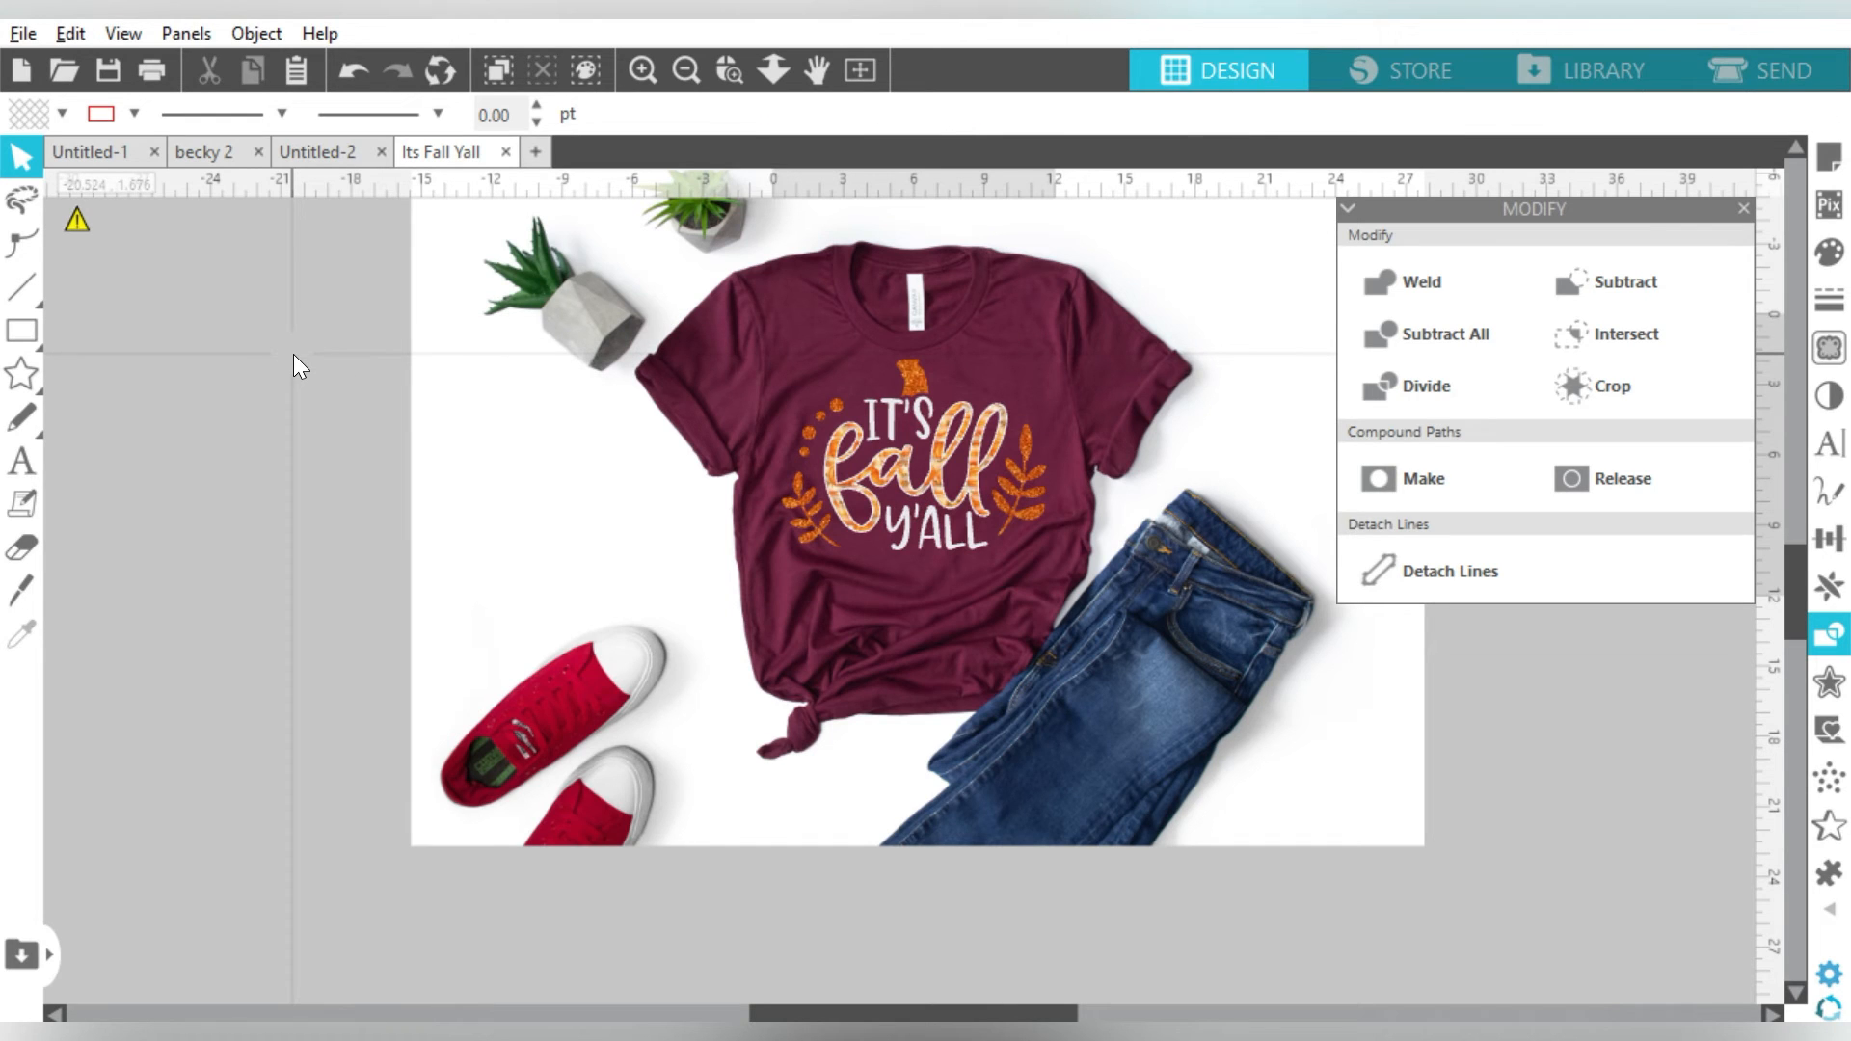
left_click(729, 69)
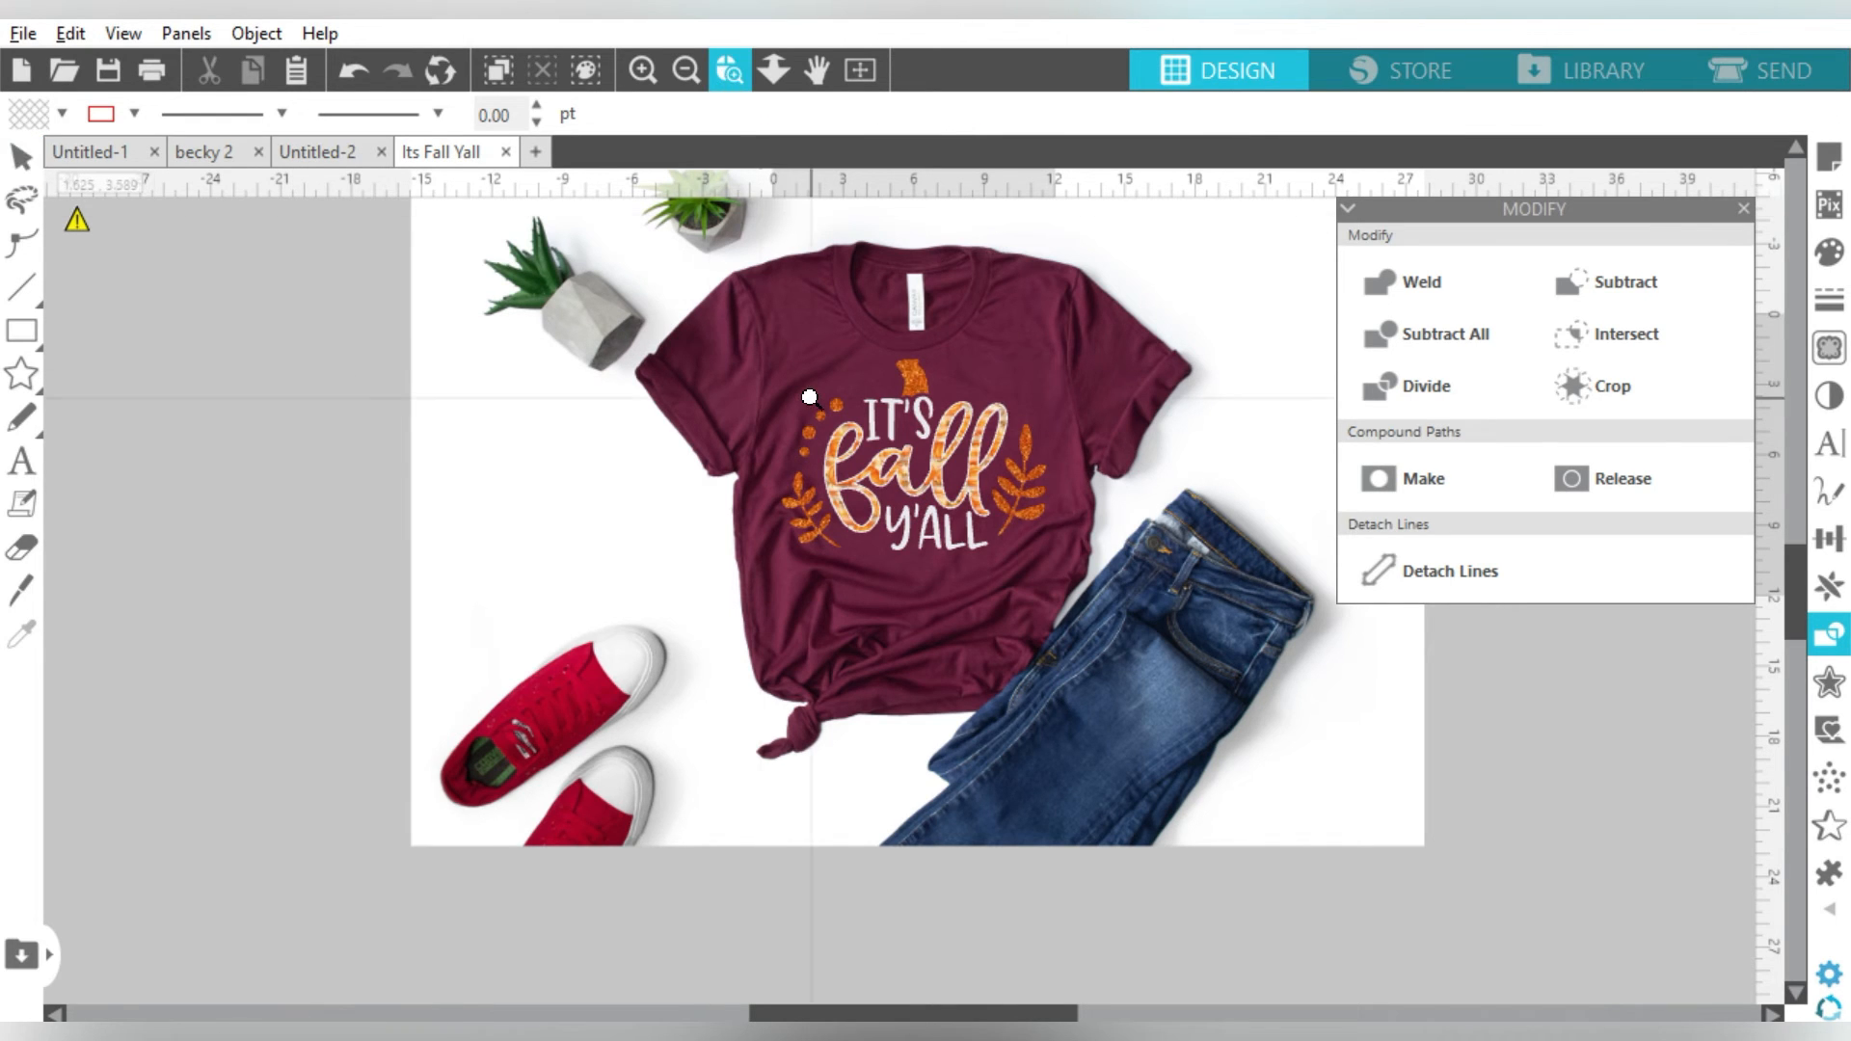
- Select the whole It's Fall Y'all design and ungroup it into separate pieces
left_click(1070, 600)
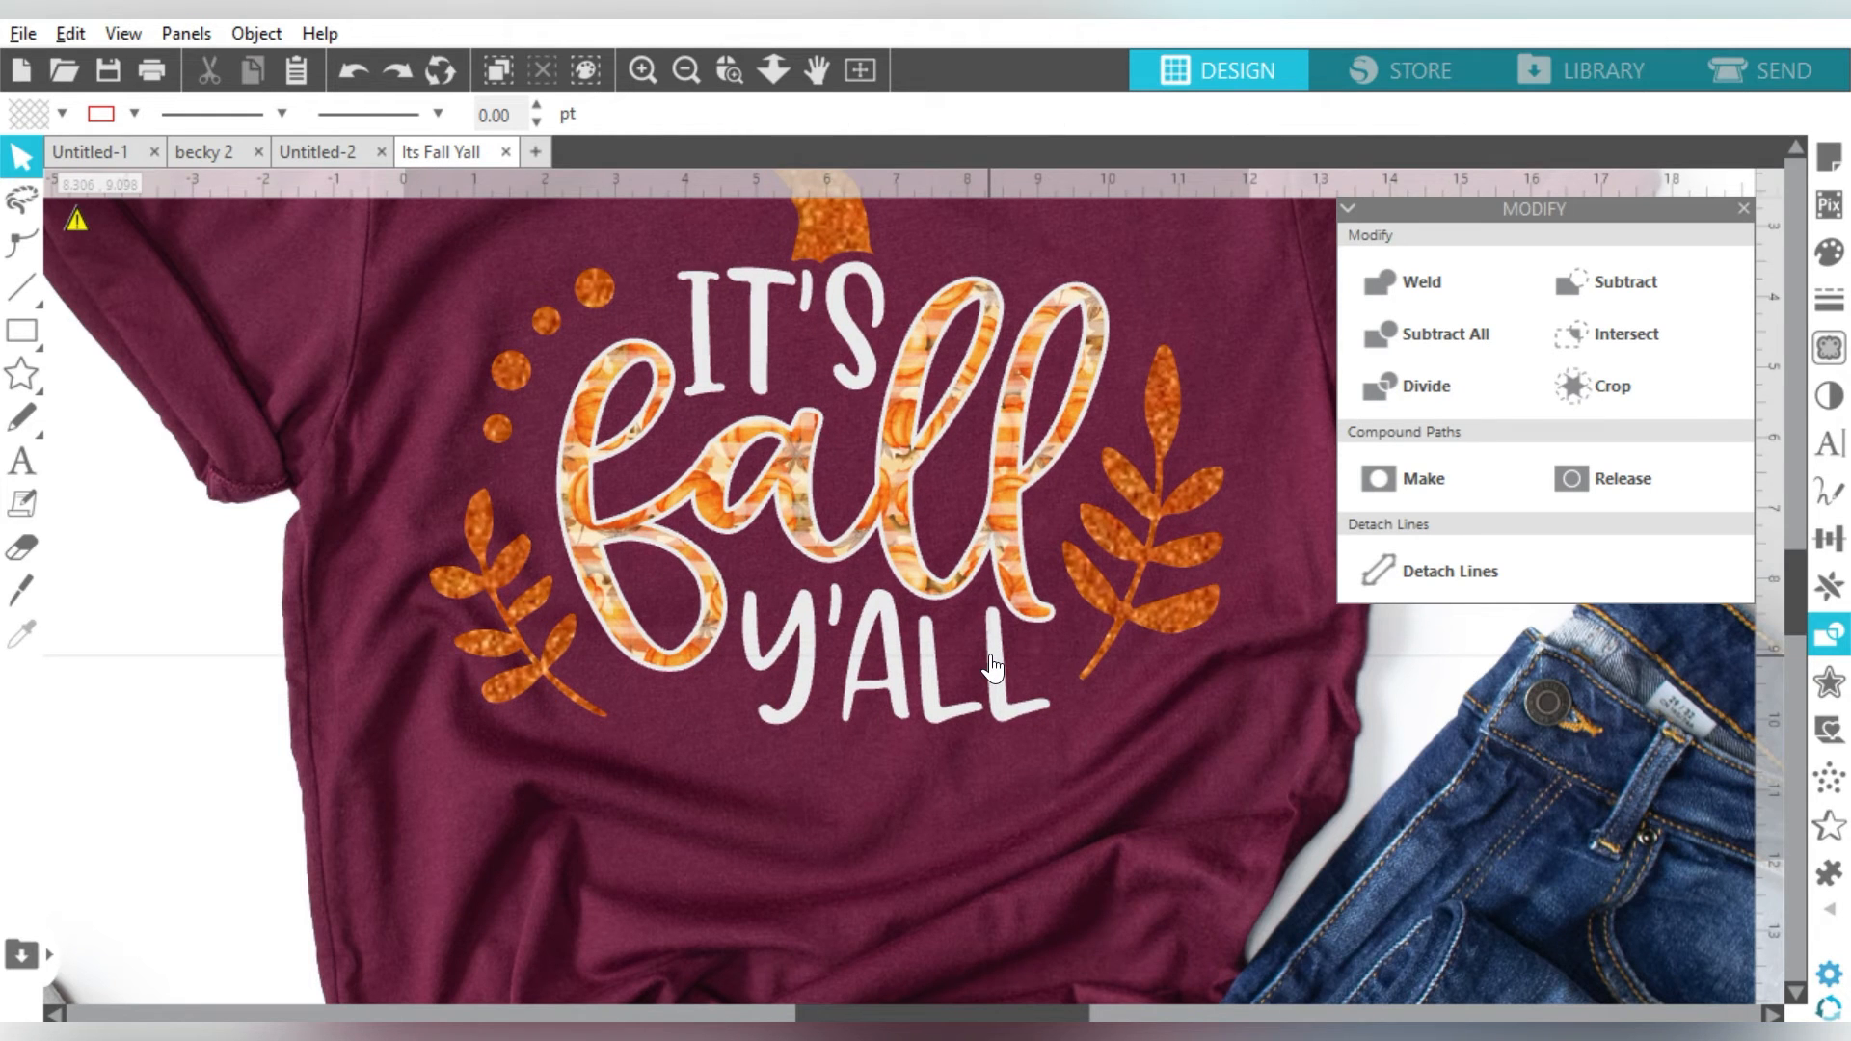
left_click(1007, 581)
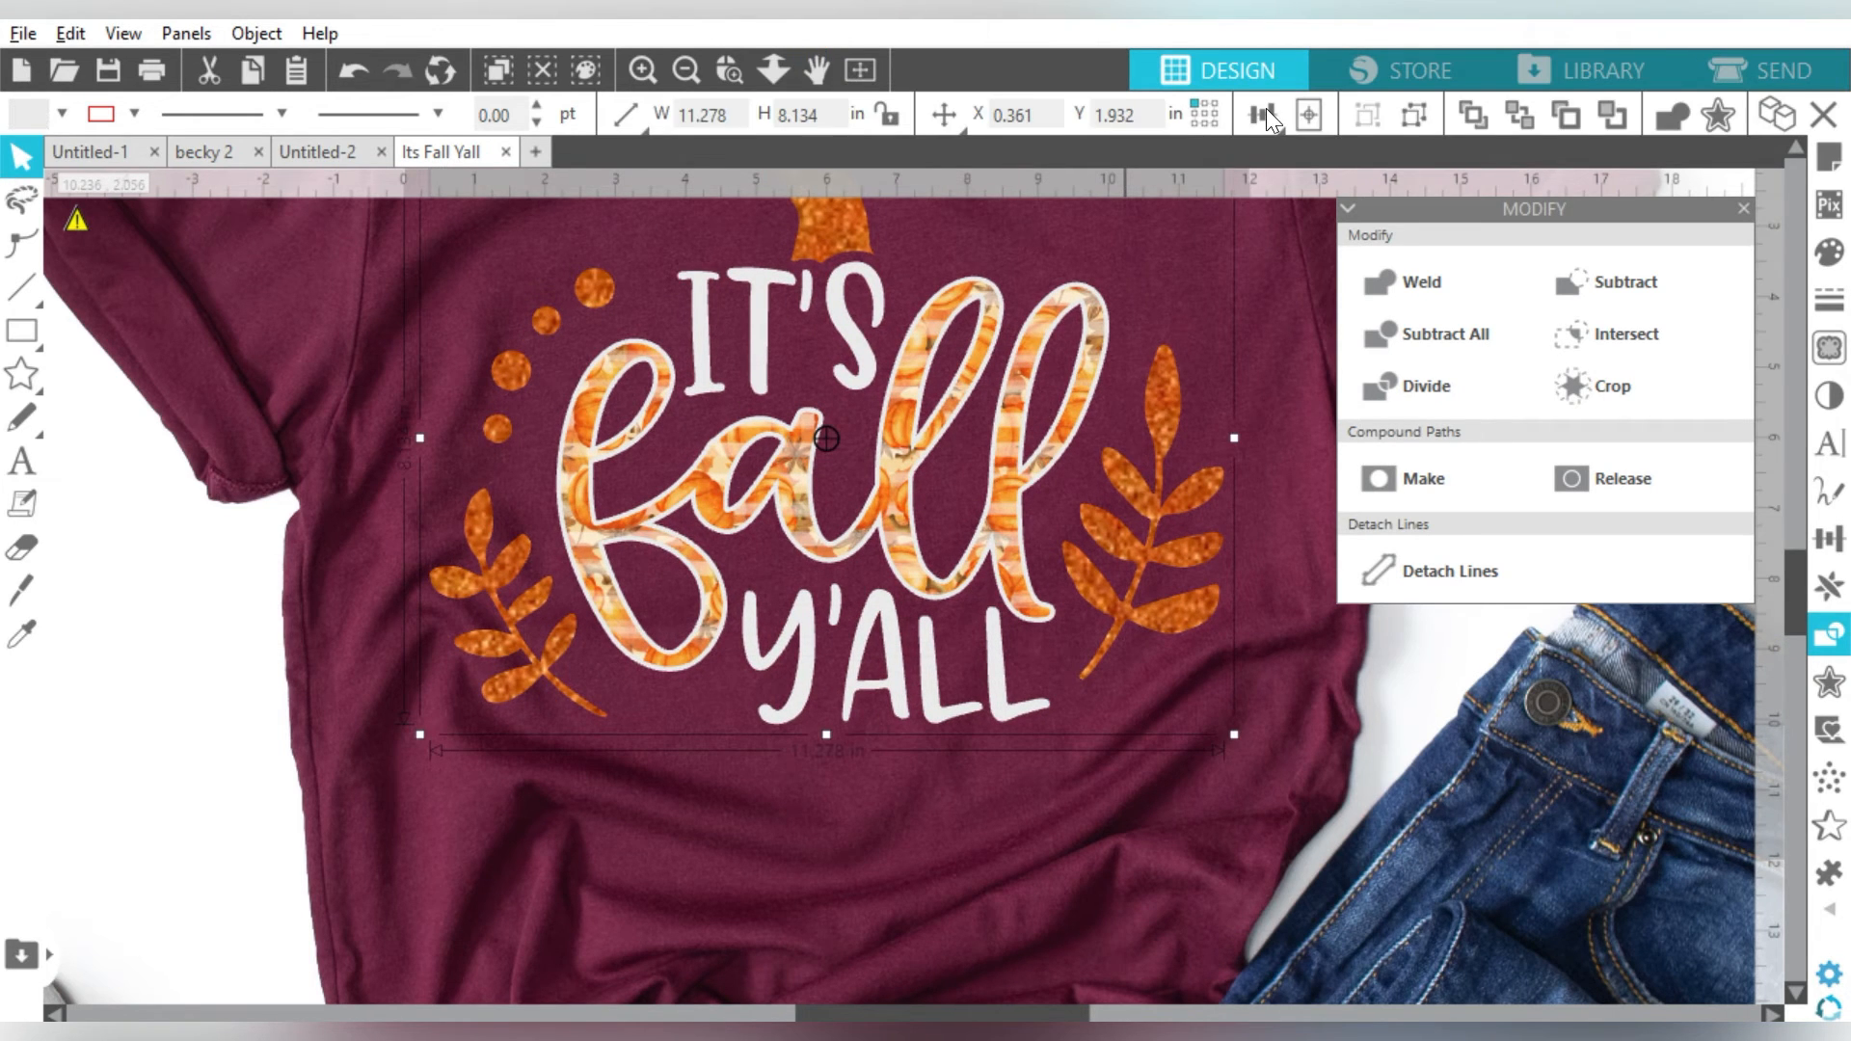
left_click(1415, 120)
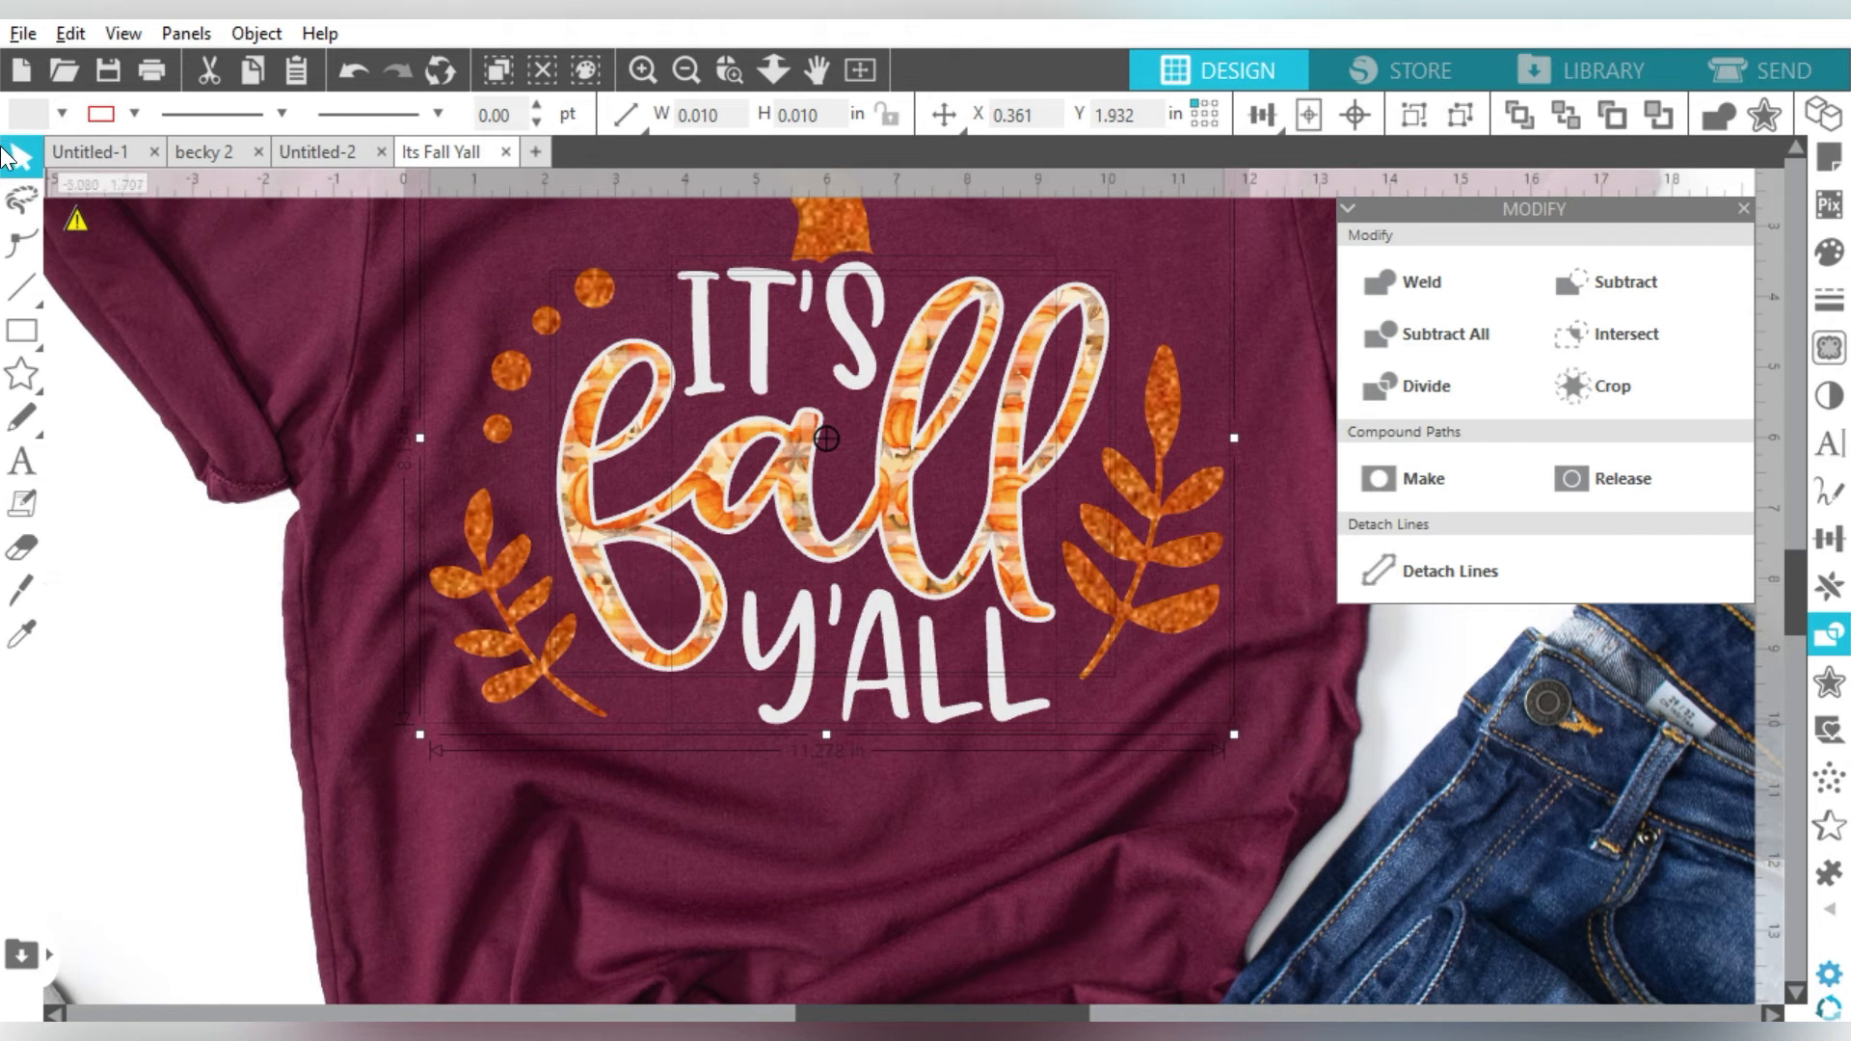
- Drag the white 7.848 × 5.609 in 'fall' outline layer off to the left of the shirt
left_click(686, 69)
left_click(419, 201)
left_click(641, 67)
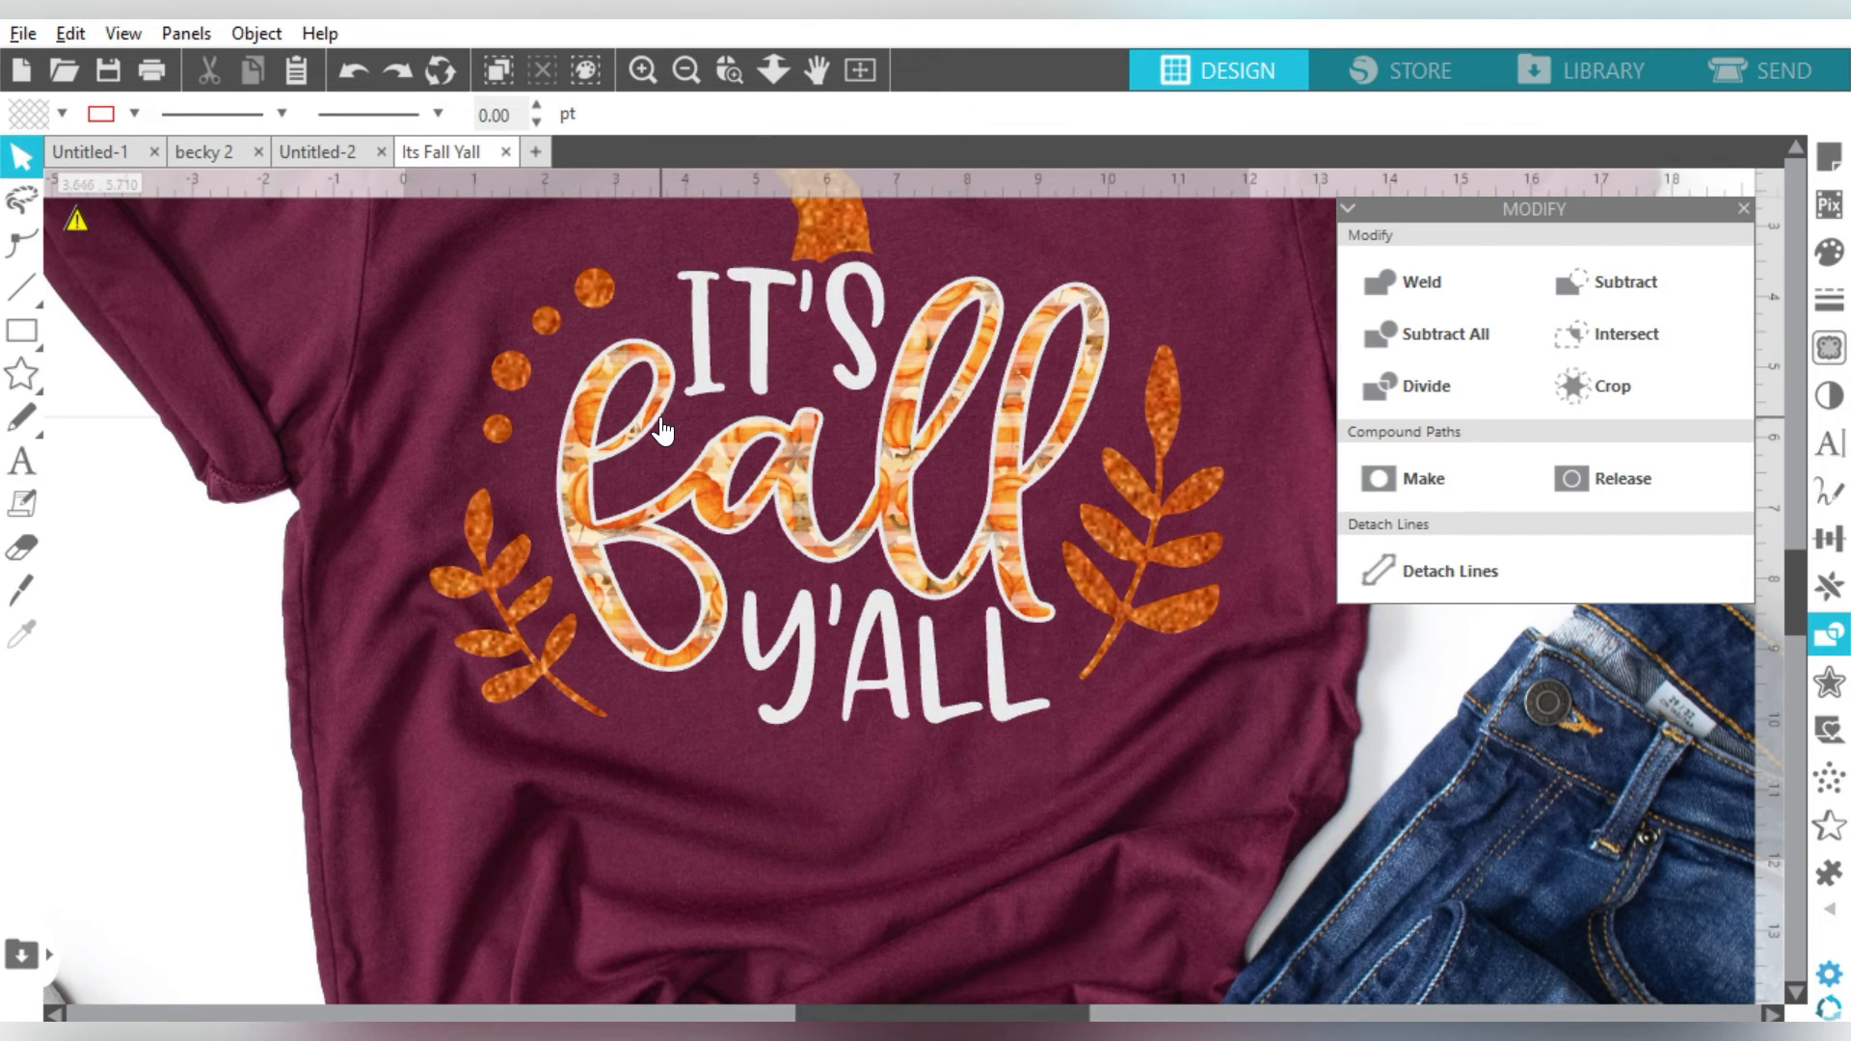
left_click_drag(665, 431, 4, 188)
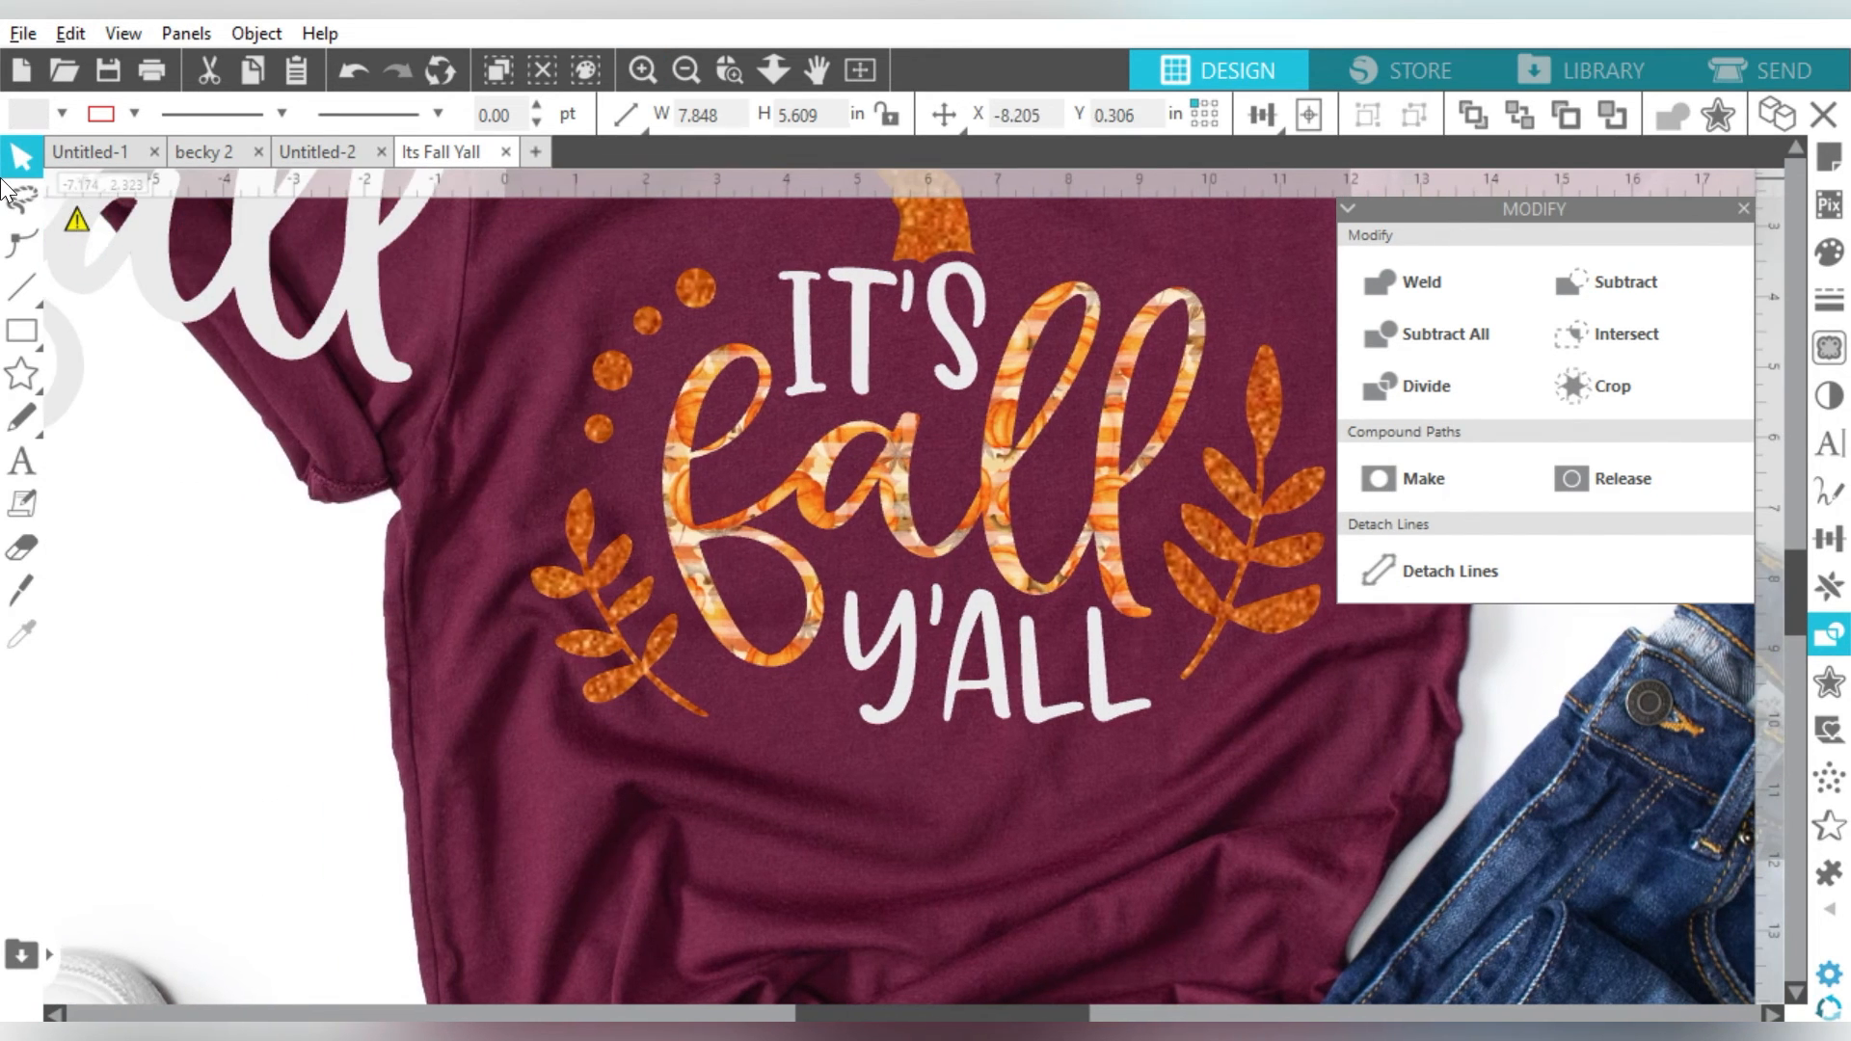
left_click(748, 278)
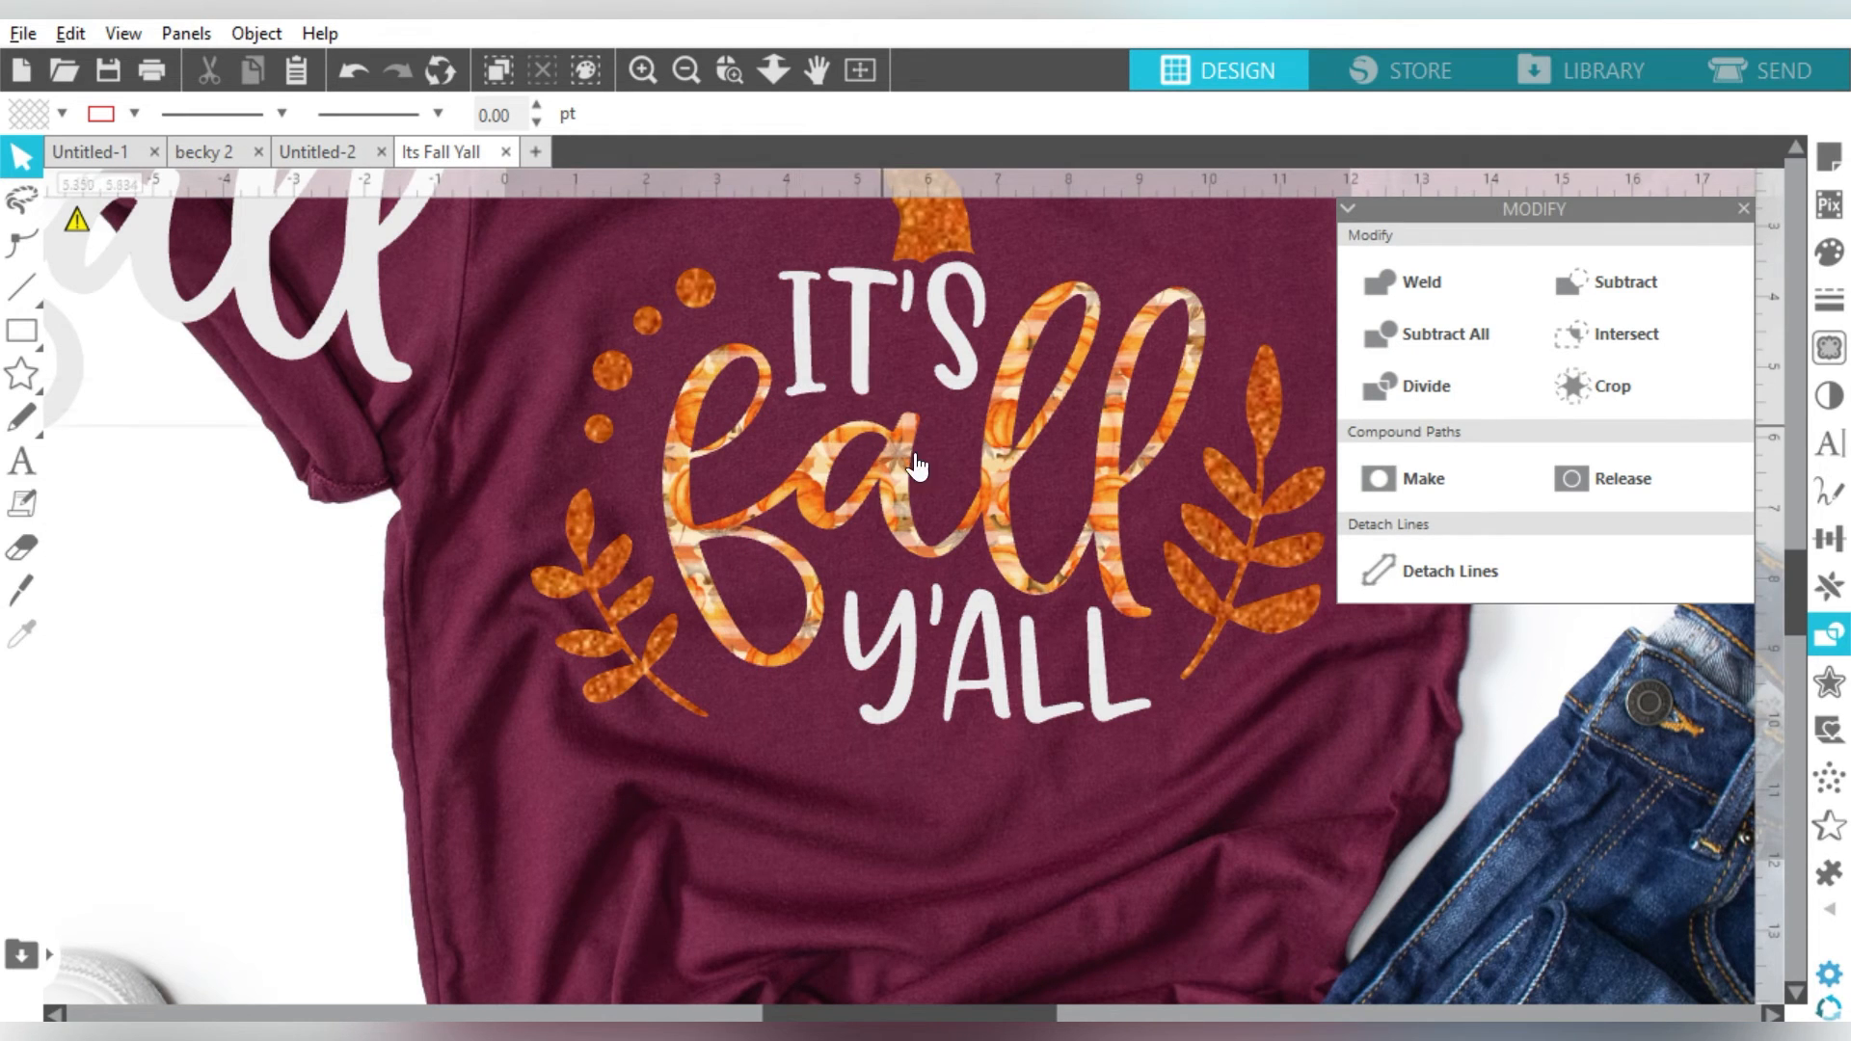
- Zoom out to view the whole maroon shirt with the orange patterned 'fall' in its white outline
scroll(1080, 547, "right", 2)
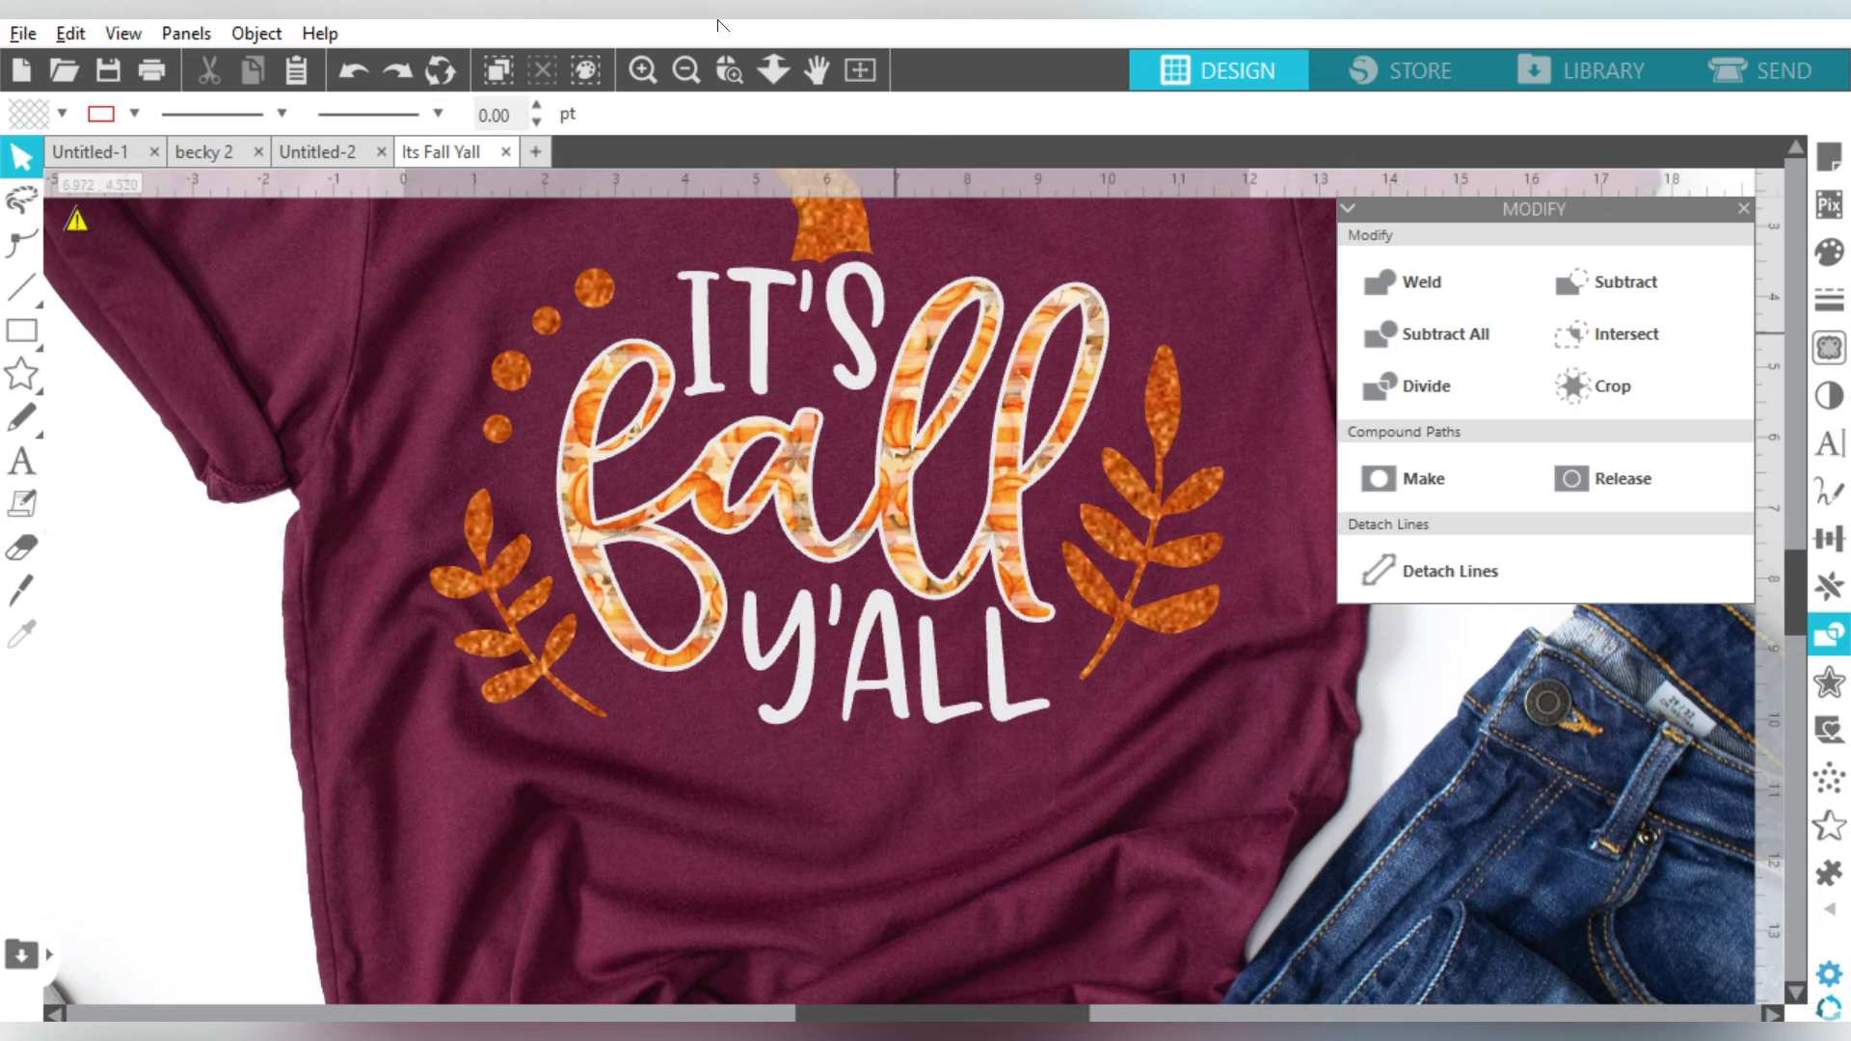
left_click(685, 70)
left_click(684, 68)
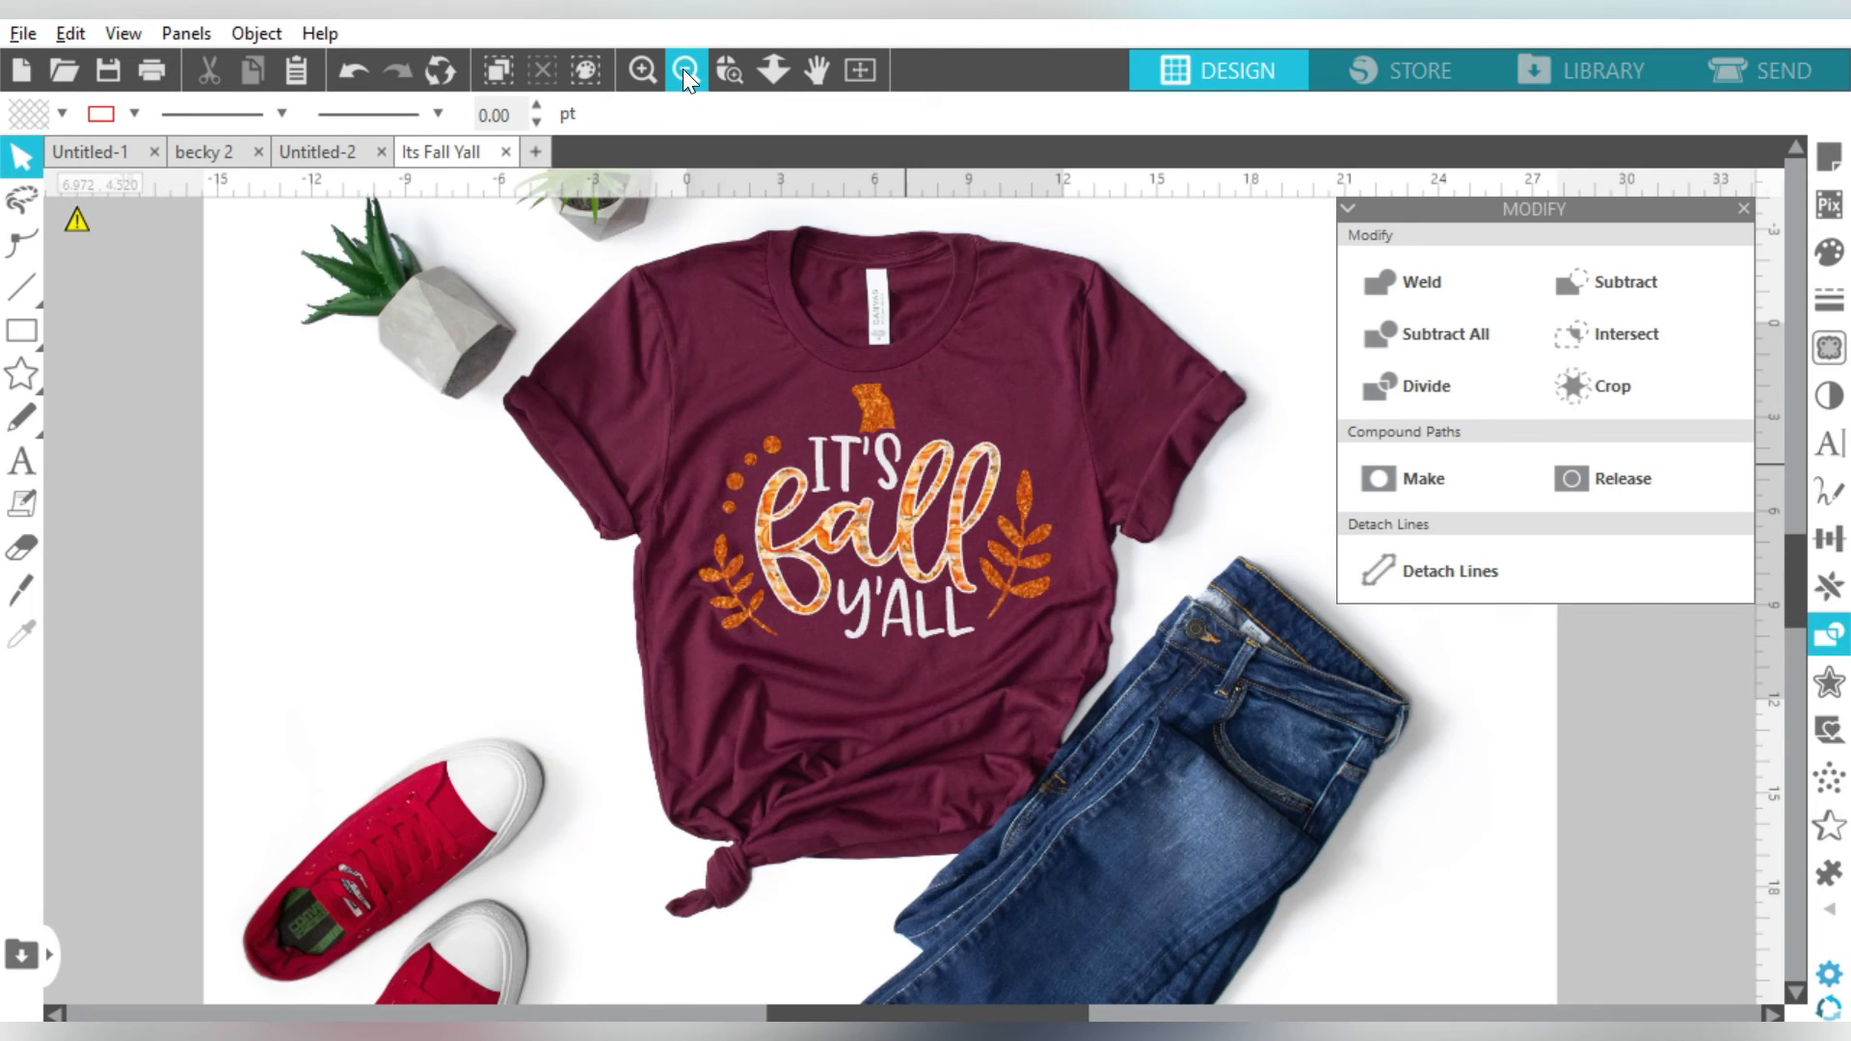
left_click(683, 69)
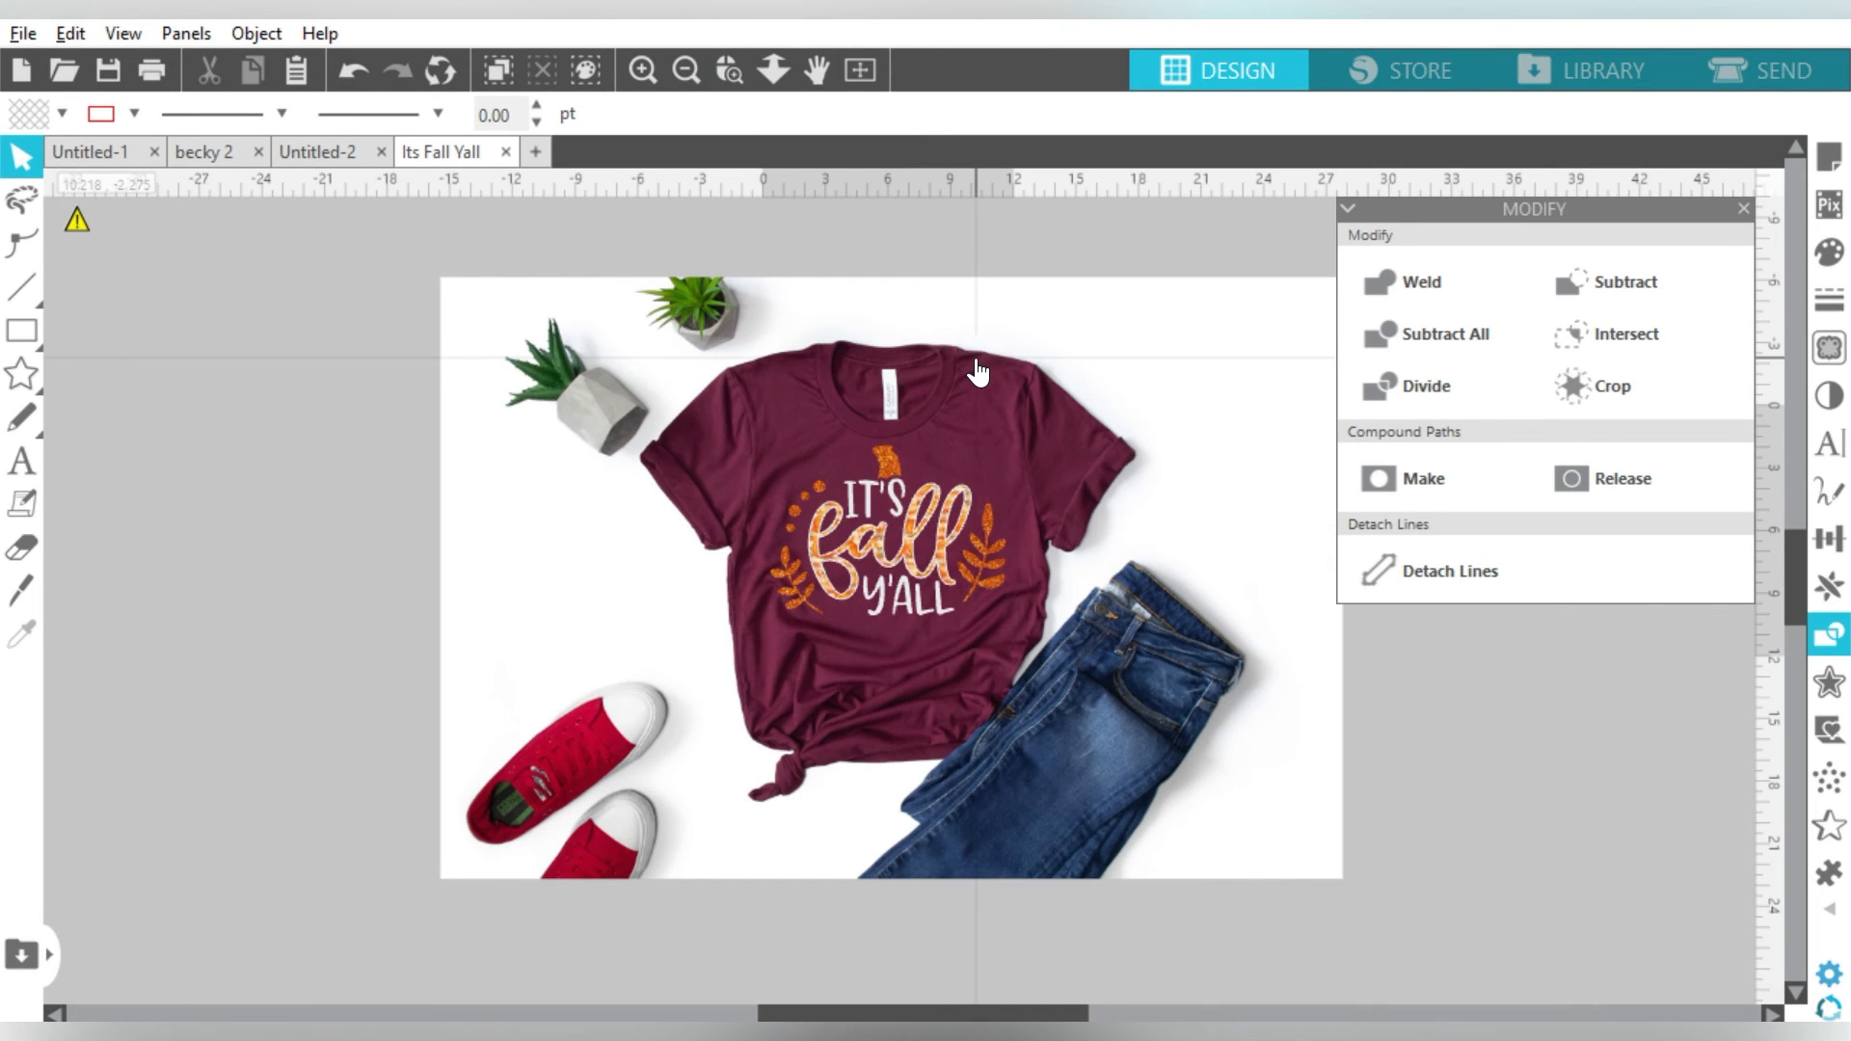